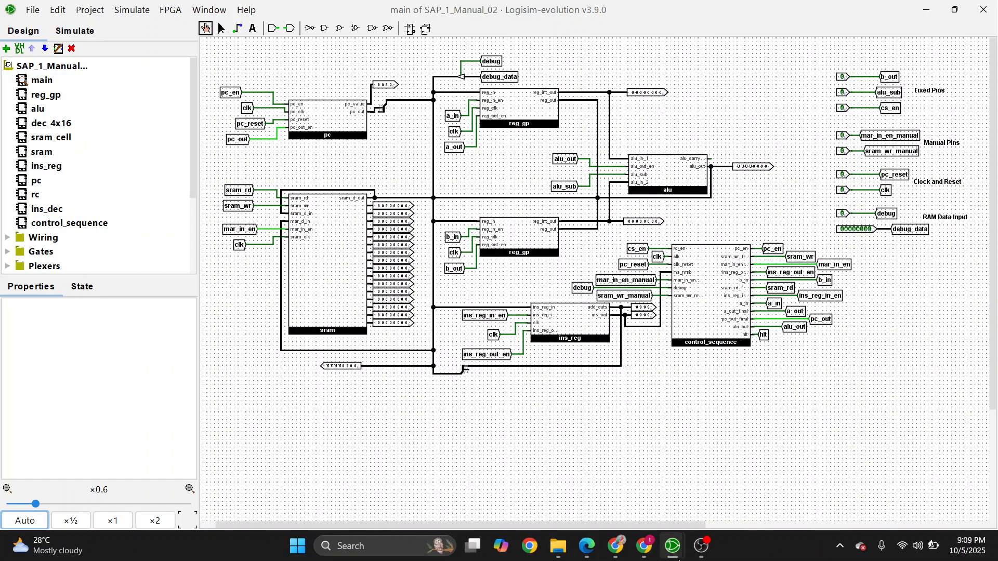
# View the whole main circuit of control_sequencer_02 and return to the SAP_1_Manual_02 project.
pyautogui.moveTo(672, 550)
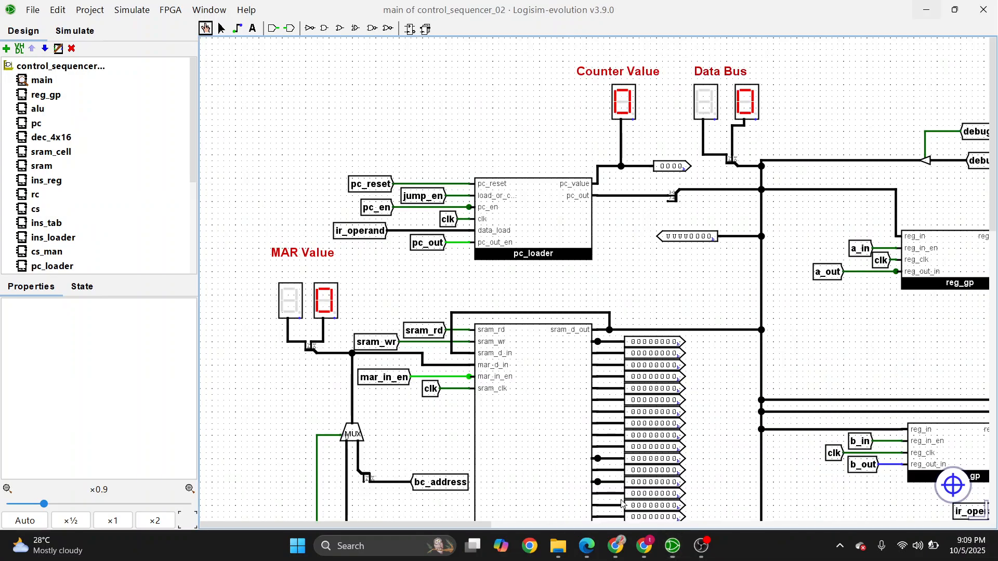
pyautogui.click(626, 511)
pyautogui.click(24, 521)
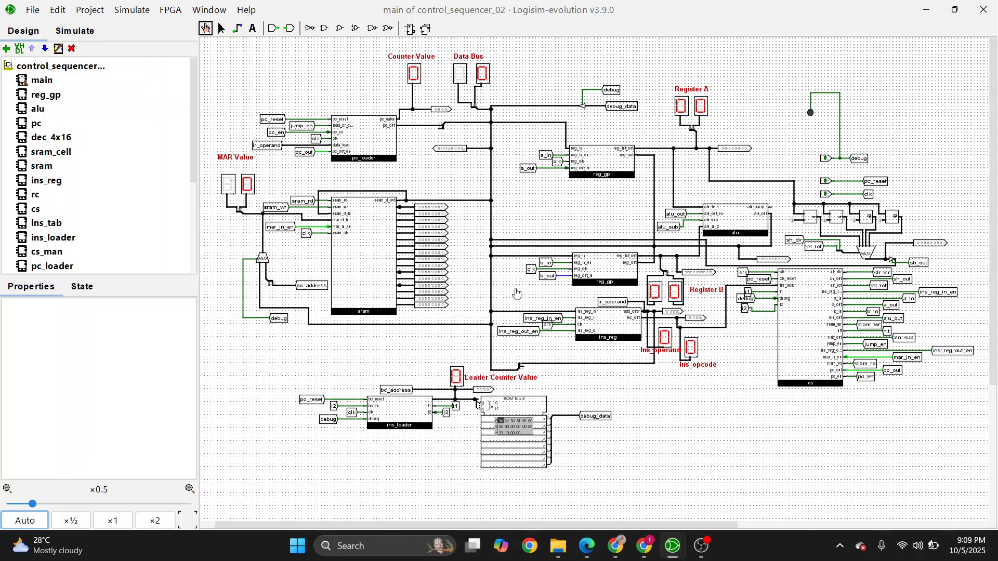
pyautogui.moveTo(664, 543)
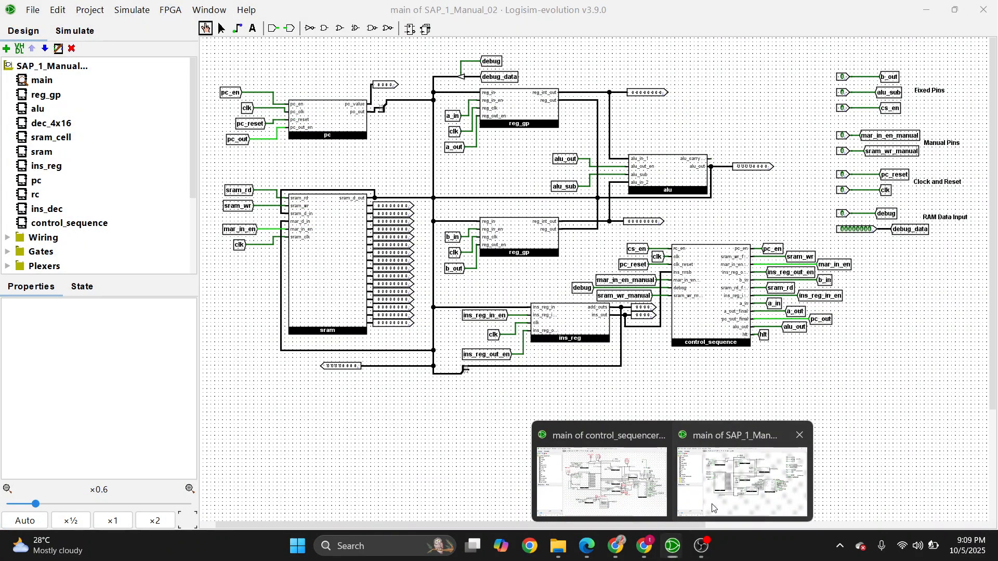
pyautogui.click(713, 508)
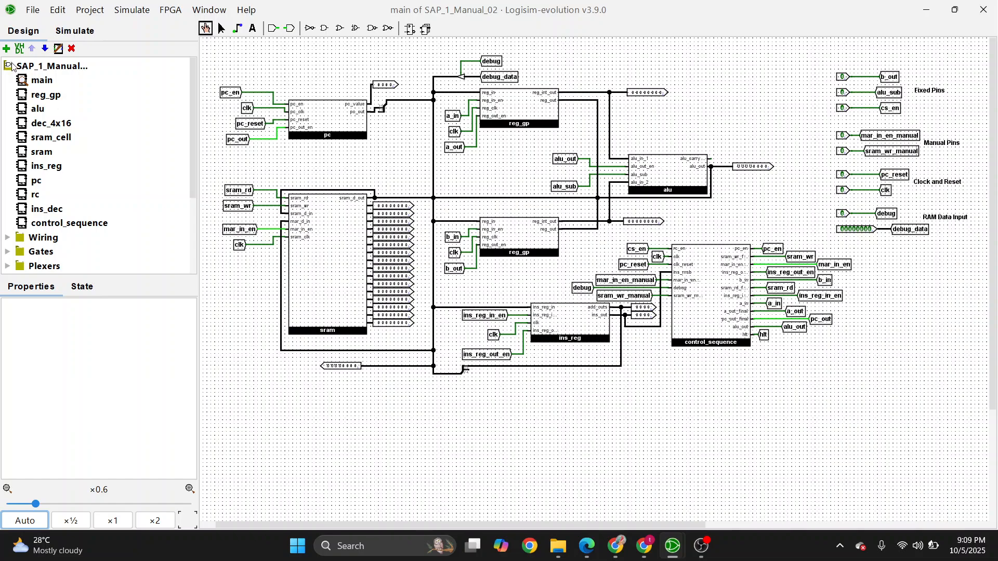
# Open the reg_gp and alu subcircuits of SAP_1_Manual_02 to examine their internal logic.
pyautogui.doubleClick(29, 96)
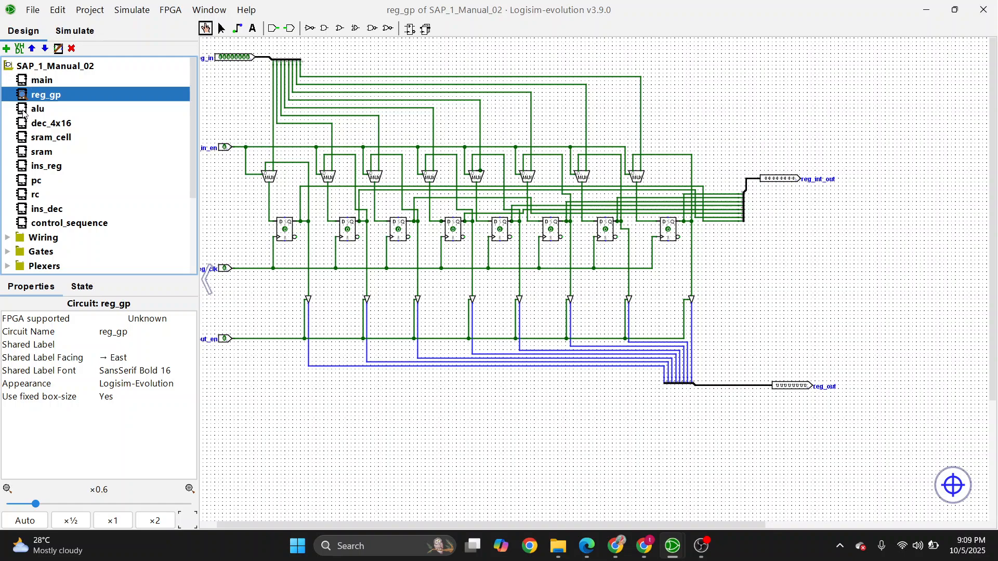
pyautogui.click(23, 110)
pyautogui.doubleClick(24, 110)
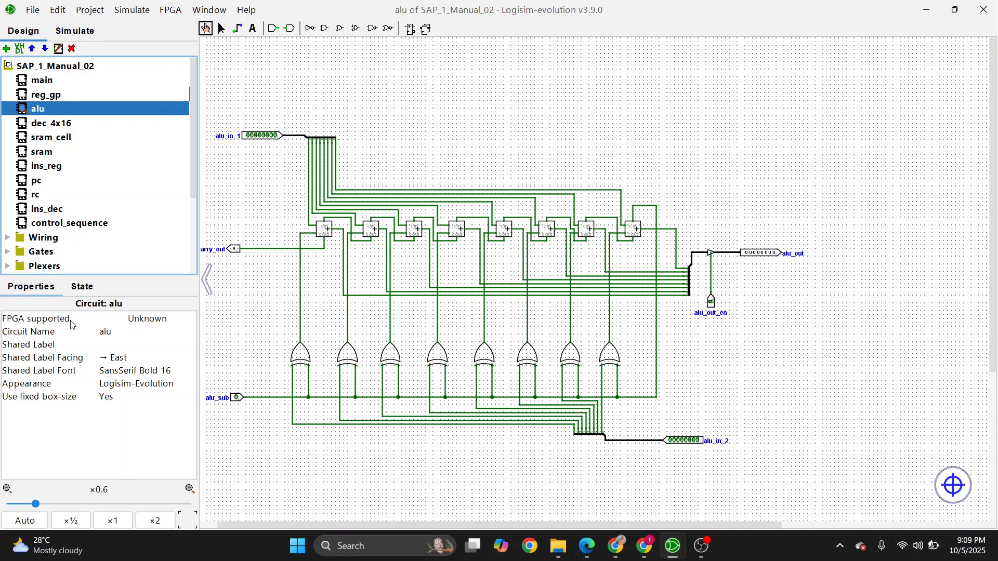
pyautogui.click(26, 521)
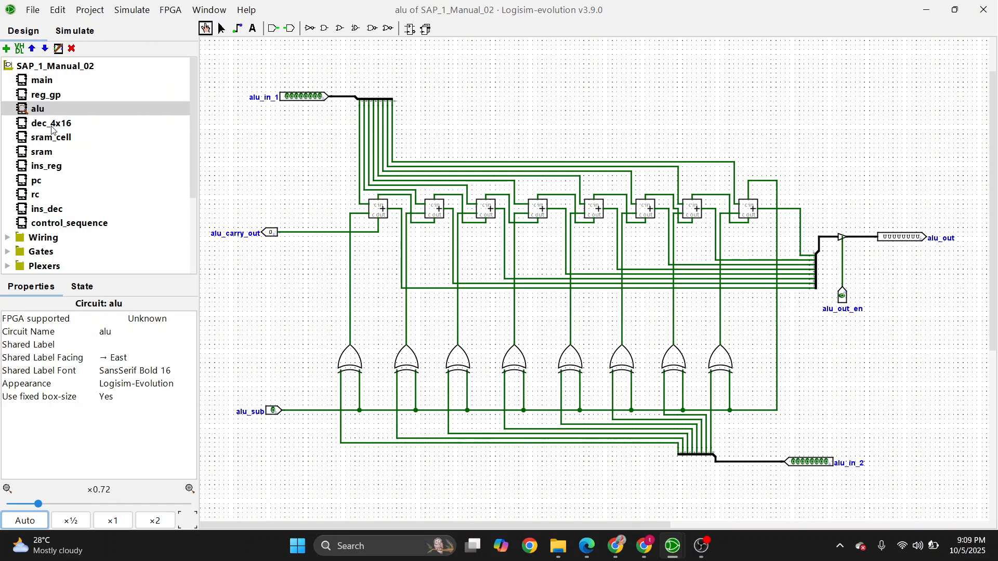
# Open the dec_4x16 decoder and the sram_cell subcircuit to examine their gates and wiring.
pyautogui.click(29, 125)
pyautogui.doubleClick(29, 124)
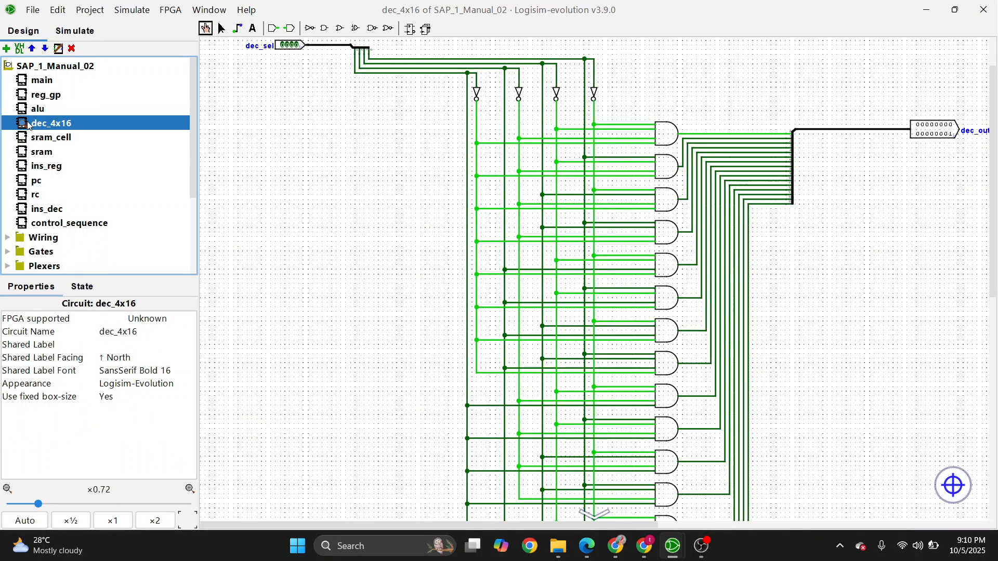
pyautogui.click(24, 524)
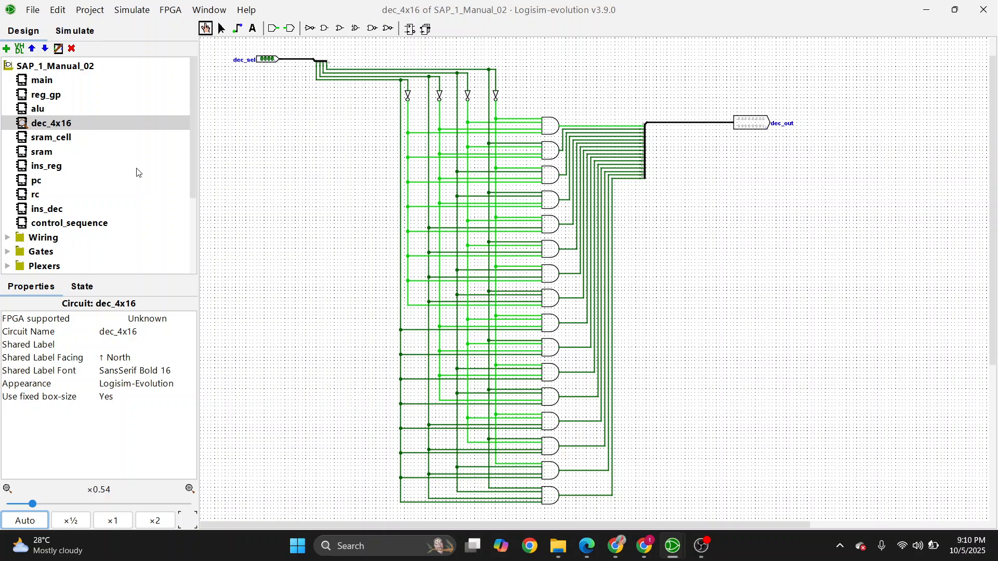
pyautogui.doubleClick(33, 142)
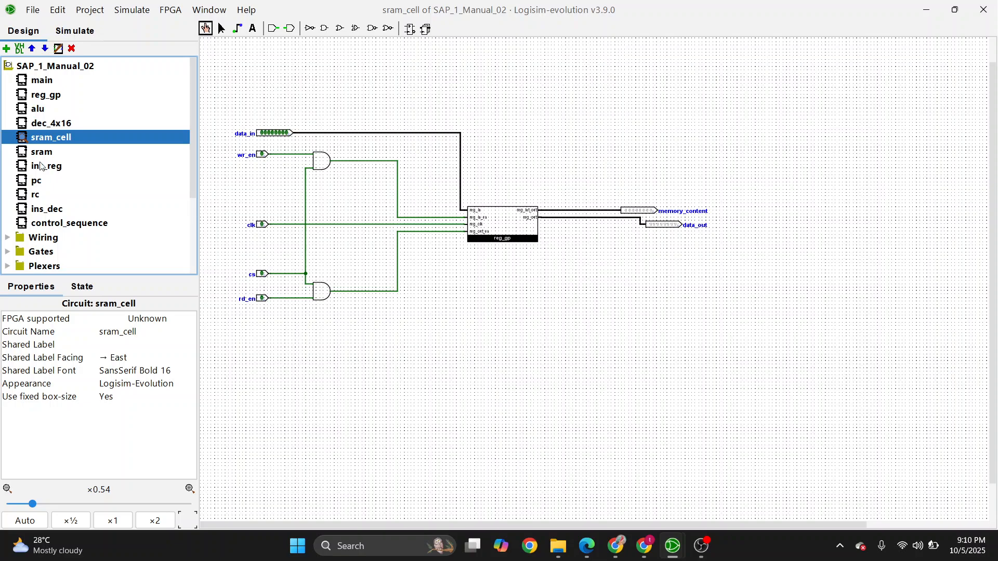
# Examine the complete sram memory array and the ins_reg instruction register subcircuit.
pyautogui.click(21, 150)
pyautogui.doubleClick(21, 150)
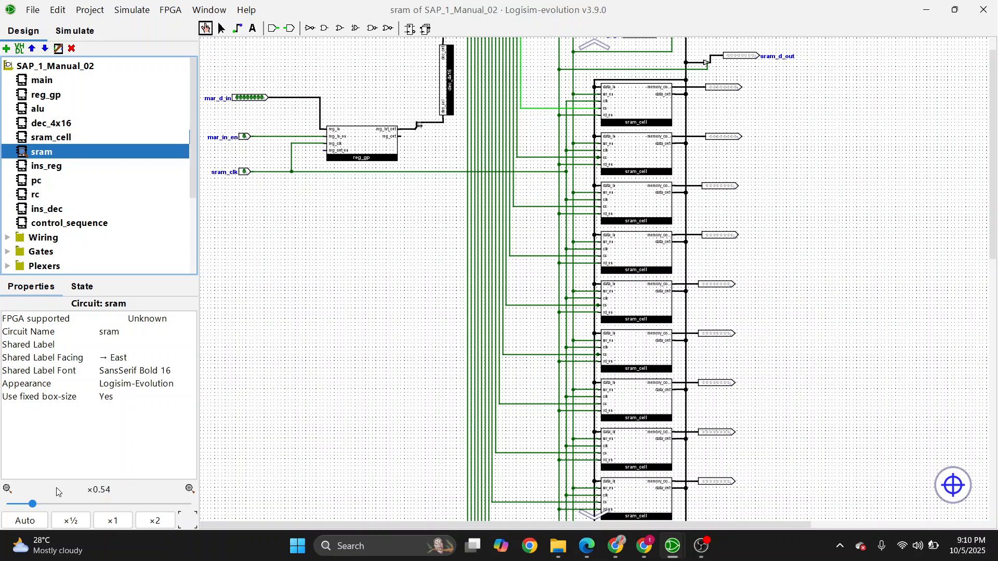
pyautogui.click(34, 523)
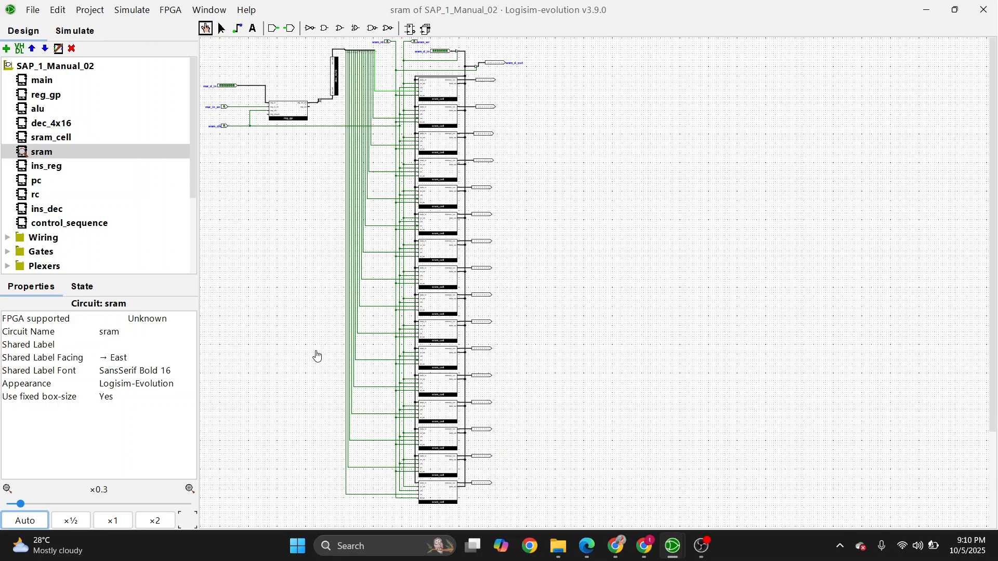
pyautogui.doubleClick(27, 166)
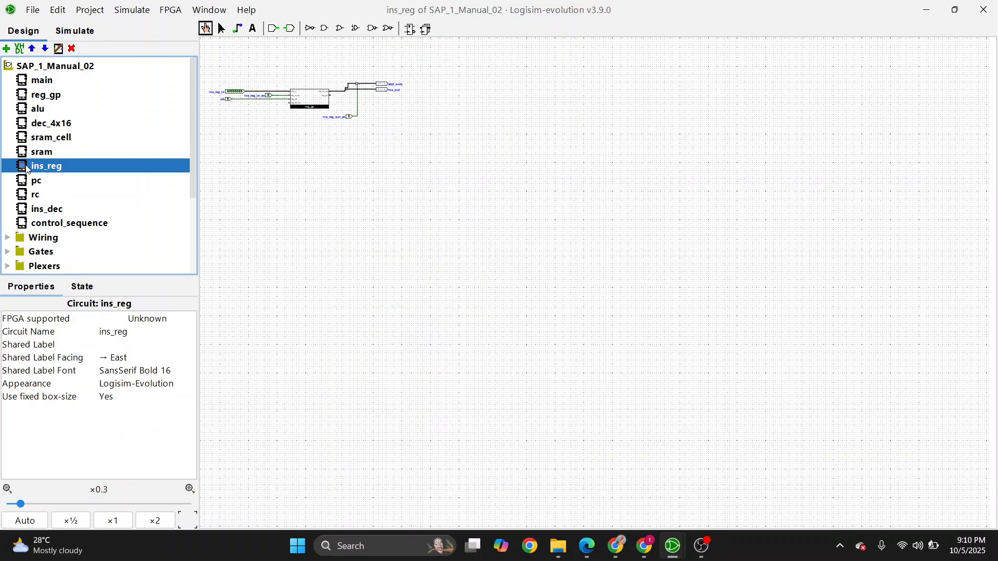
pyautogui.click(35, 524)
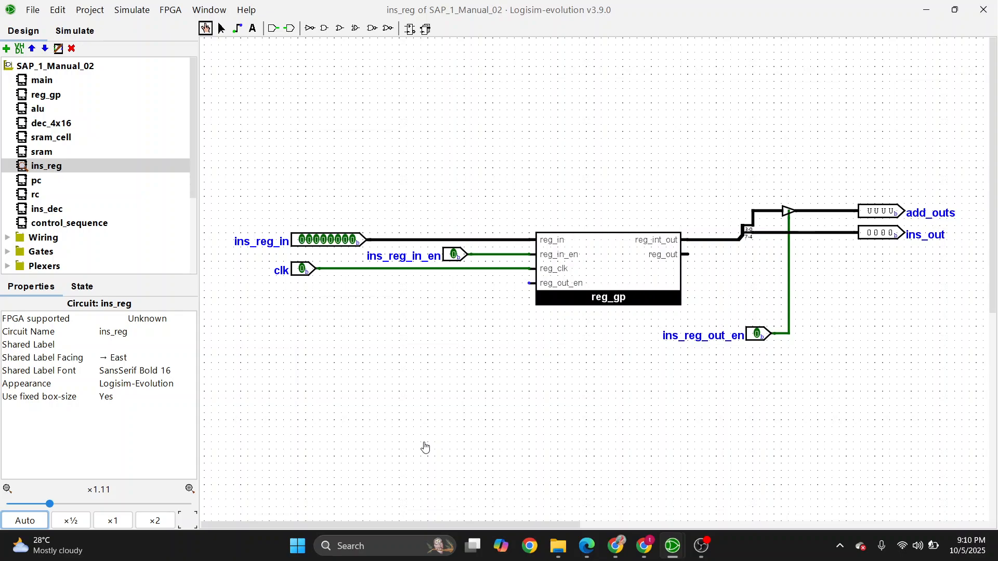
# Examine the rc ring counter and the ins_dec instruction decoder subcircuits.
pyautogui.doubleClick(26, 198)
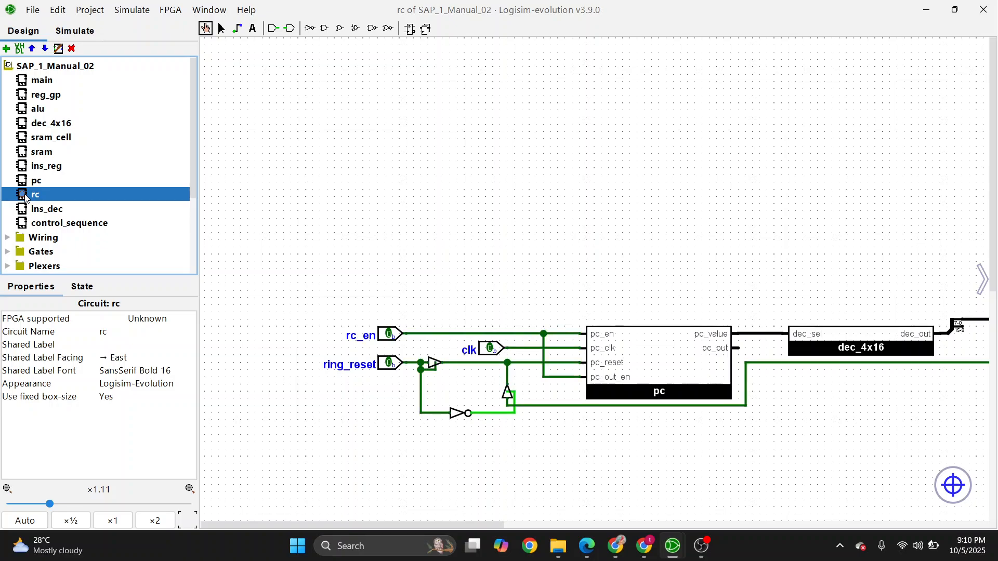
pyautogui.click(27, 520)
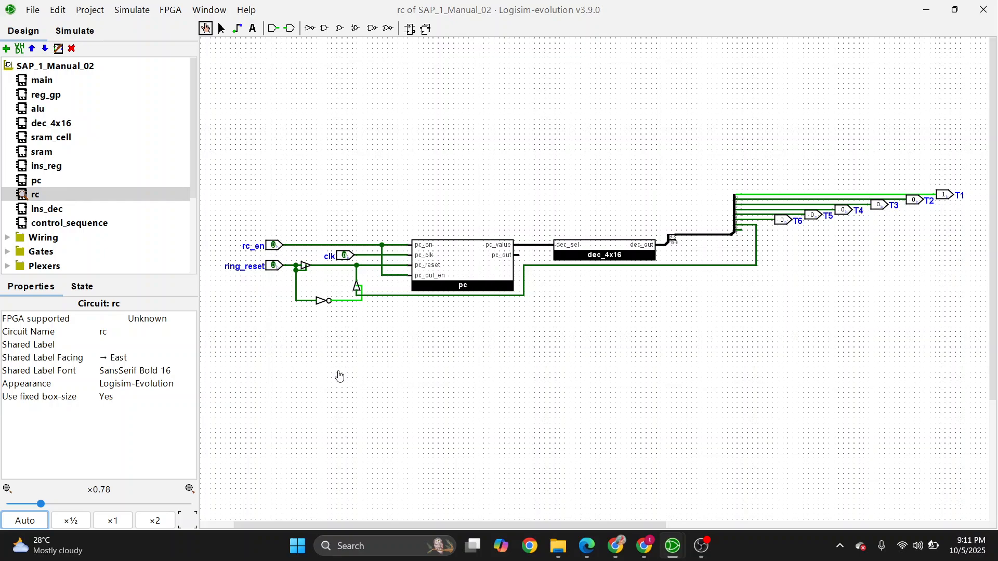
pyautogui.click(33, 212)
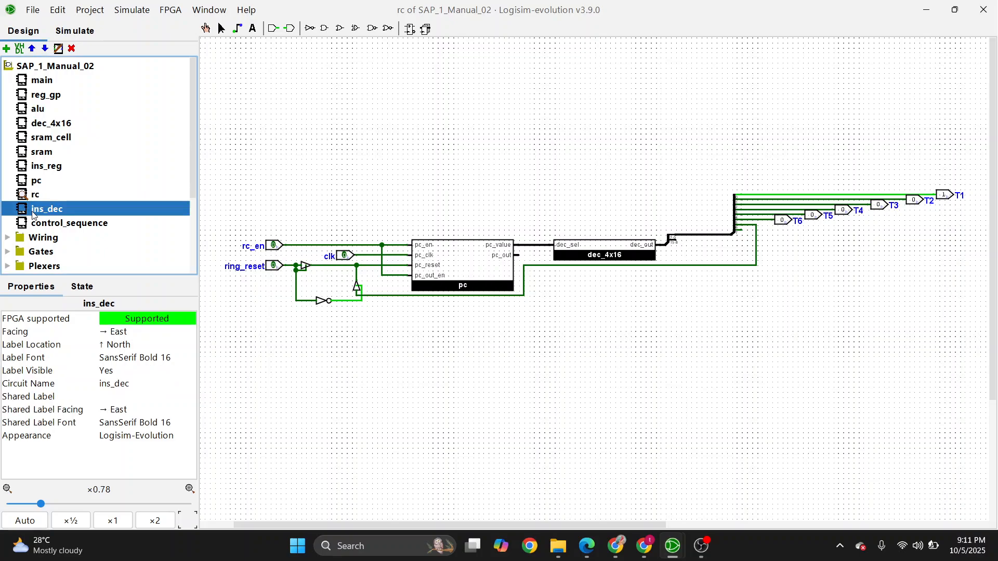
pyautogui.doubleClick(33, 214)
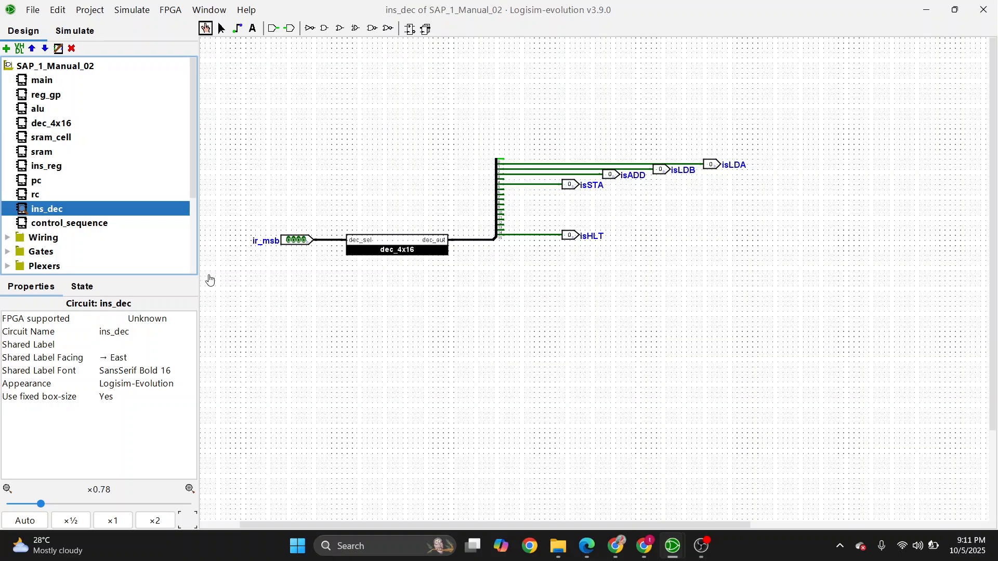
# Revisit the rc subcircuit and open the pc program counter to examine its flip-flops and outputs.
pyautogui.click(25, 198)
pyautogui.doubleClick(25, 199)
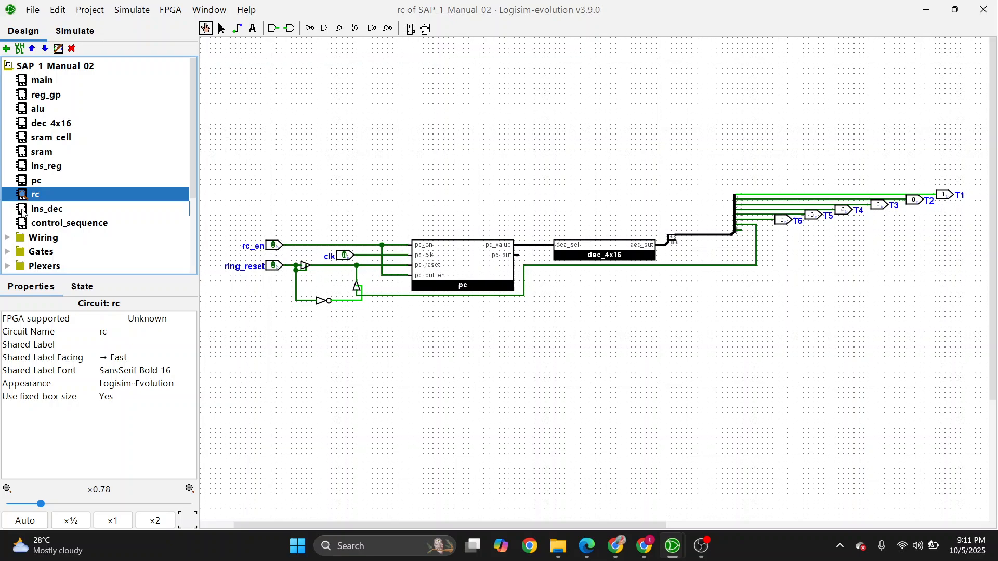
pyautogui.click(23, 182)
pyautogui.doubleClick(23, 182)
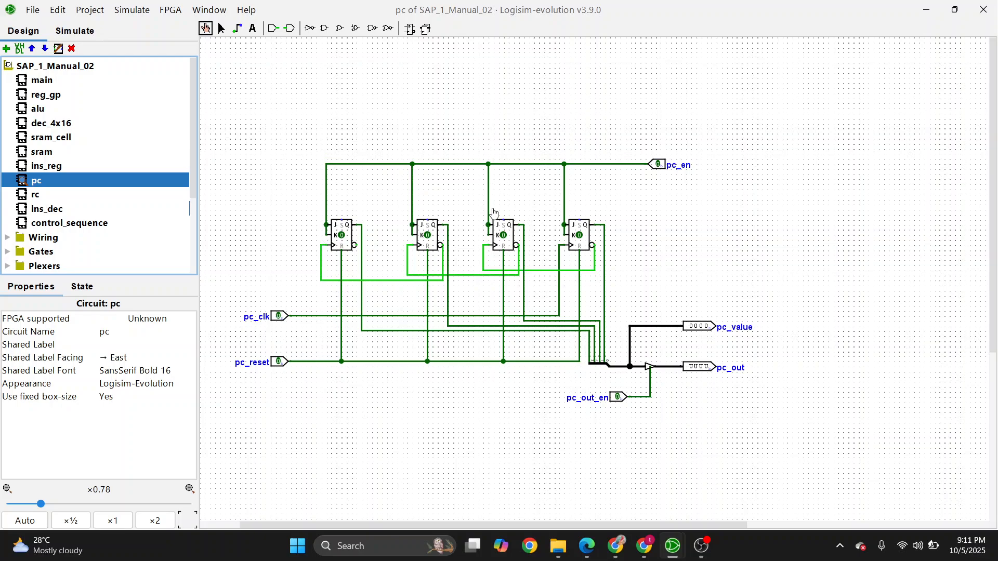
# Examine the whole control_sequence subcircuit and return to the full view of the main circuit.
pyautogui.click(33, 224)
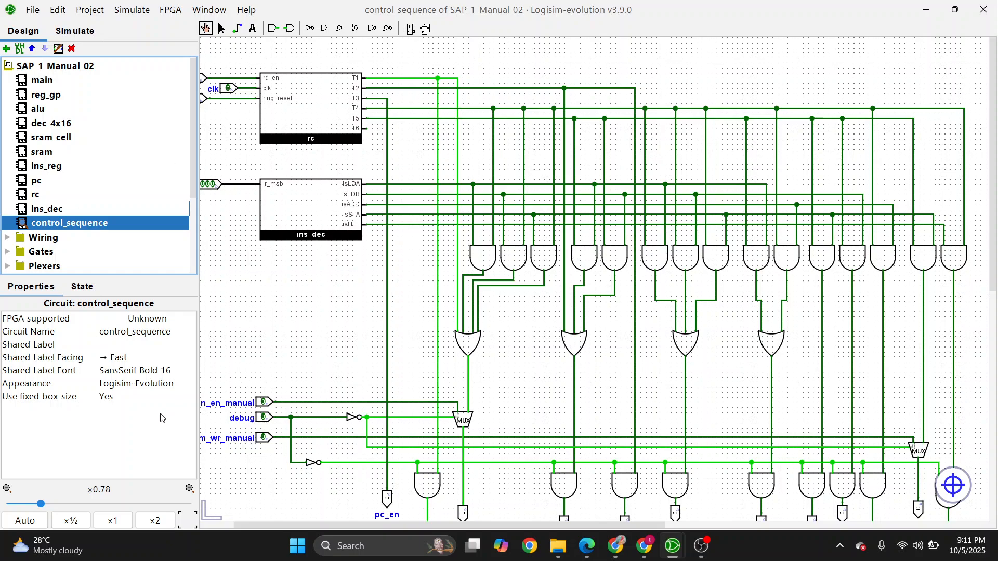
pyautogui.click(29, 527)
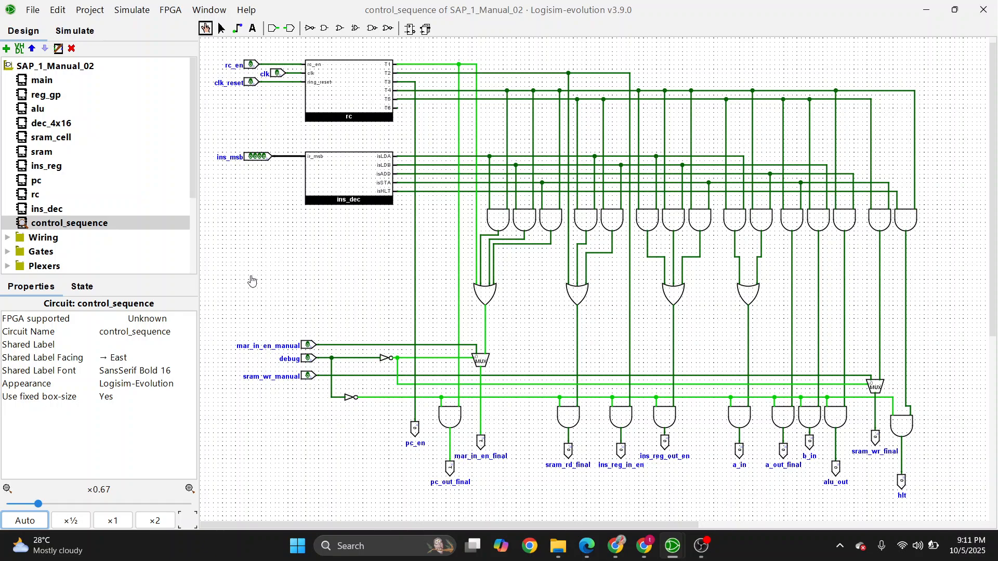
pyautogui.doubleClick(24, 80)
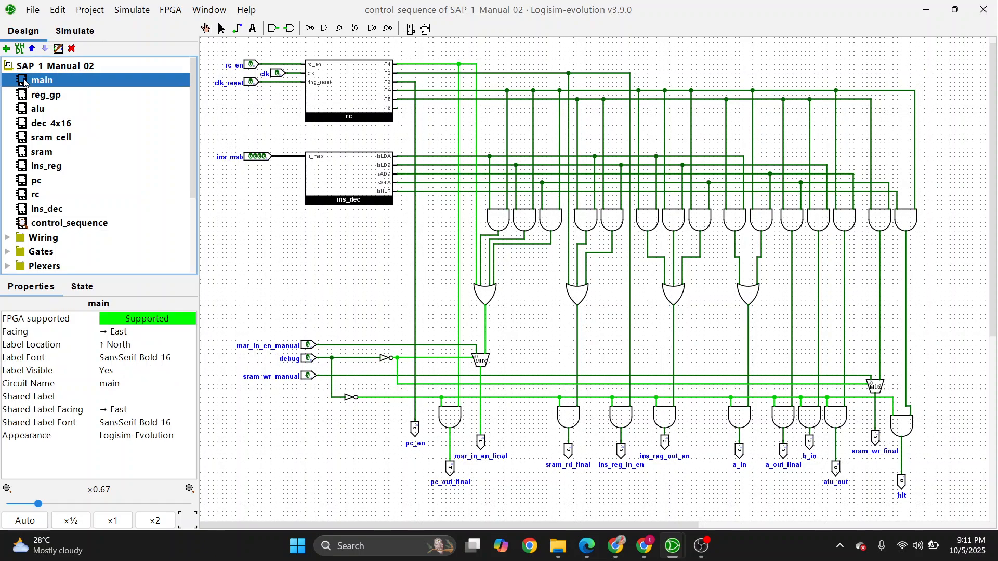
pyautogui.click(33, 527)
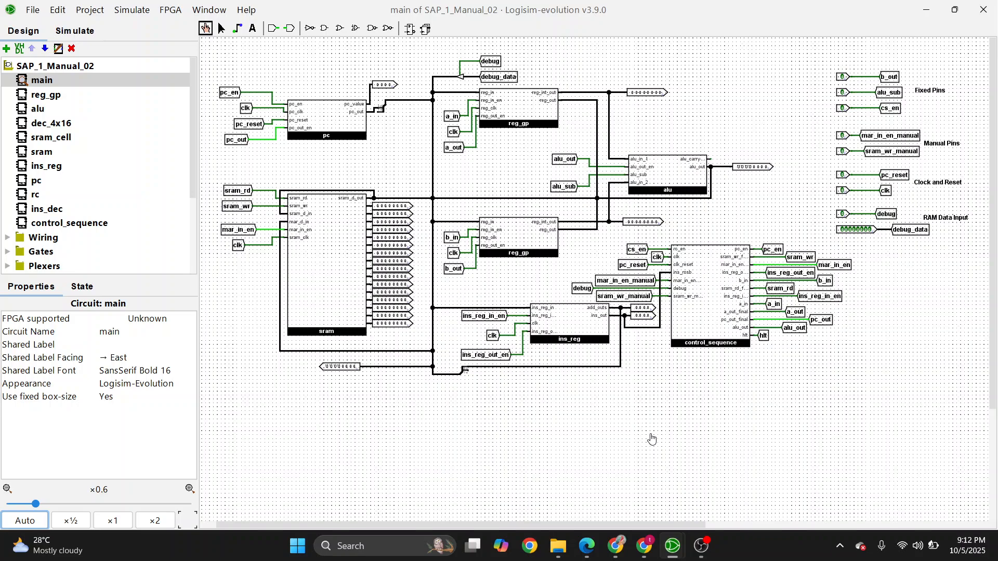
# Set the cs_en and debug pins to 1, and pulse pc_reset on and off to reset the counter.
pyautogui.click(843, 110)
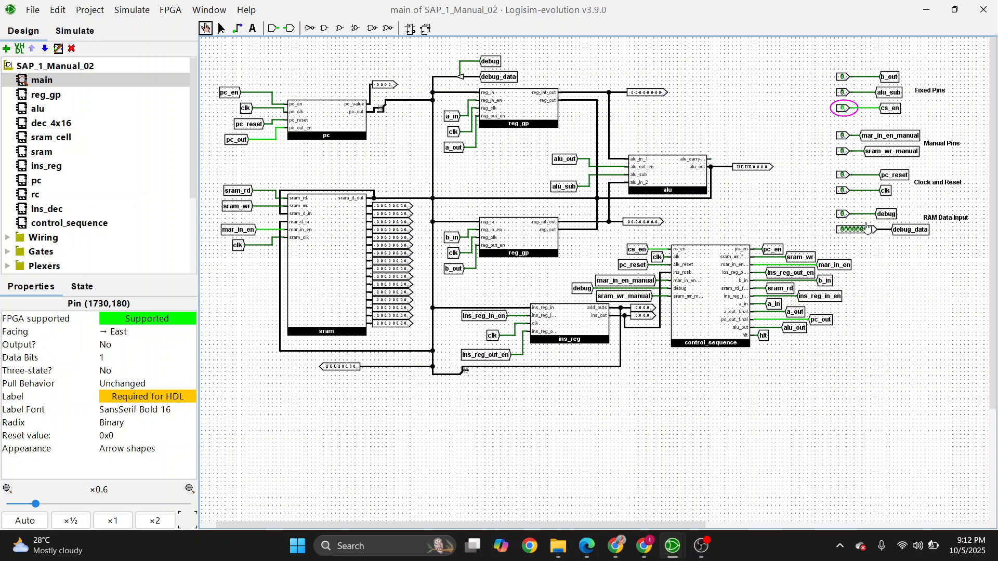
pyautogui.click(842, 214)
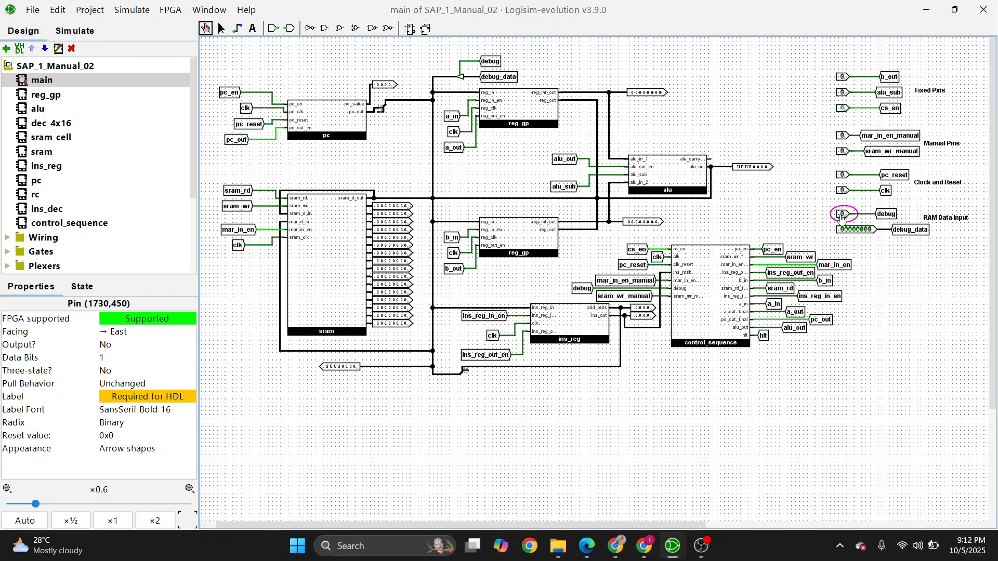
pyautogui.click(842, 175)
pyautogui.click(842, 176)
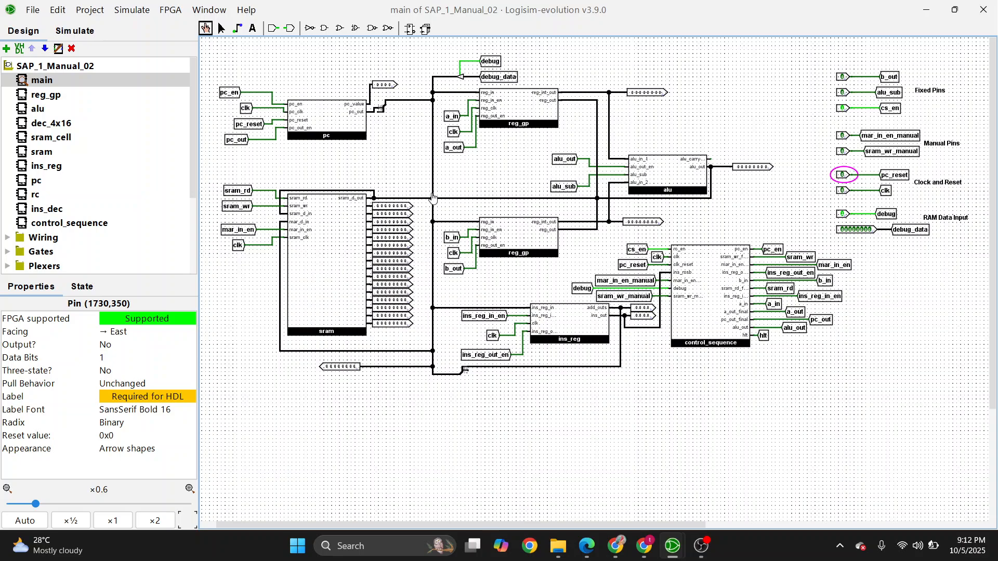
# Load address 0 into the MAR by enabling mar_in_en_manual, pulsing clk once, and disabling mar_in_en_manual.
pyautogui.click(843, 136)
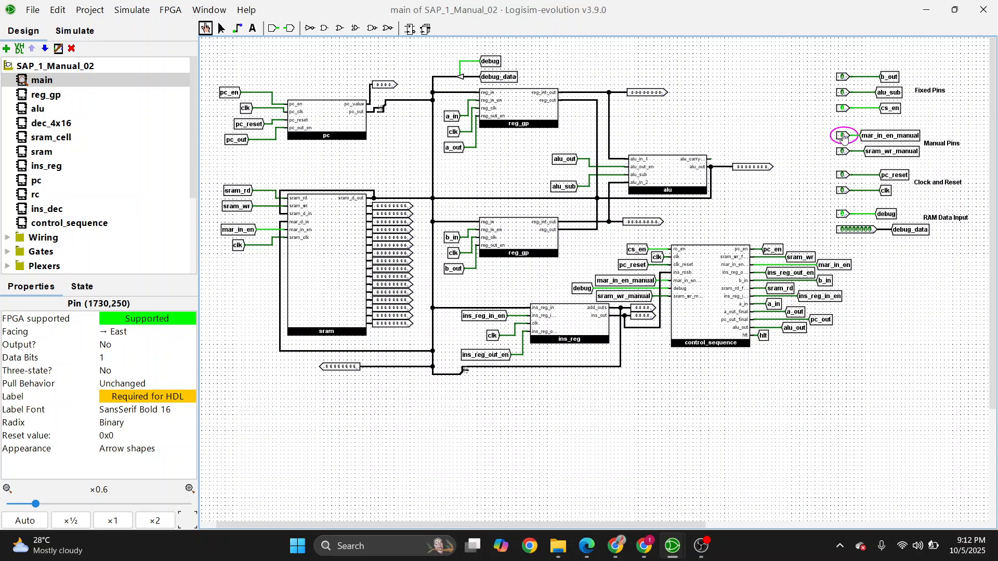
pyautogui.click(843, 191)
pyautogui.click(844, 192)
pyautogui.click(843, 137)
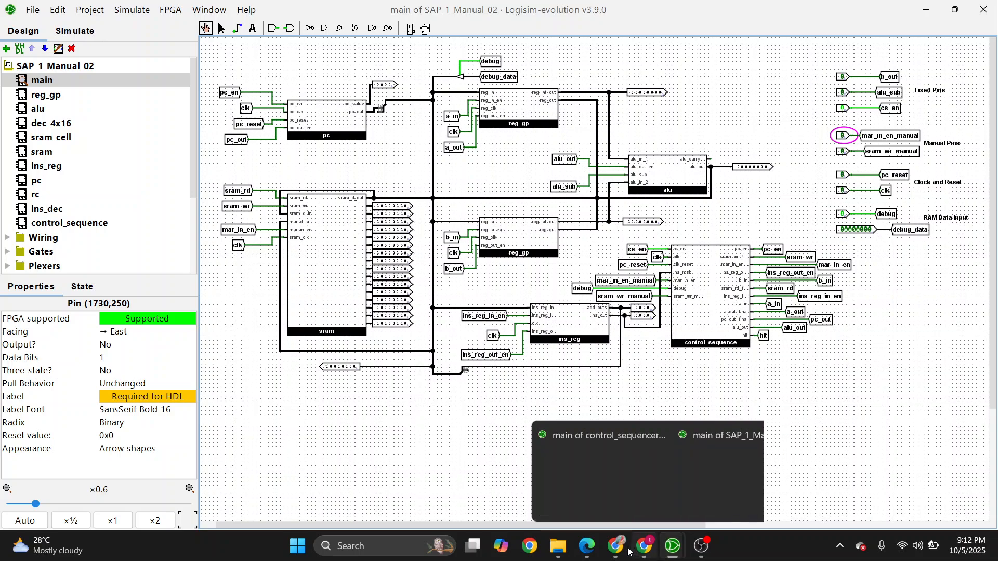
# Switch to Chrome to check the first instruction in Table 1 of the Control_sequencer_02 README, and return to Logisim-evolution.
pyautogui.click(613, 518)
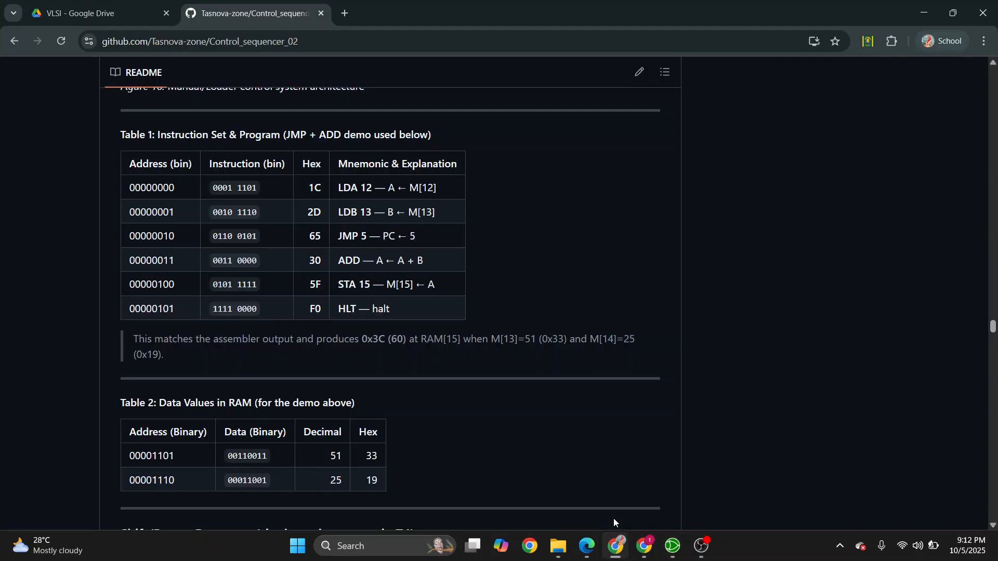
pyautogui.scroll(1, 497, 265)
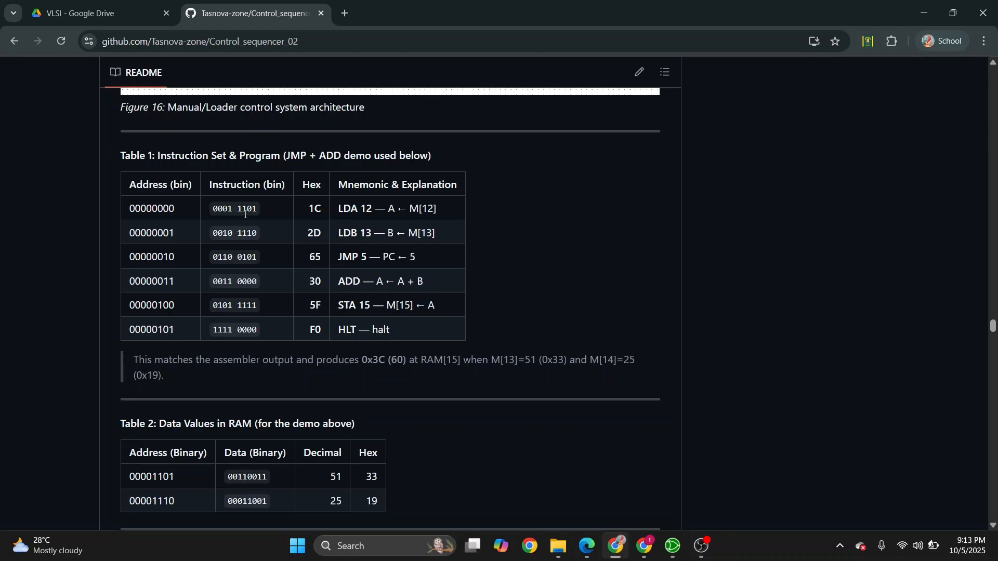
pyautogui.click(930, 6)
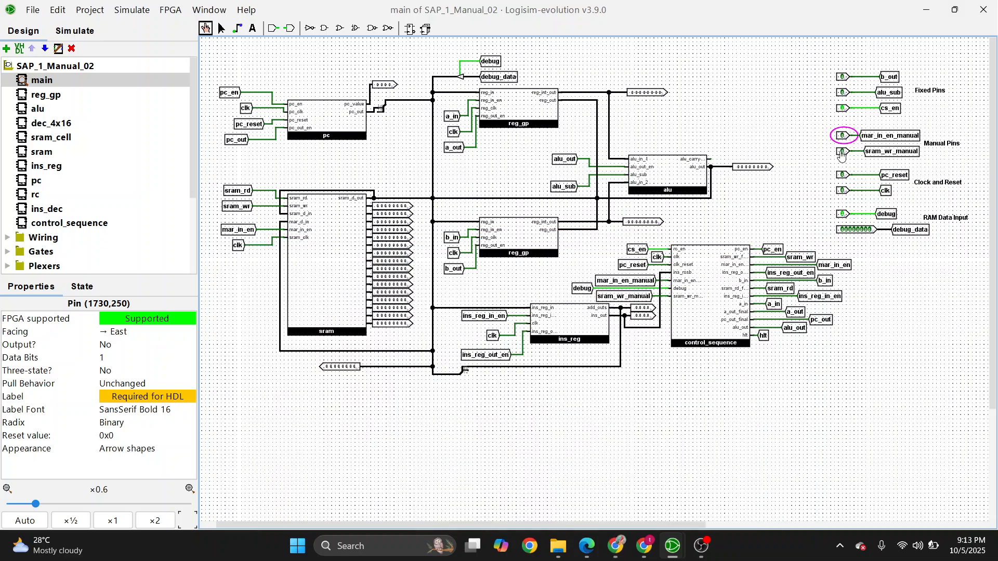
# Set the 8-bit debug_data input to 00011100, the LDA 12 instruction.
pyautogui.click(850, 232)
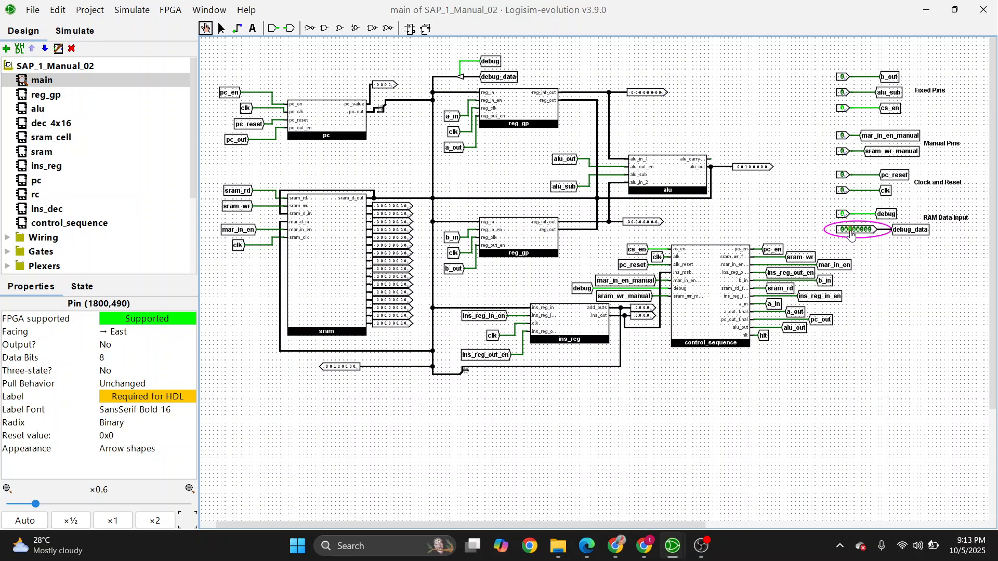
pyautogui.click(851, 232)
pyautogui.click(851, 231)
pyautogui.click(856, 231)
pyautogui.click(861, 232)
pyautogui.click(862, 231)
# Recheck the LDA 12 binary code in the README's instruction table in Chrome and return to the Logisim-evolution circuit.
pyautogui.moveTo(615, 530)
pyautogui.moveTo(615, 559)
pyautogui.click(603, 487)
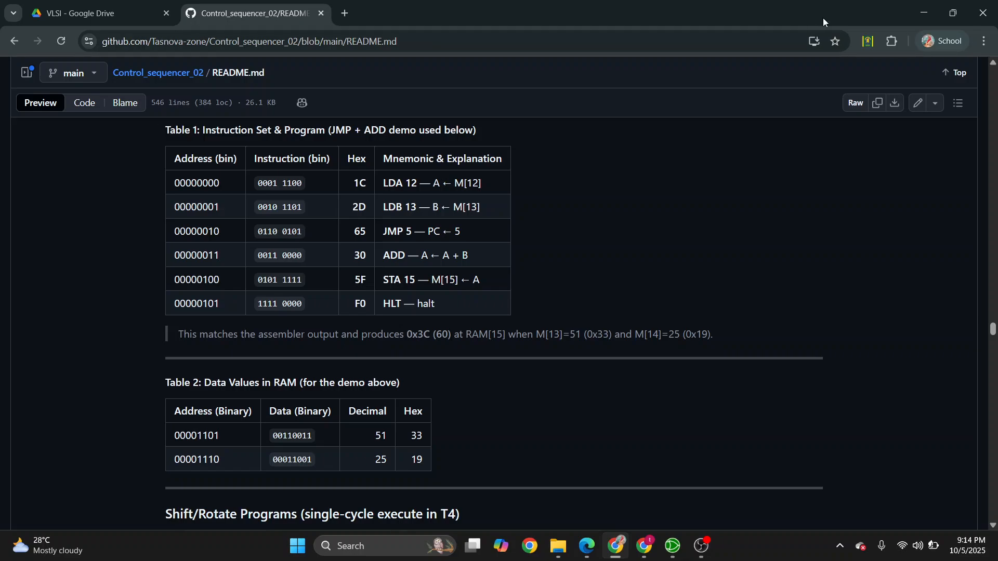
pyautogui.click(923, 14)
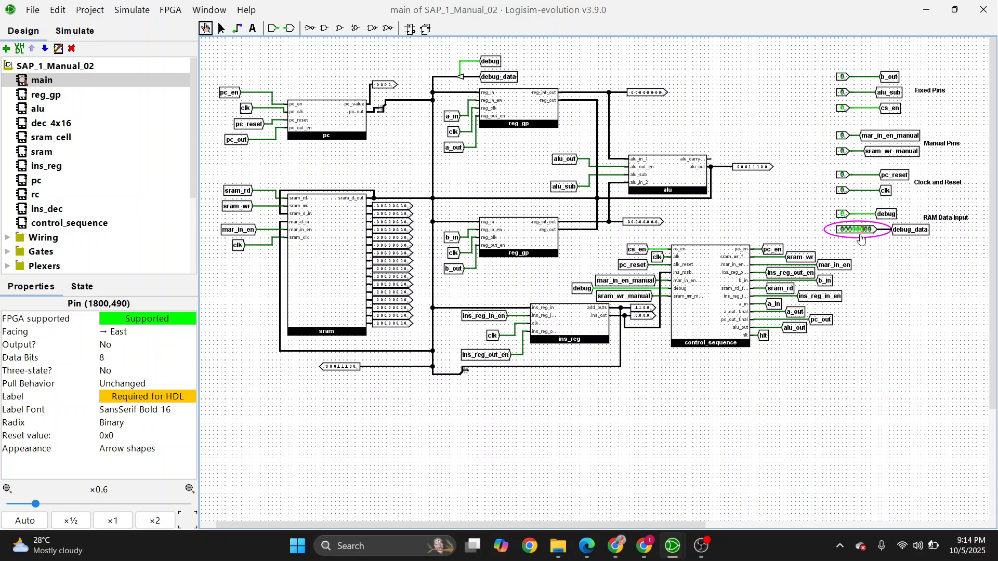
# Write the LDA 12 code 00011100 into RAM address 0 by enabling sram_wr_manual, pulsing clk, and disabling sram_wr_manual.
pyautogui.click(844, 153)
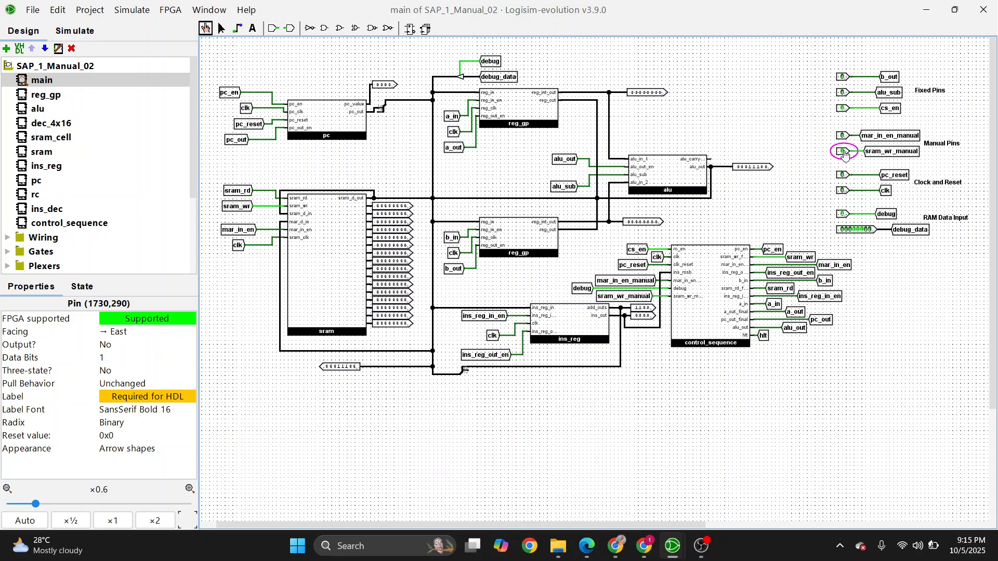
pyautogui.click(845, 191)
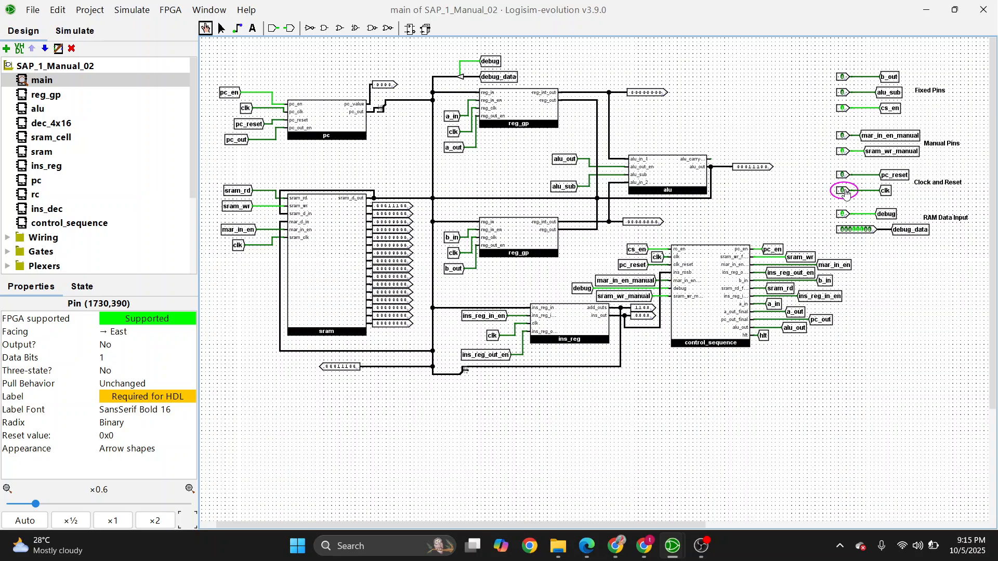
pyautogui.click(843, 153)
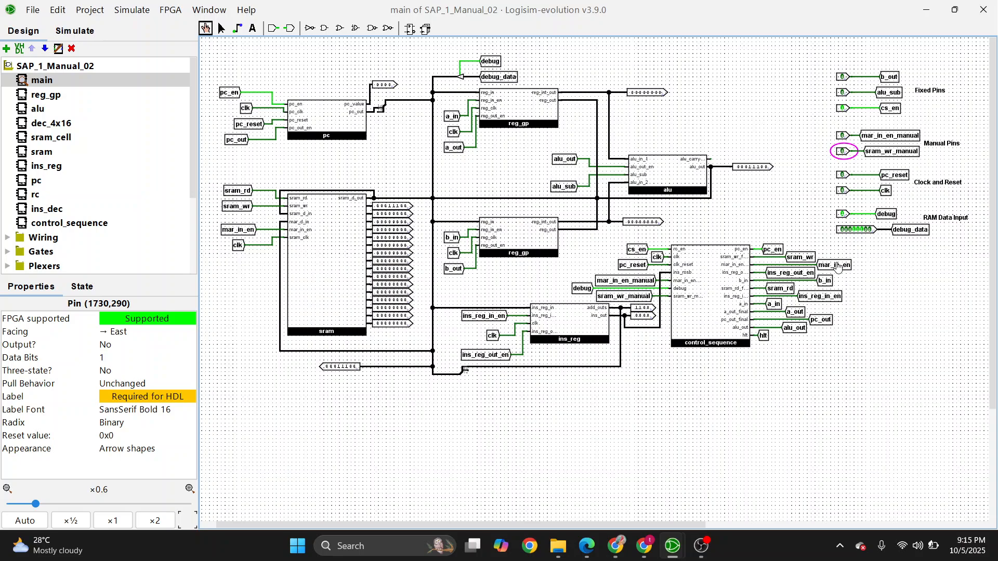
# Set debug_data to 00000001 and load it into the MAR with mar_in_en_manual and one clk pulse, then disable mar_in_en_manual.
pyautogui.click(853, 231)
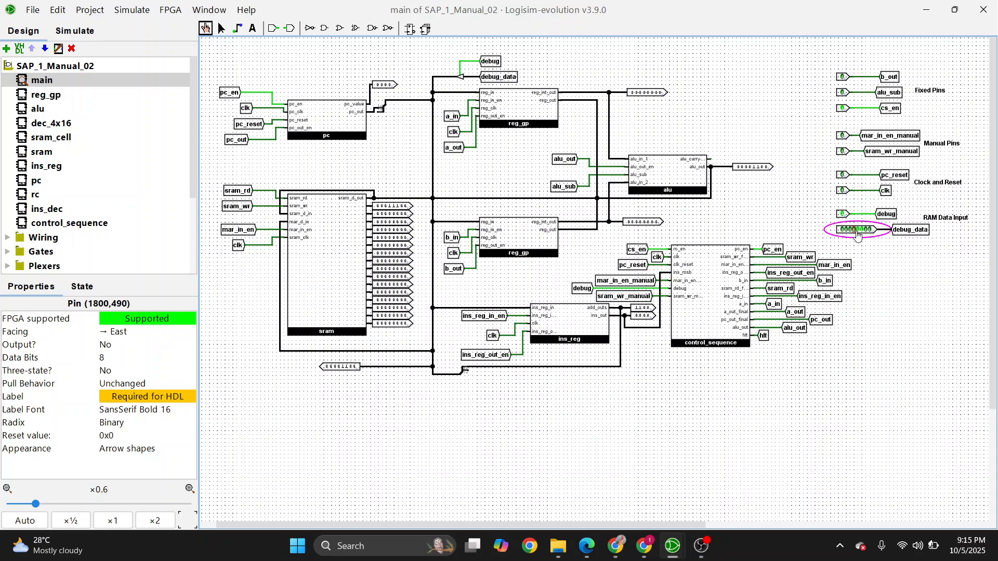
pyautogui.click(857, 230)
pyautogui.click(863, 230)
pyautogui.click(846, 136)
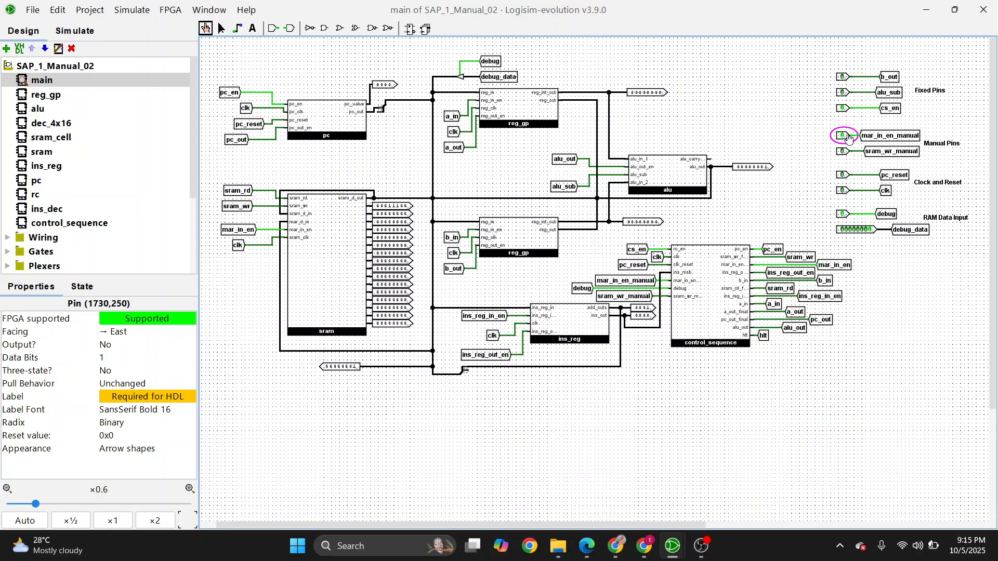
pyautogui.click(842, 192)
pyautogui.click(842, 191)
pyautogui.click(846, 136)
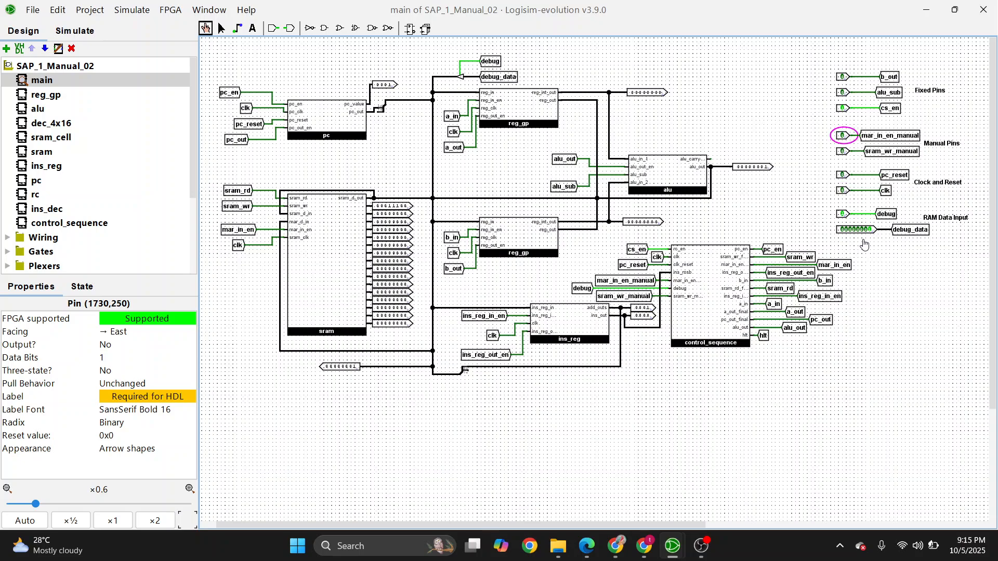
# Check the LDB 13 code in the README in Chrome, return to Logisim-evolution, and set debug_data to 00101101.
pyautogui.moveTo(590, 544)
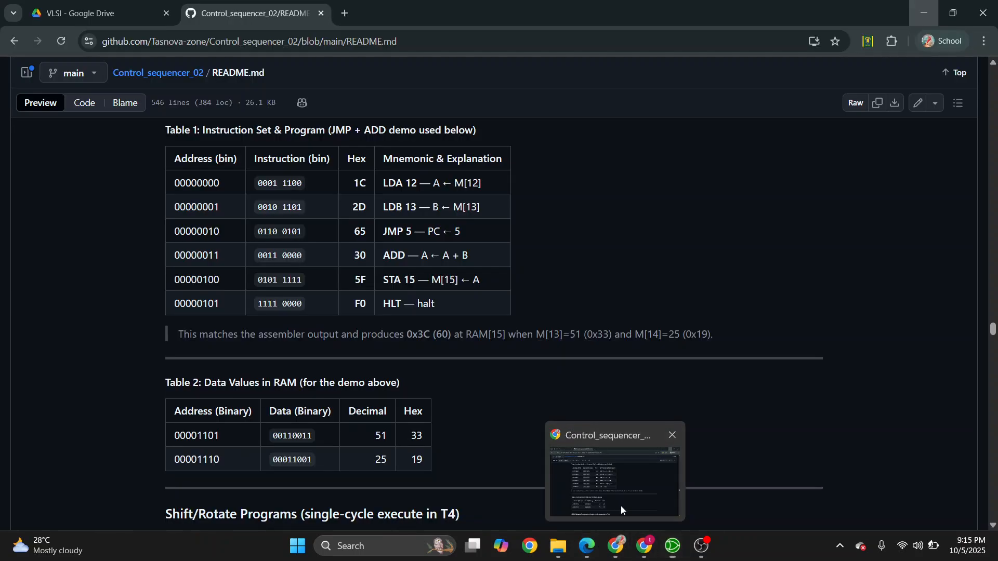
pyautogui.click(621, 506)
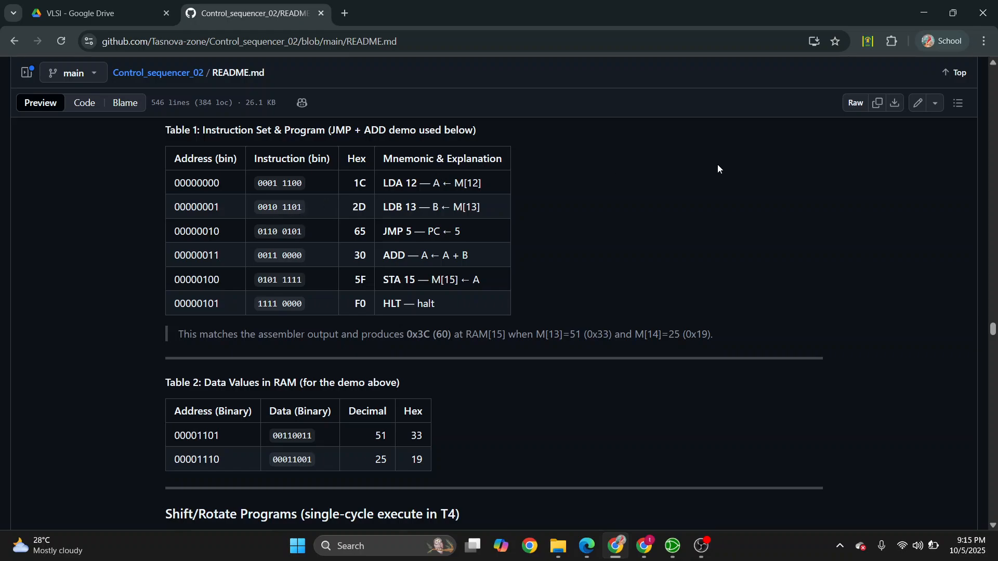
pyautogui.click(925, 9)
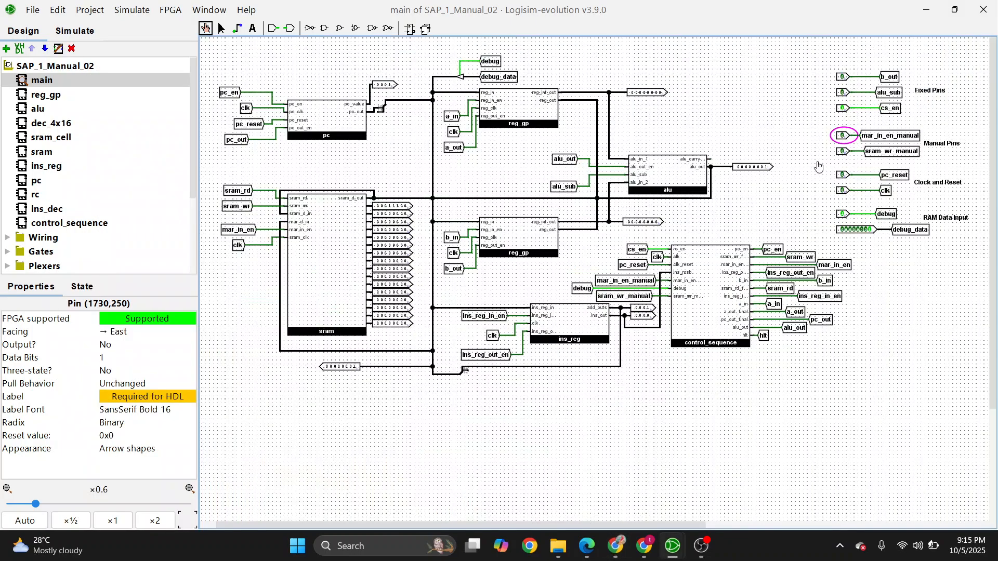
pyautogui.click(851, 234)
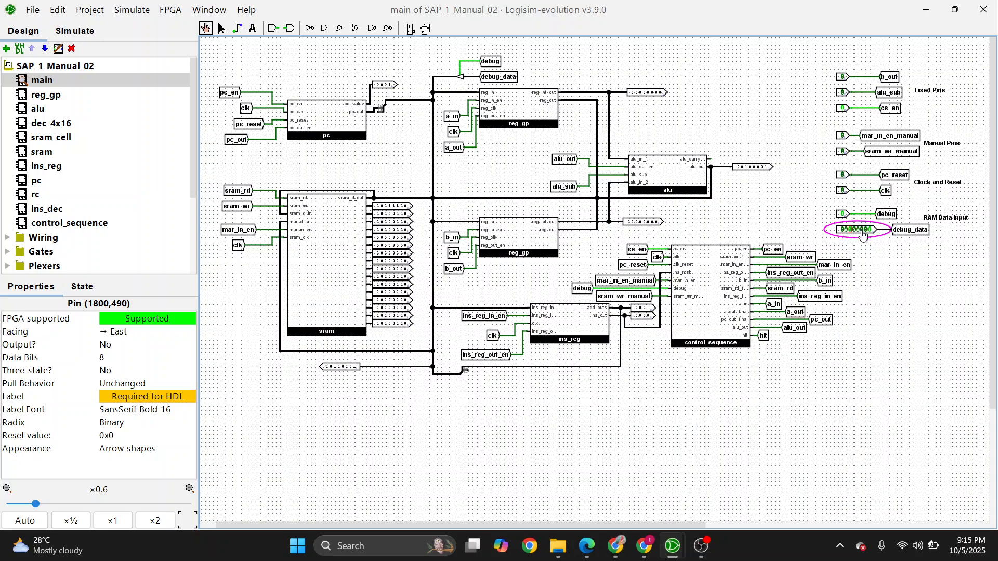
pyautogui.click(860, 234)
pyautogui.click(863, 233)
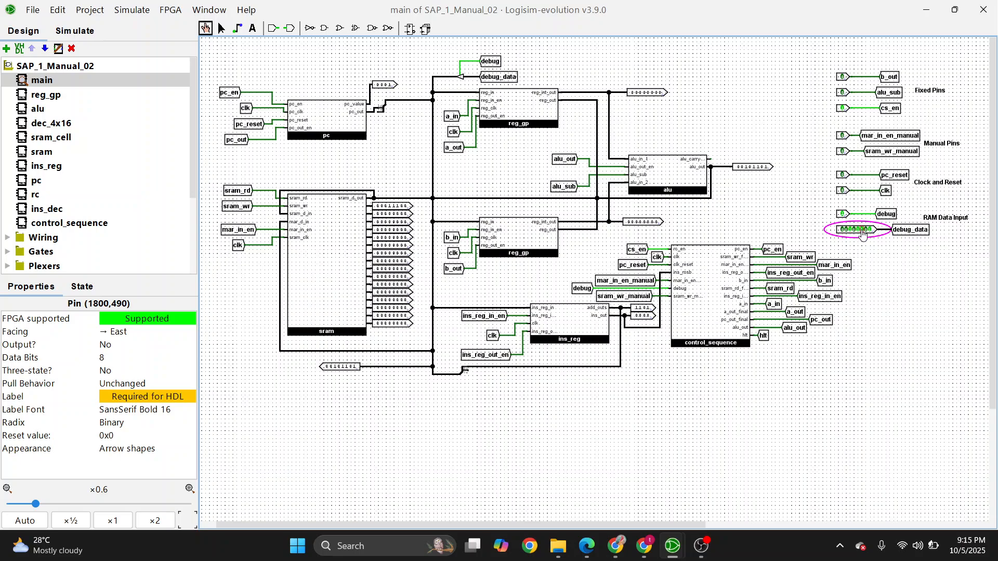
# Write the LDB 13 code into RAM address 1 with sram_wr_manual and a clk pulse, disable writing, and inspect the second RAM output.
pyautogui.click(843, 152)
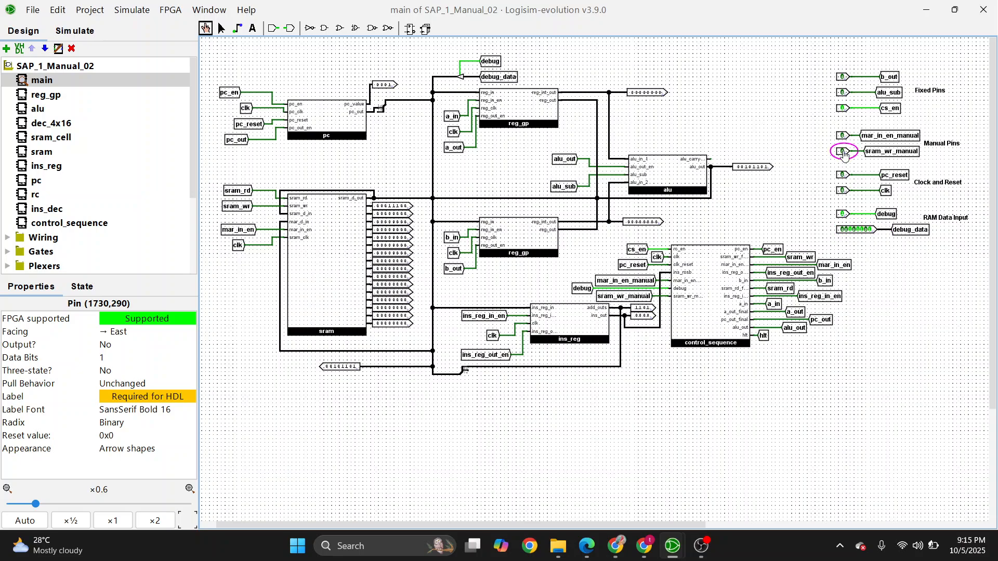
pyautogui.click(843, 191)
pyautogui.click(845, 191)
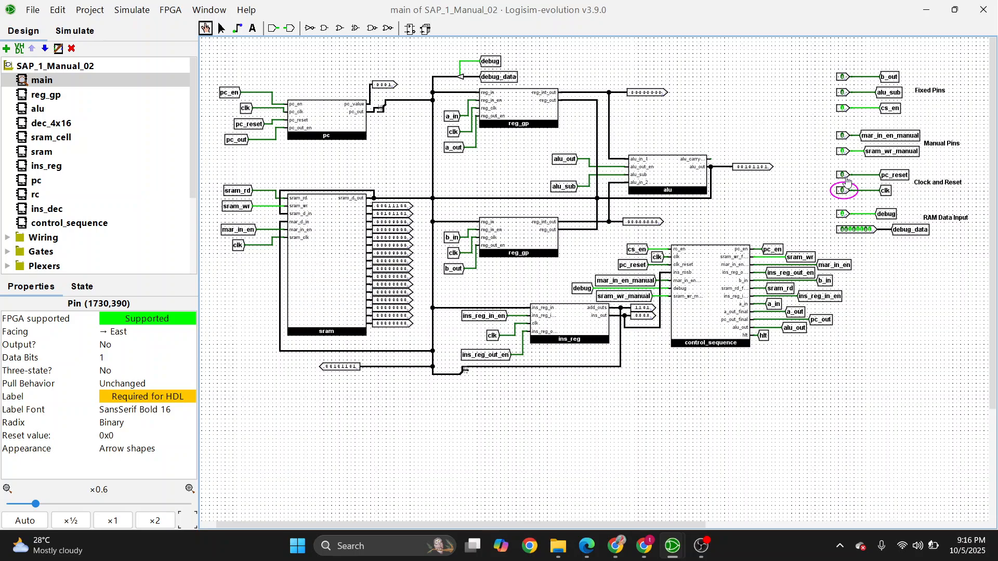
pyautogui.click(843, 152)
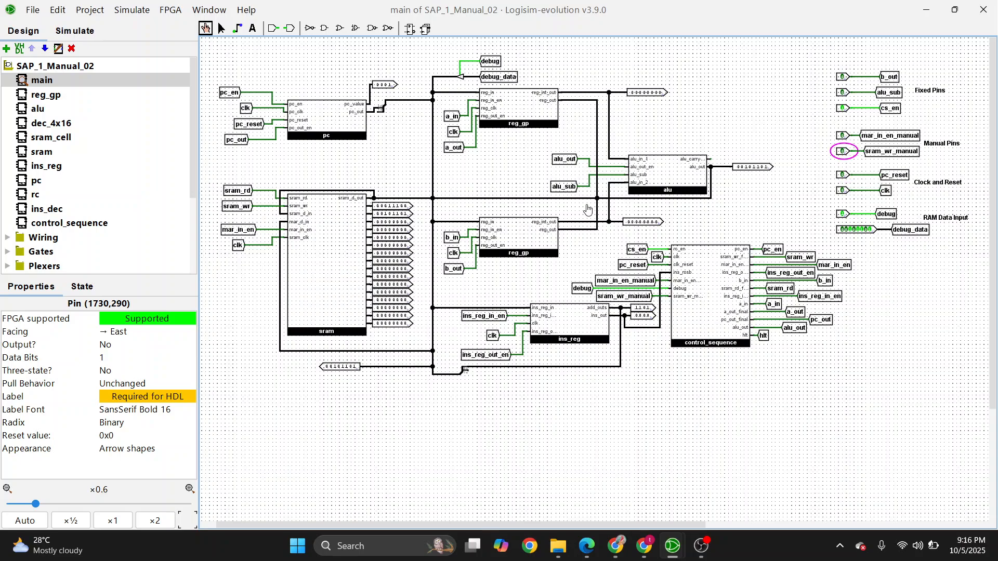
pyautogui.click(398, 215)
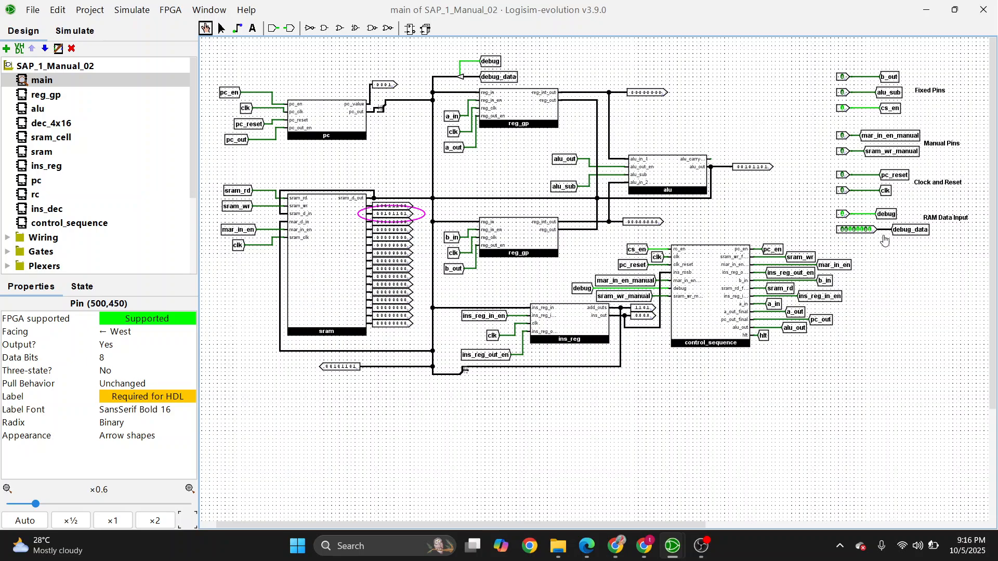
# Set debug_data to 00000010 and load it into the MAR with mar_in_en_manual and a clk pulse, then disable mar_in_en_manual.
pyautogui.click(852, 236)
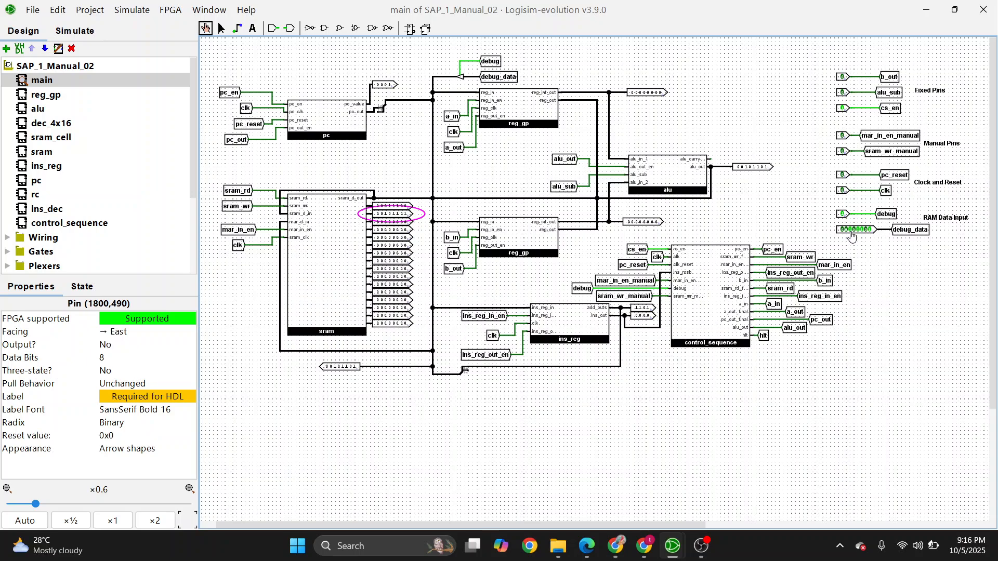
pyautogui.click(857, 231)
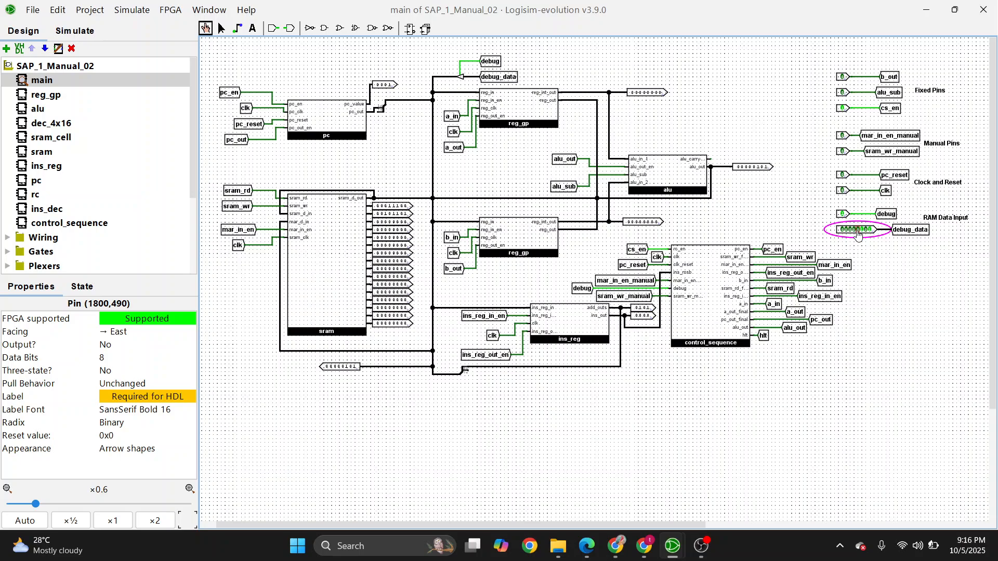
pyautogui.click(864, 231)
pyautogui.click(843, 139)
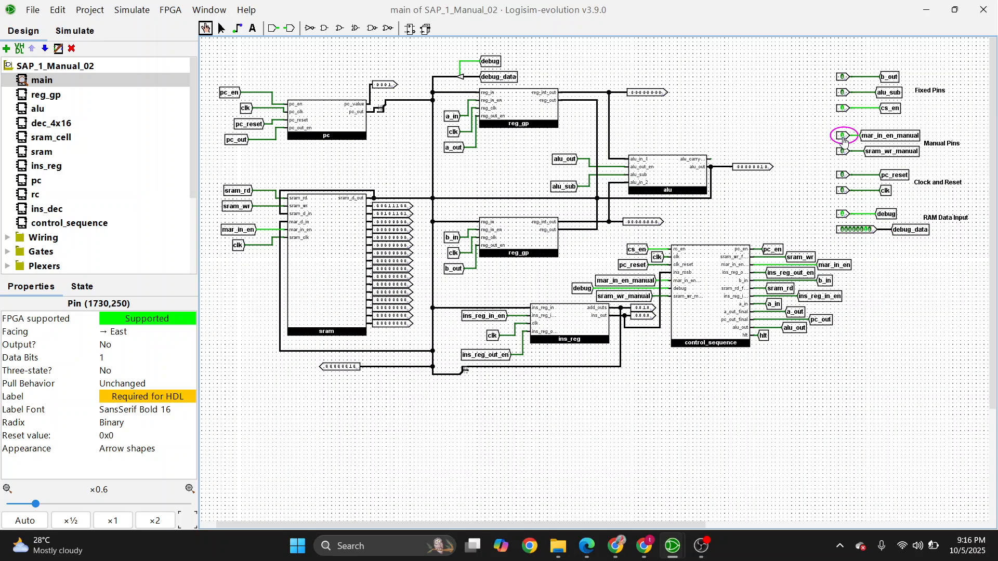
pyautogui.click(841, 192)
pyautogui.click(844, 137)
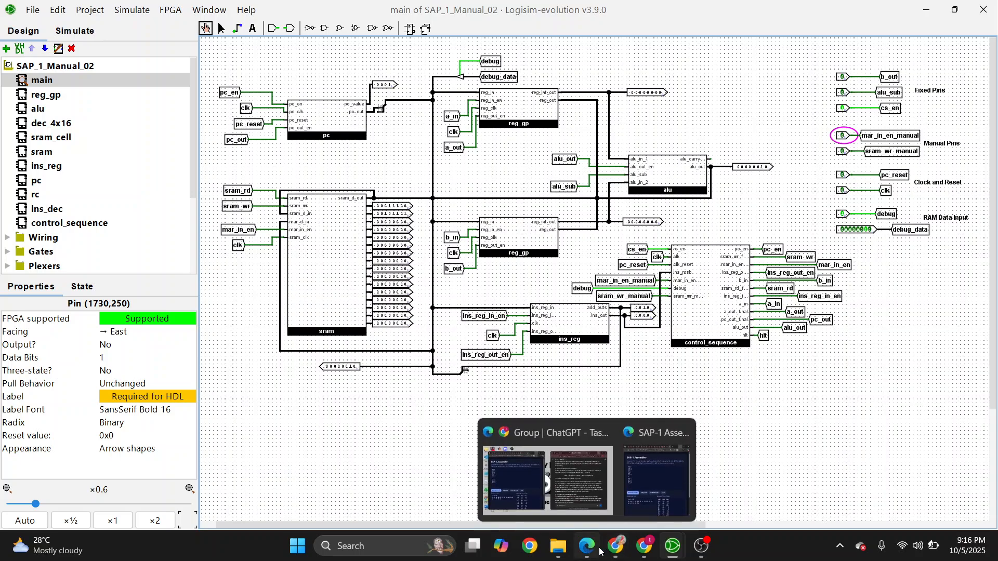
# Check the ADD instruction code in the README in Chrome, return to Logisim-evolution, and set debug_data to 00110000.
pyautogui.moveTo(616, 546)
pyautogui.click(619, 487)
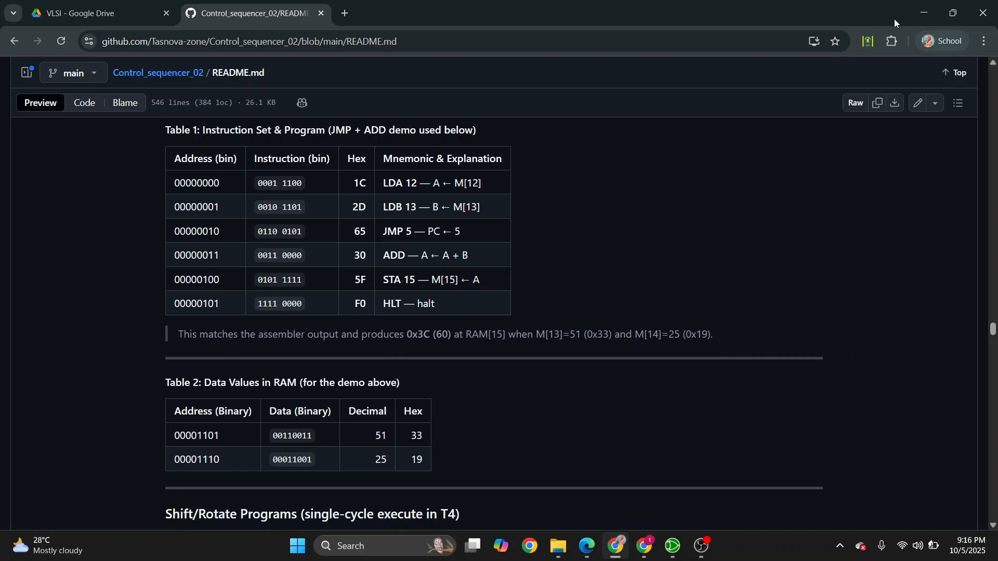
pyautogui.click(924, 13)
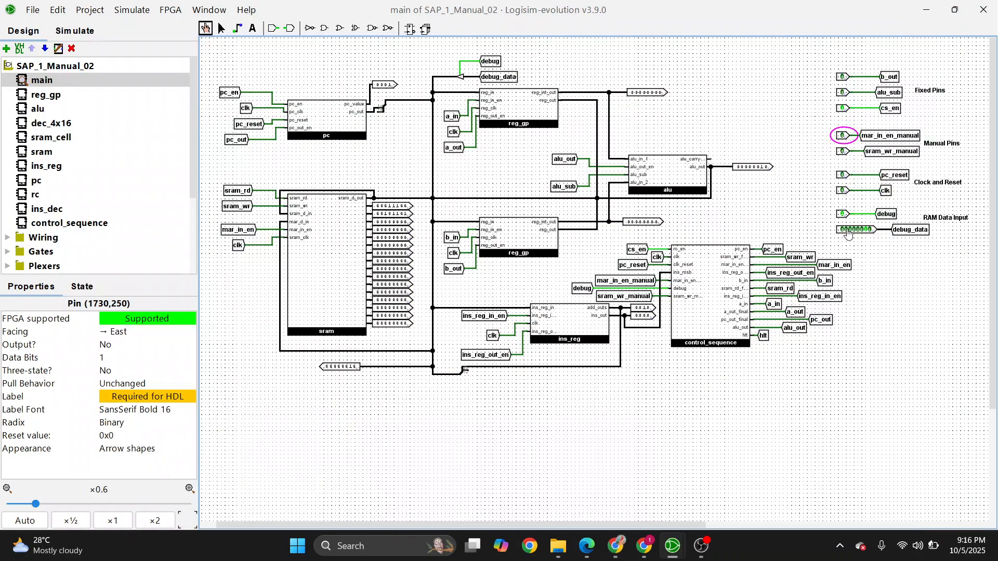
pyautogui.click(853, 233)
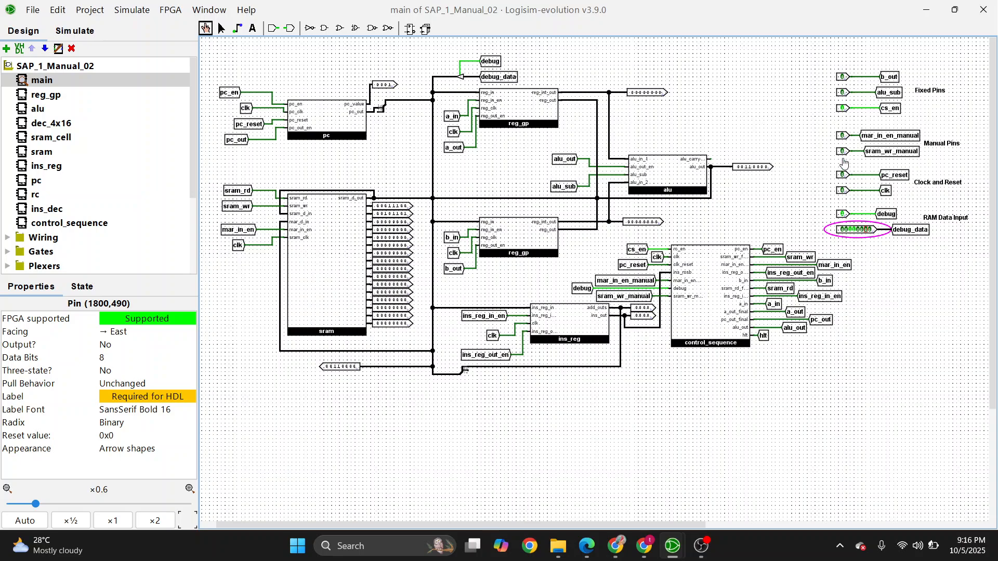
# Write the ADD code into RAM address 2 with sram_wr_manual and a clk pulse, disable writing, and inspect the third RAM output.
pyautogui.click(844, 154)
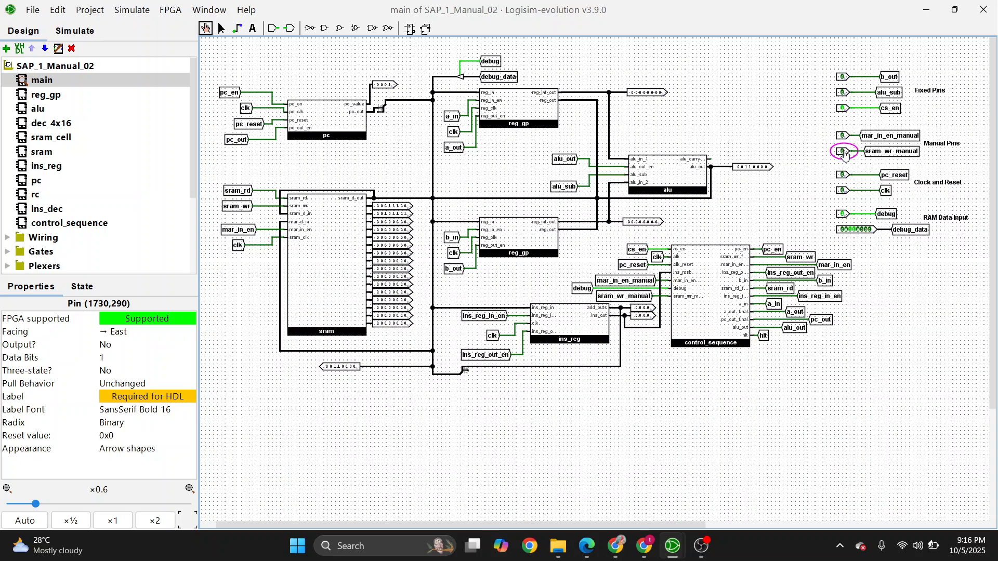
pyautogui.click(842, 191)
pyautogui.click(842, 192)
pyautogui.click(842, 193)
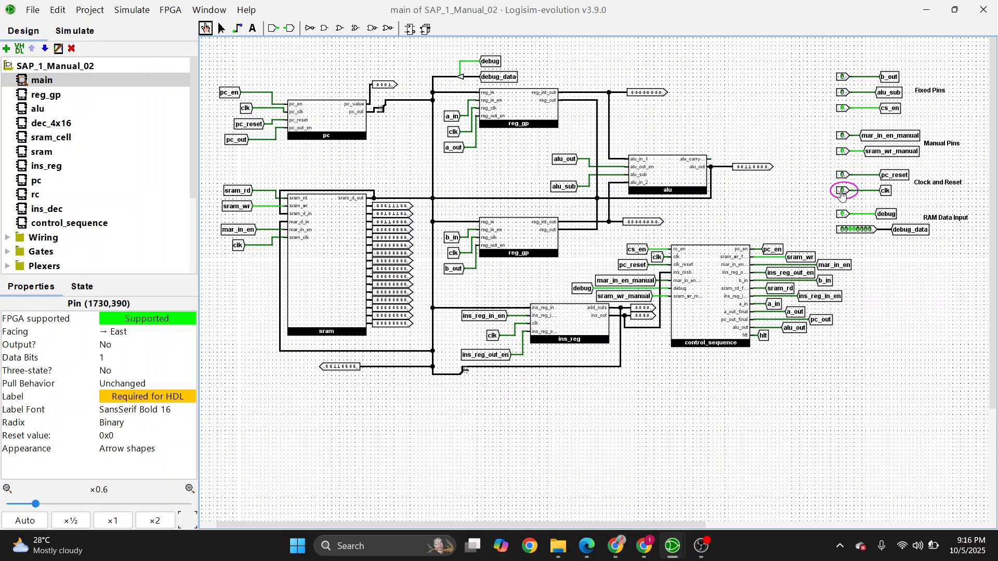
pyautogui.click(844, 153)
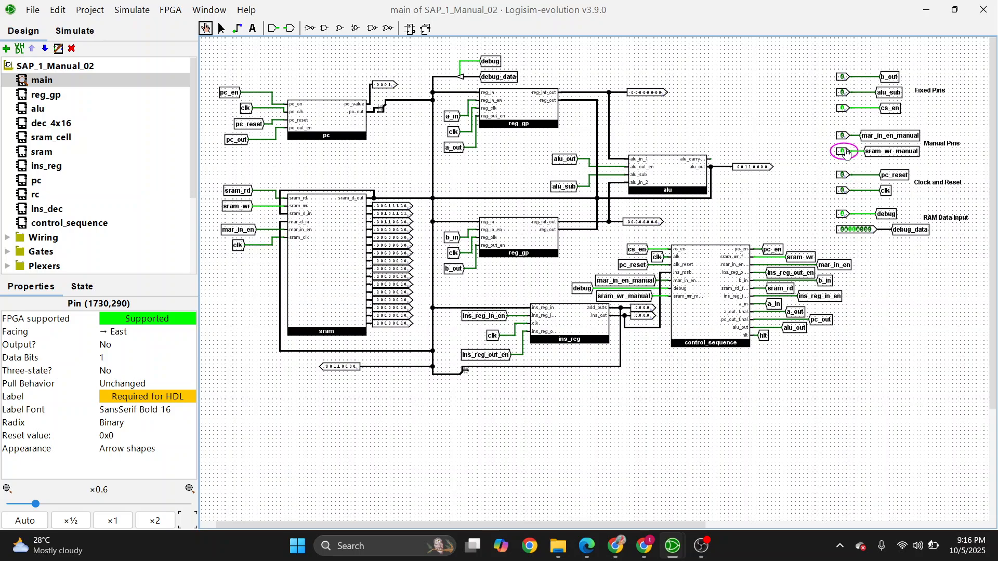
pyautogui.click(399, 223)
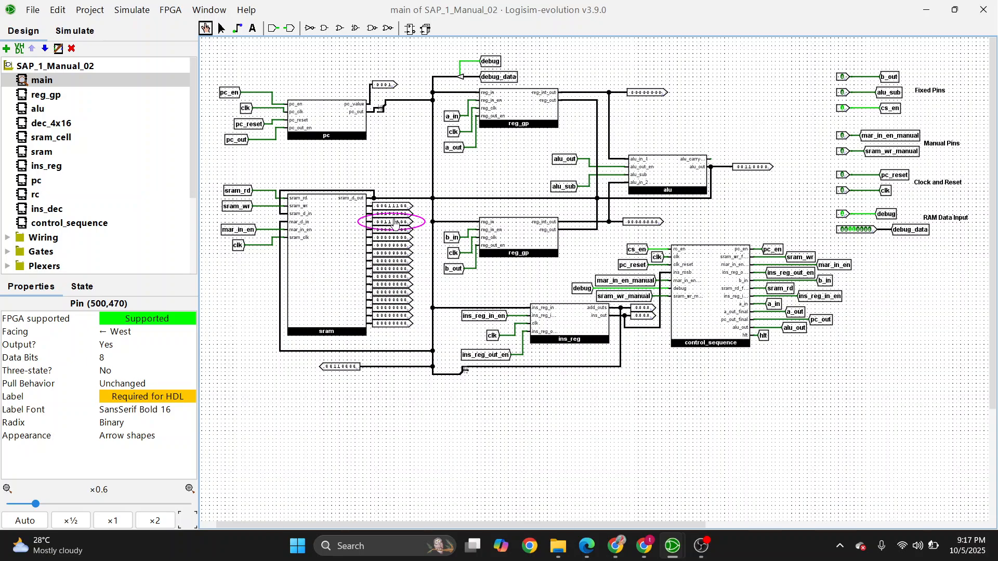
# Set the debug_data input to 00000011, the next RAM address.
pyautogui.click(851, 232)
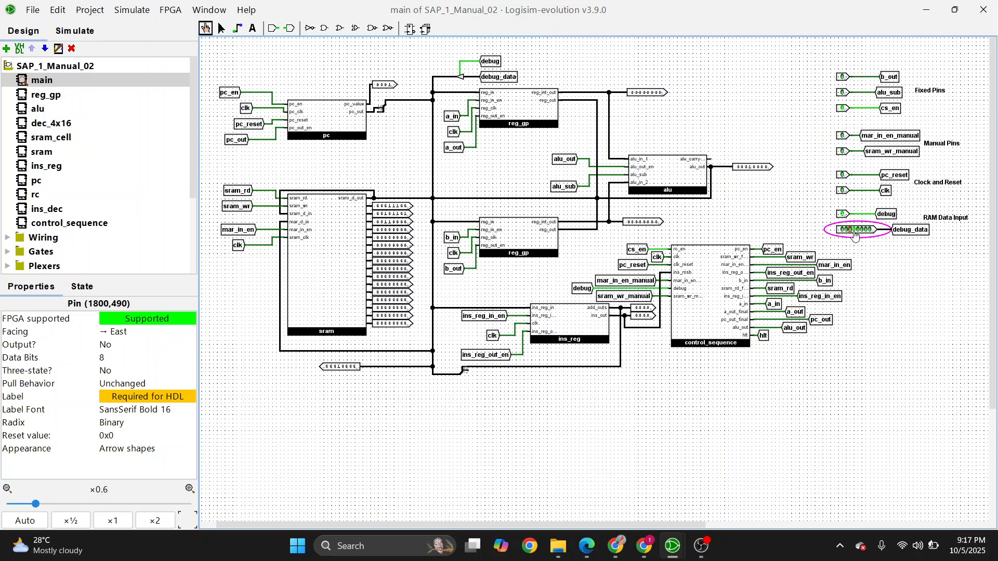
pyautogui.click(854, 232)
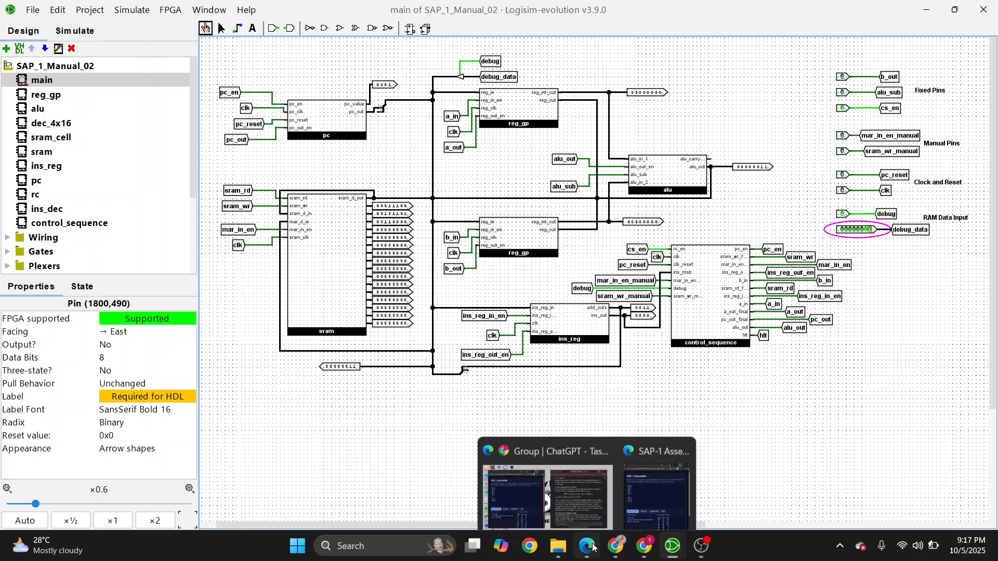
# Check the STA 15 code in the README in Chrome, return to Logisim-evolution, and set debug_data to 01011111.
pyautogui.moveTo(616, 545)
pyautogui.click(632, 486)
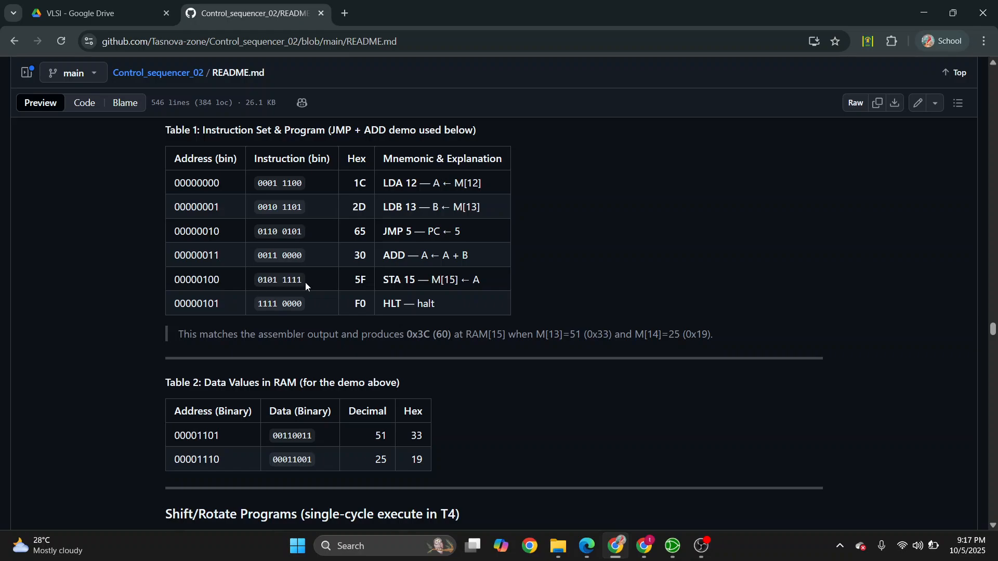
pyautogui.click(924, 3)
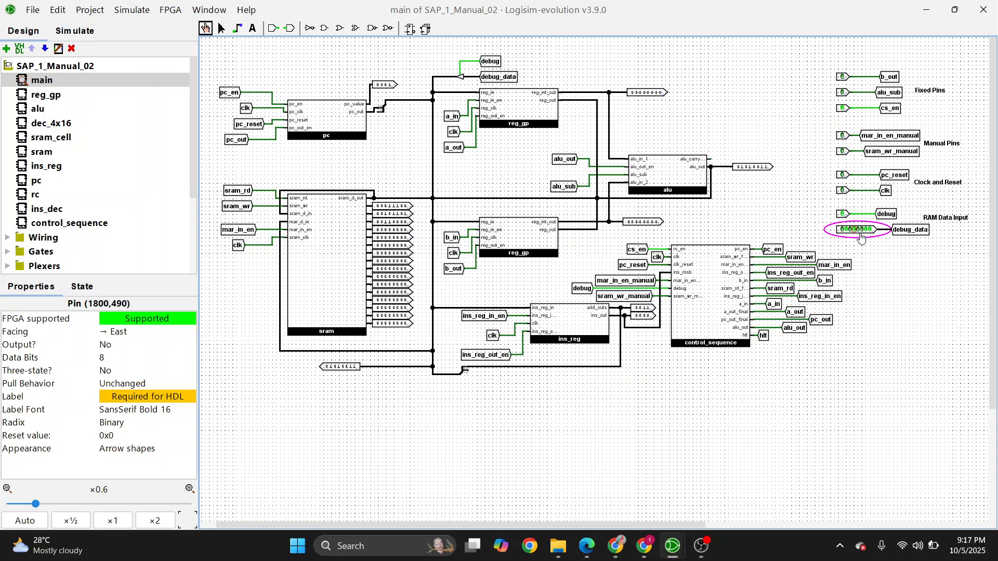
pyautogui.moveTo(617, 544)
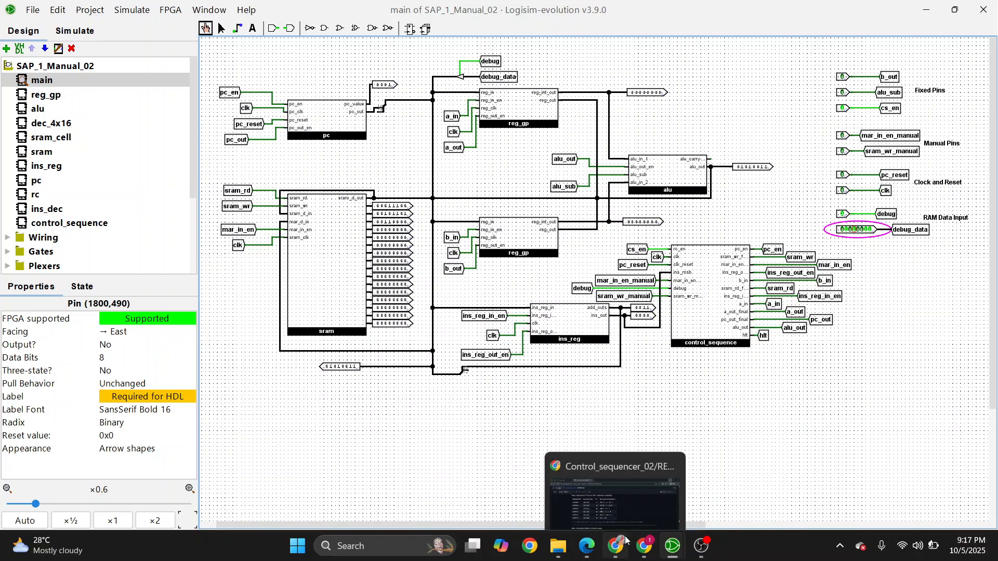
pyautogui.click(617, 507)
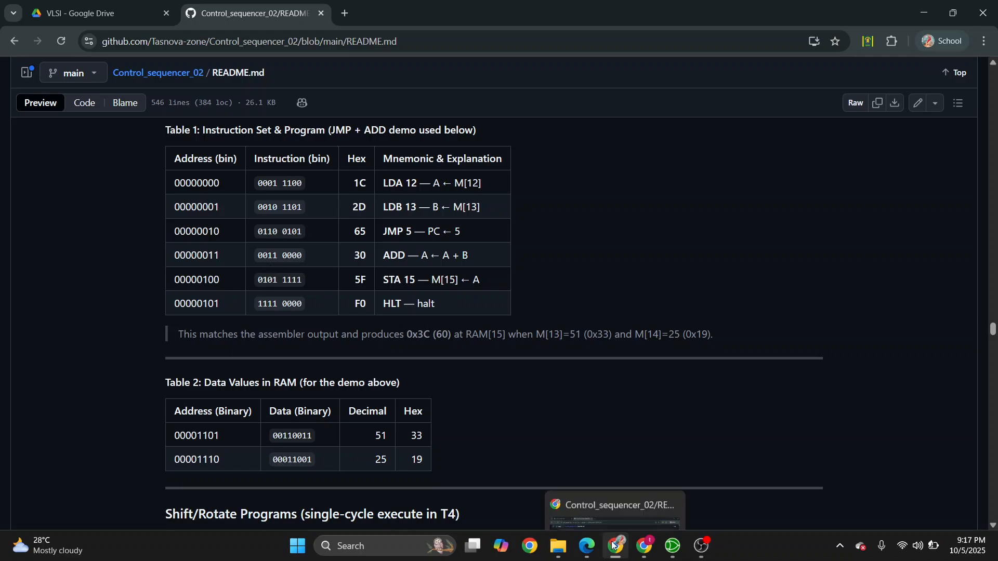
pyautogui.click(915, 21)
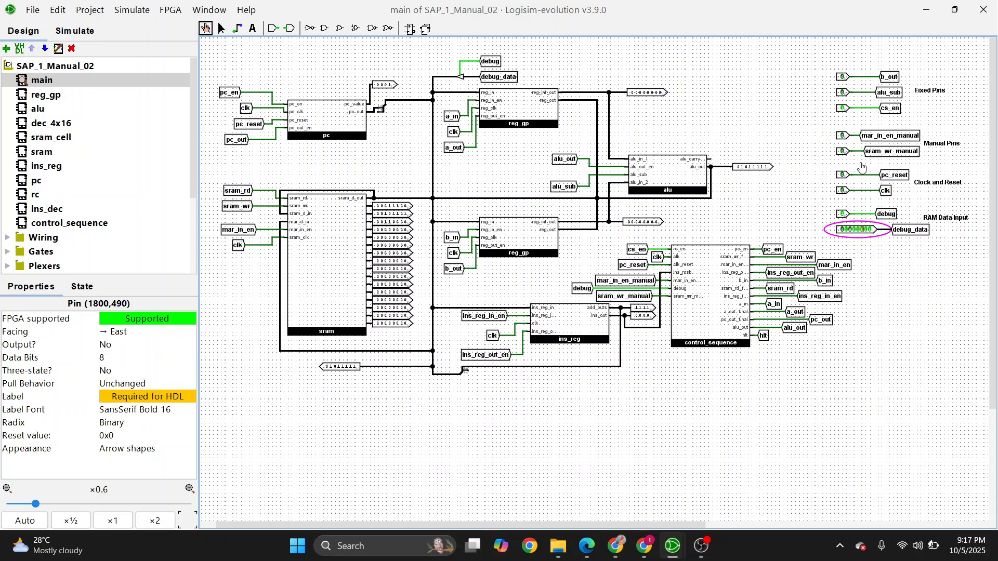
# Write the STA code into RAM address 3 with sram_wr_manual and clk, and inspect the fourth RAM output.
pyautogui.click(842, 153)
pyautogui.click(843, 153)
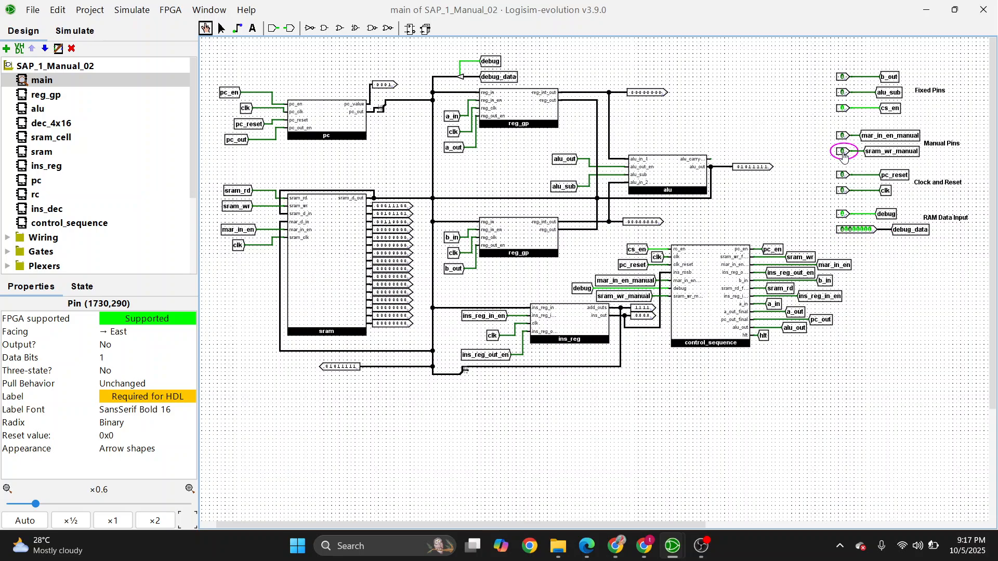
pyautogui.click(841, 191)
pyautogui.click(840, 193)
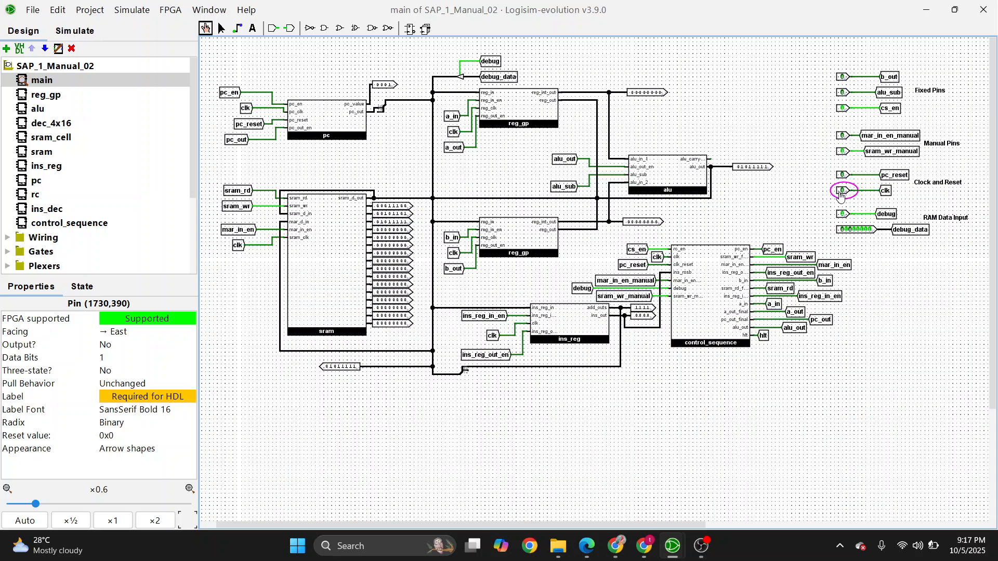
pyautogui.click(845, 152)
pyautogui.click(846, 153)
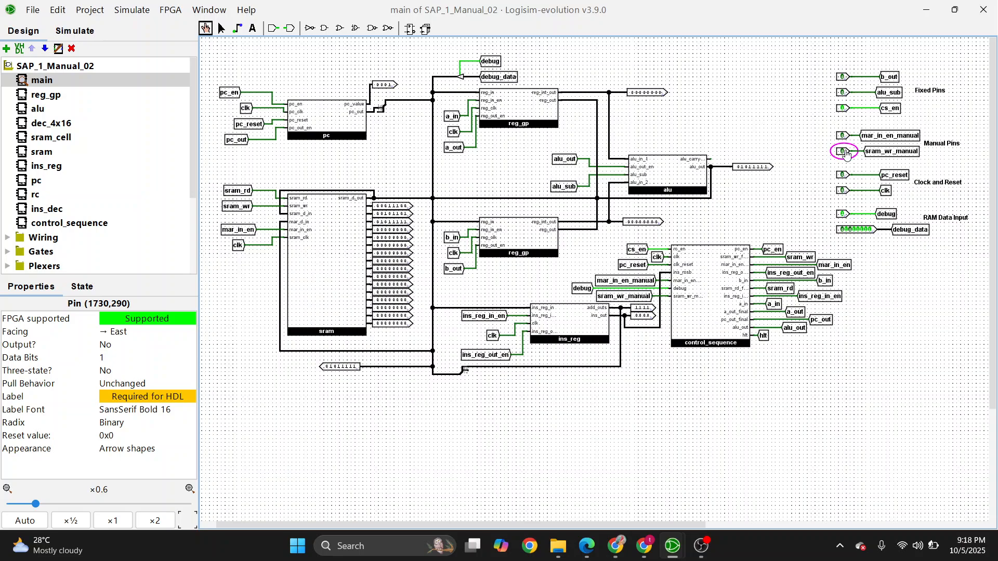
pyautogui.click(846, 153)
pyautogui.click(842, 192)
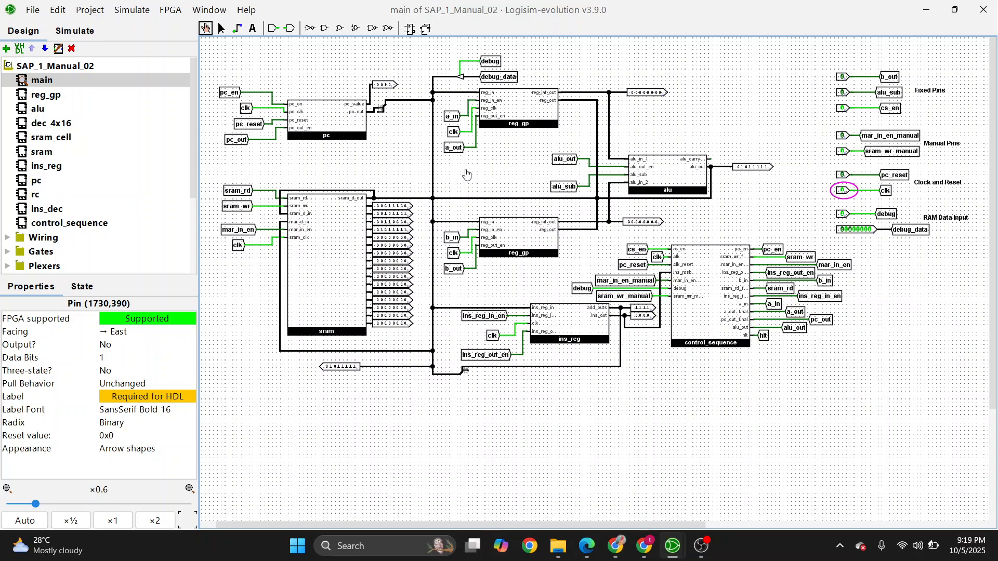
pyautogui.click(397, 232)
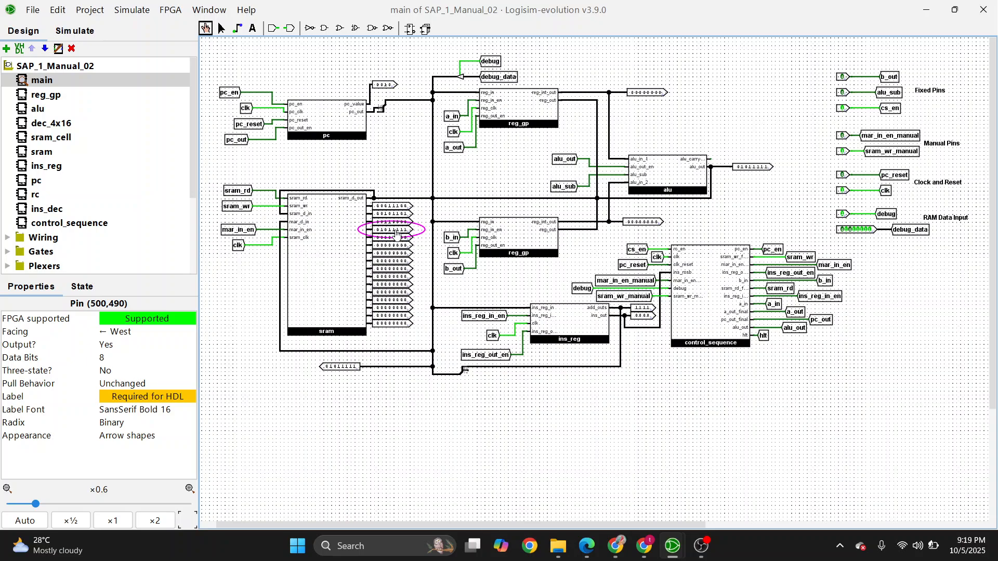
# Switch sram_wr_manual and clk back to 0, and set debug_data to 00000100, the next RAM address.
pyautogui.click(851, 235)
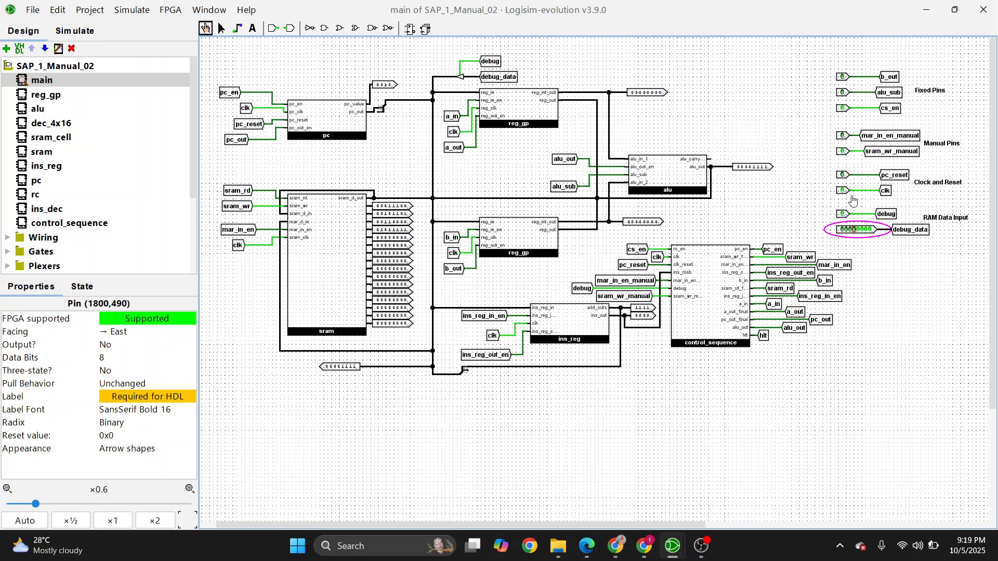
pyautogui.click(842, 152)
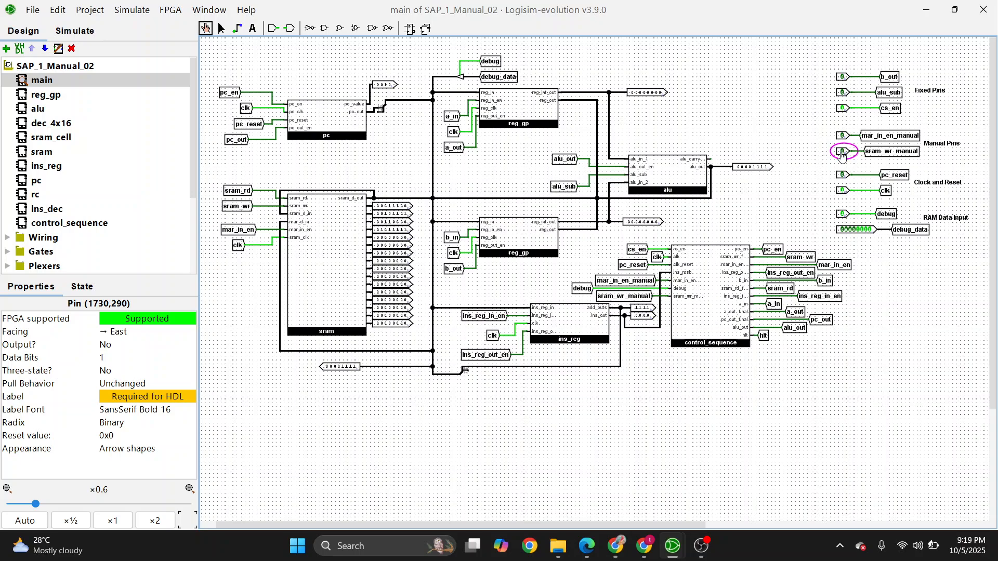
pyautogui.click(844, 192)
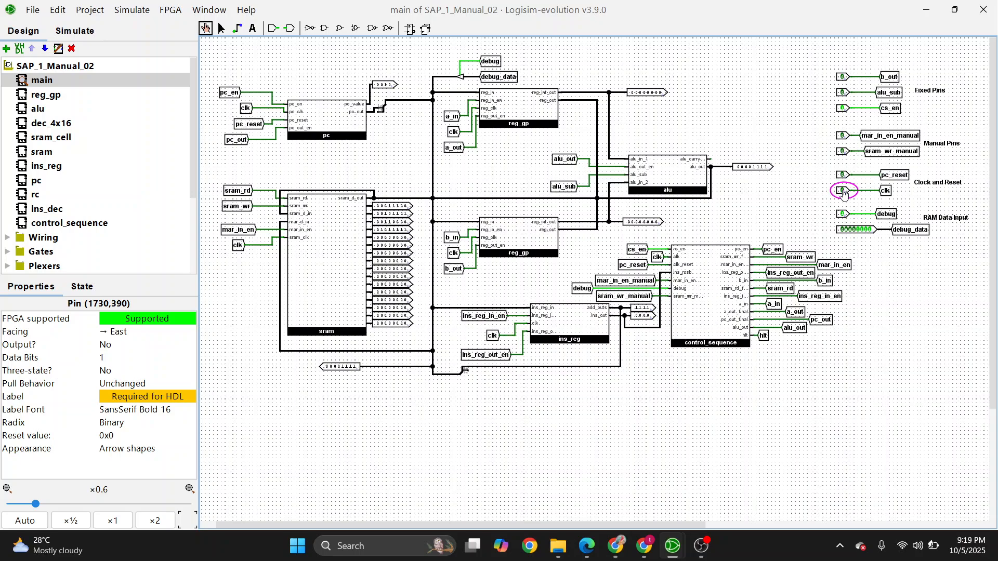
pyautogui.click(863, 233)
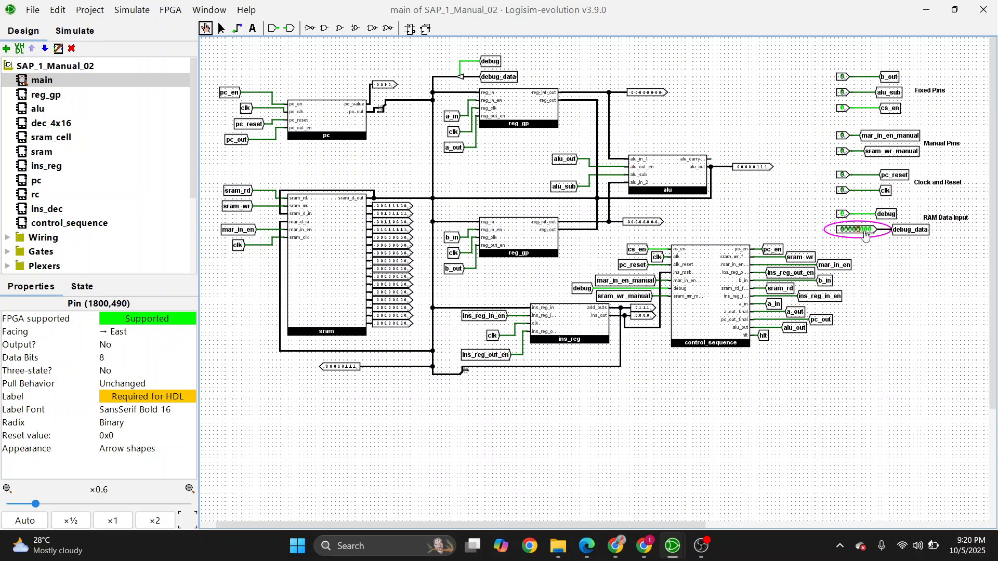
pyautogui.click(867, 234)
# Load address 4 into the memory address register with mar_in_en_manual and a clk pulse, and disable mar_in_en_manual.
pyautogui.click(841, 137)
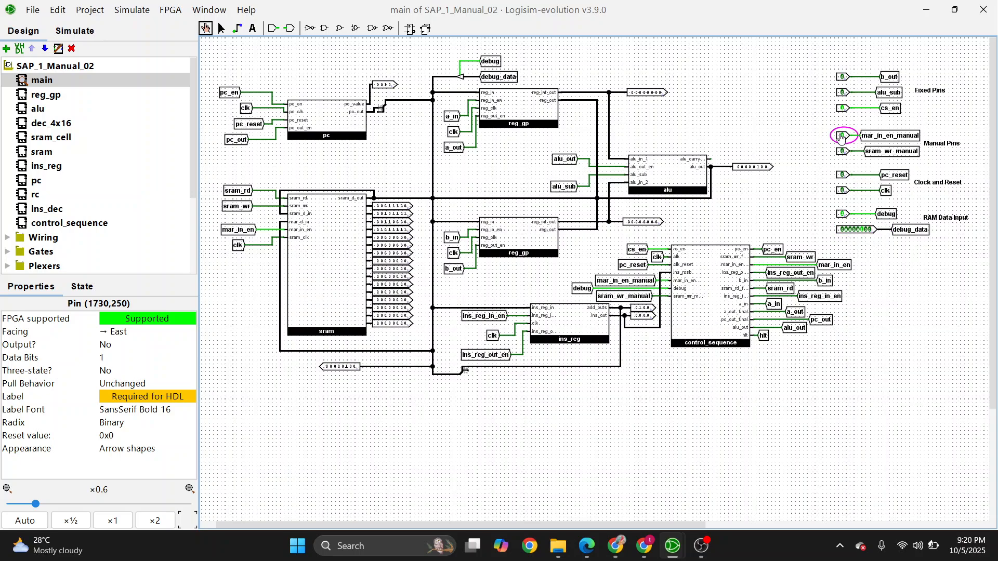
pyautogui.click(842, 191)
pyautogui.click(842, 190)
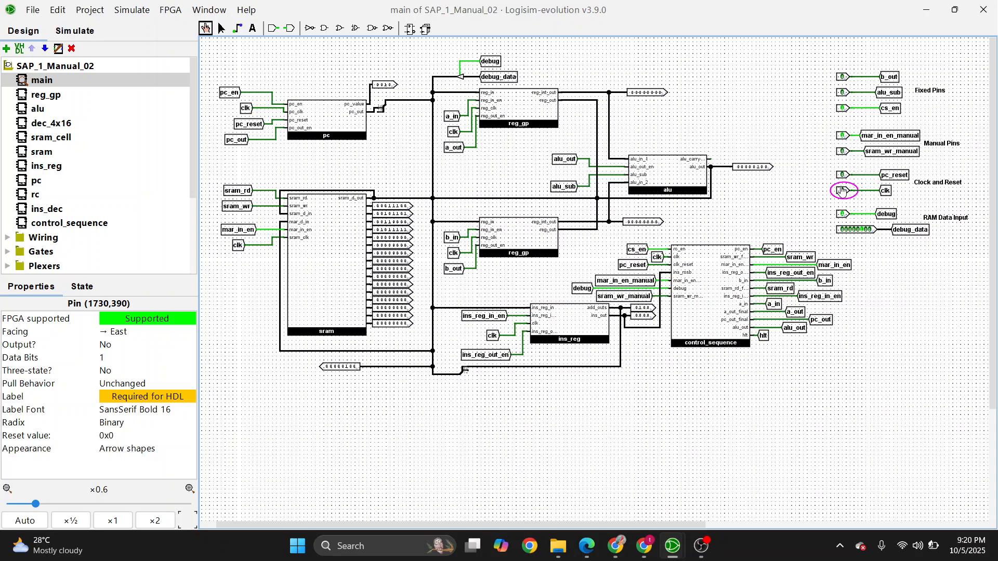
pyautogui.click(843, 135)
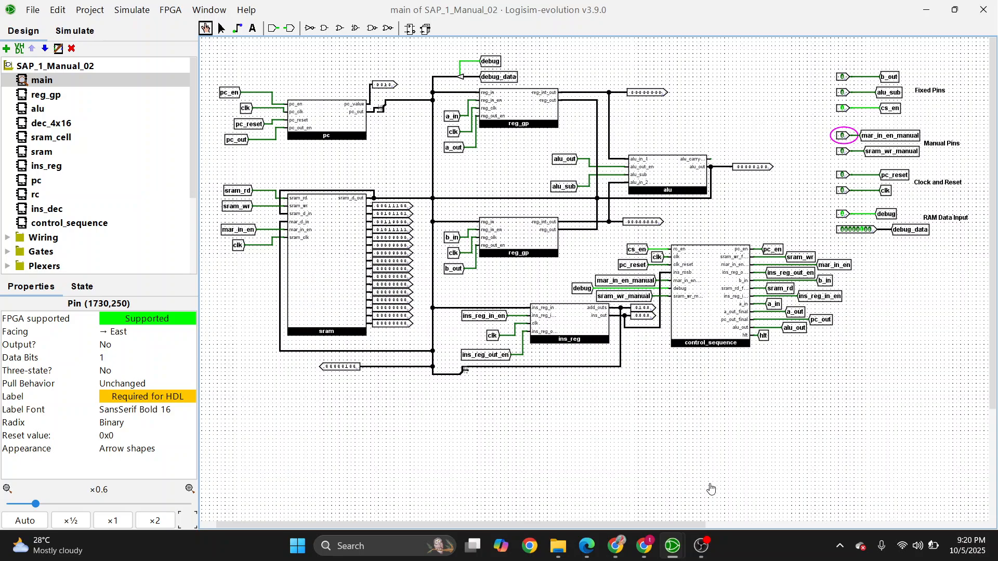
# Set the debug_data input to 11110000, the HLT instruction code.
pyautogui.moveTo(612, 548)
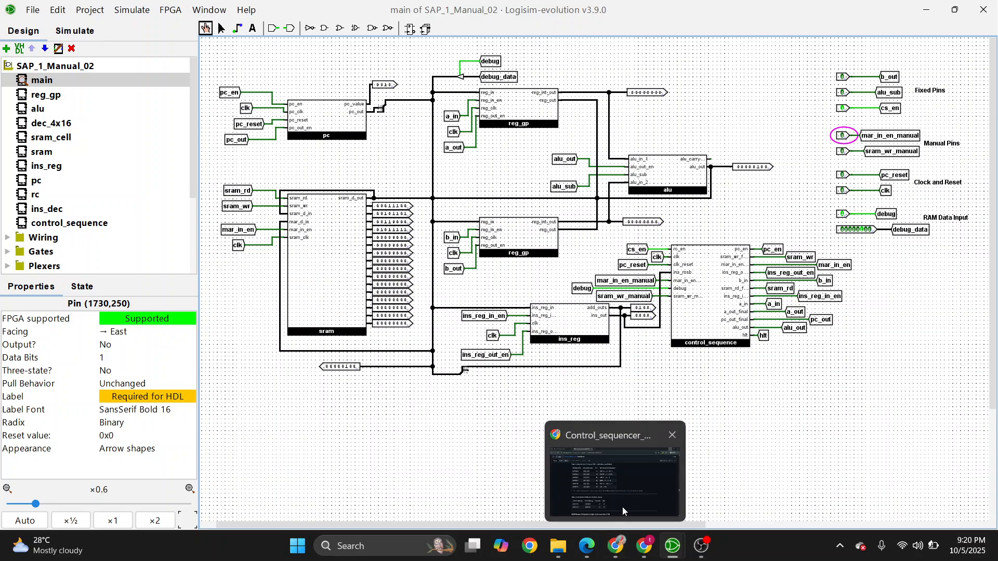
pyautogui.moveTo(622, 507)
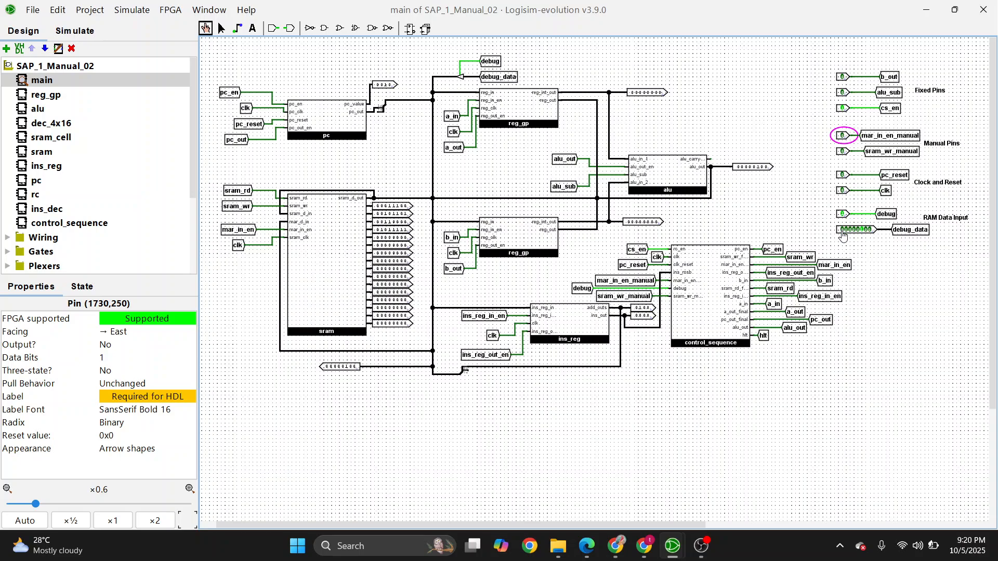
pyautogui.click(844, 230)
pyautogui.click(848, 230)
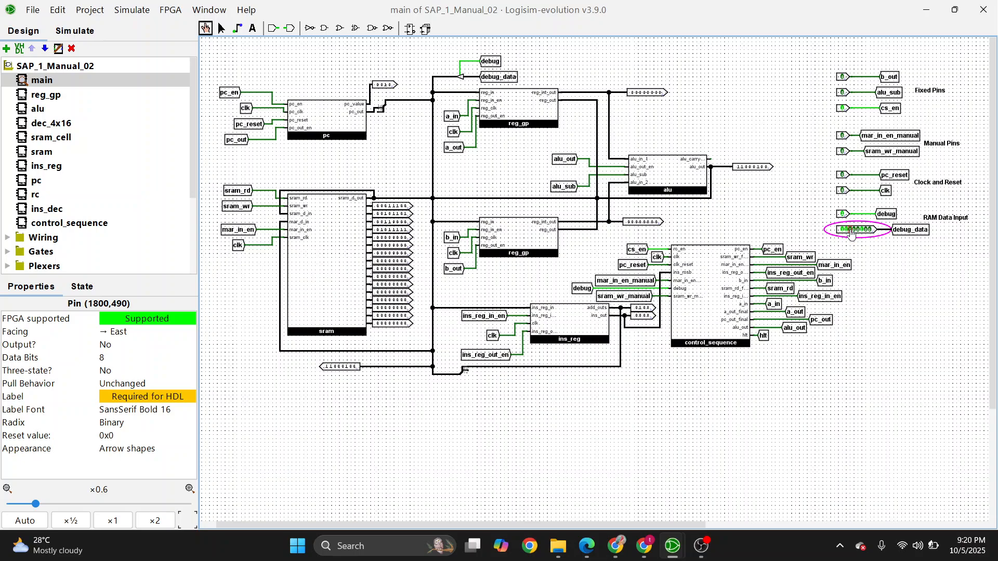
pyautogui.click(855, 230)
pyautogui.click(859, 230)
# Write the HLT code into RAM address 4 with sram_wr_manual and a clk pulse, inspect the fifth RAM output, and disable writing.
pyautogui.click(842, 155)
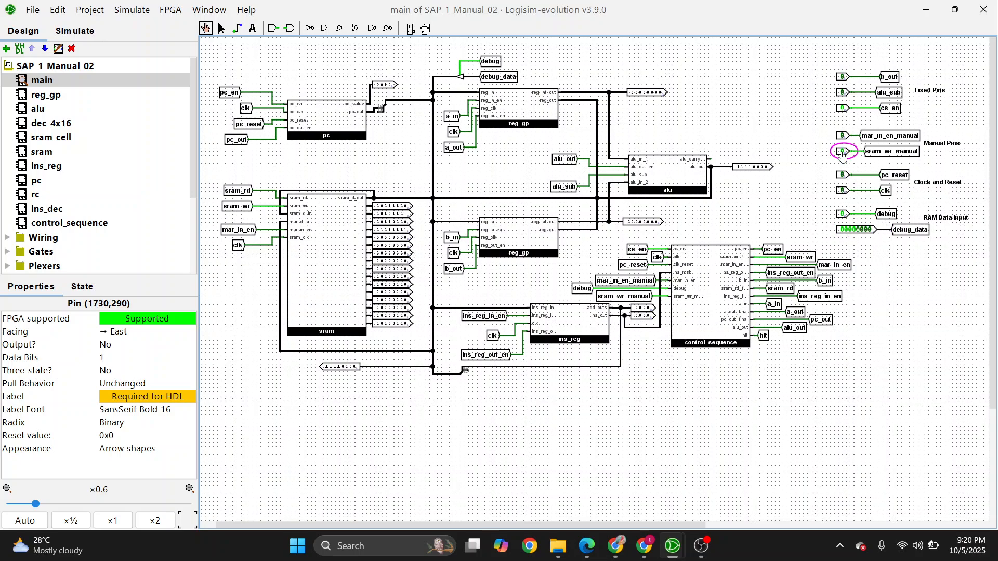
pyautogui.click(842, 192)
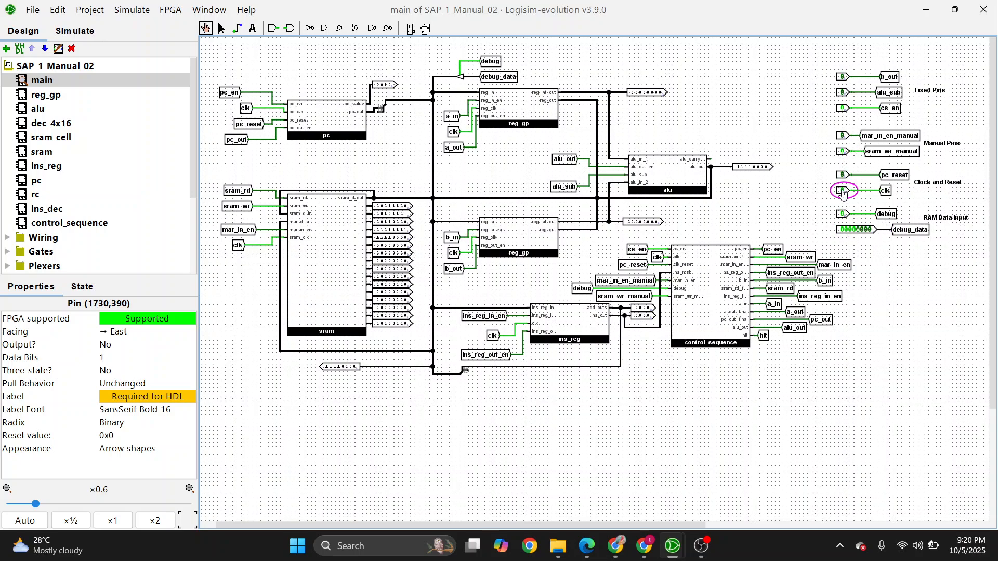
pyautogui.click(842, 192)
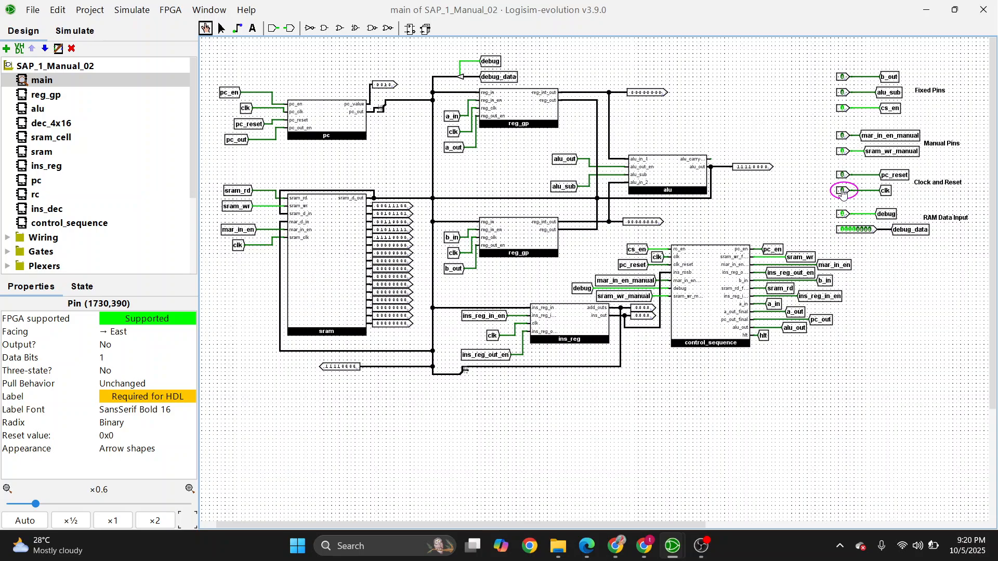
pyautogui.click(403, 239)
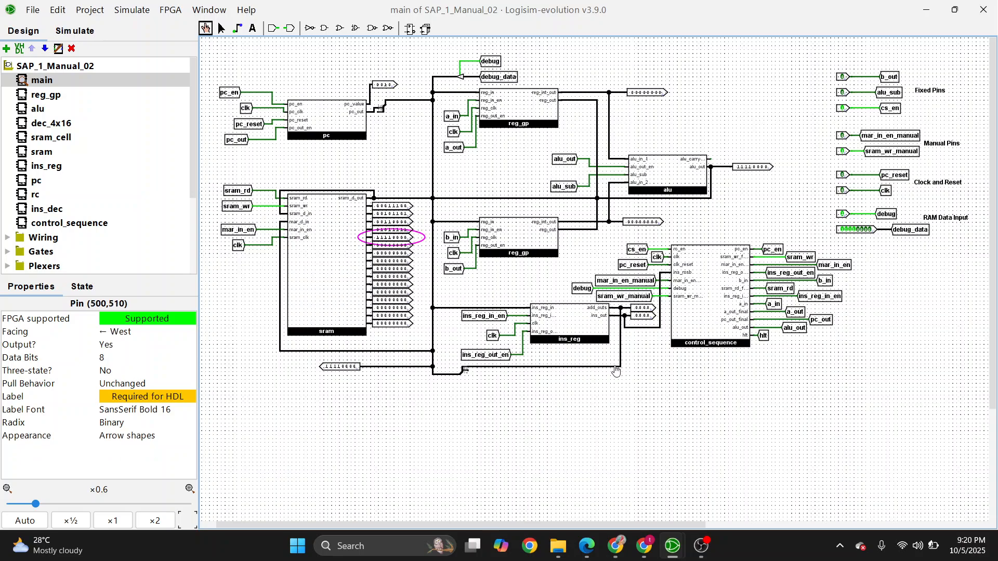
pyautogui.click(842, 151)
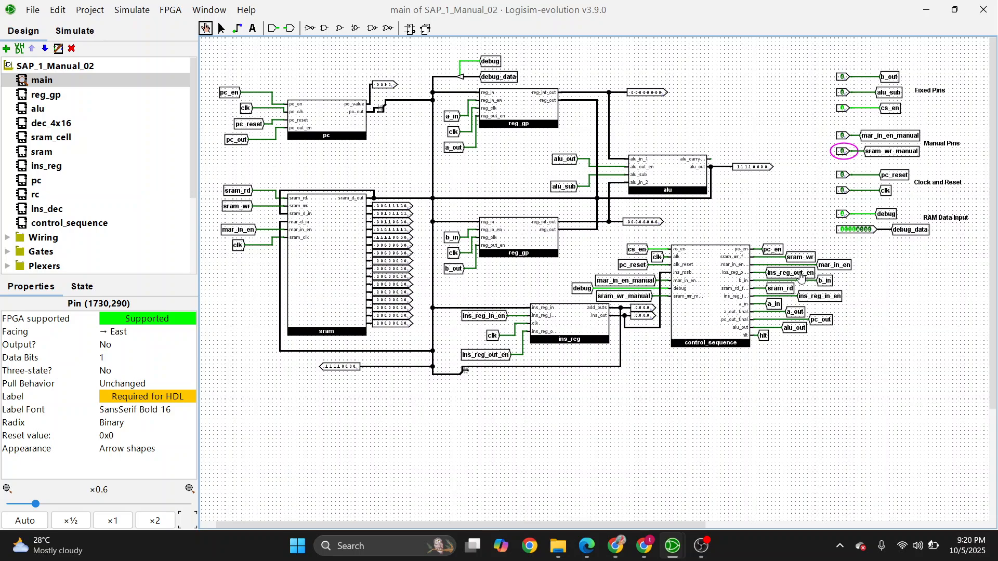
# Set debug_data to 00001100 and latch it as the RAM address with mar_in_en_manual and a clk pulse, then disable mar_in_en_manual.
pyautogui.click(846, 230)
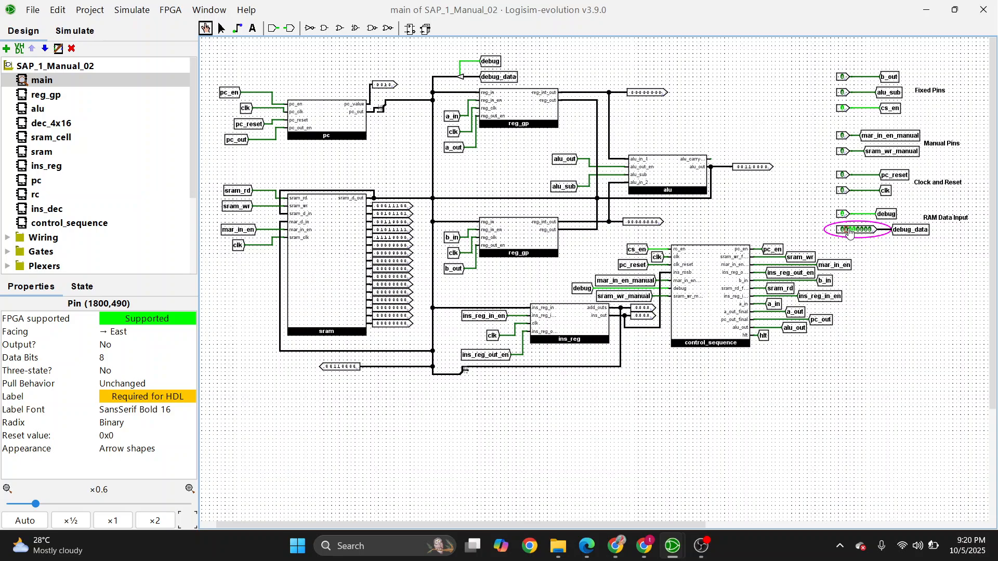
pyautogui.click(850, 230)
pyautogui.click(845, 137)
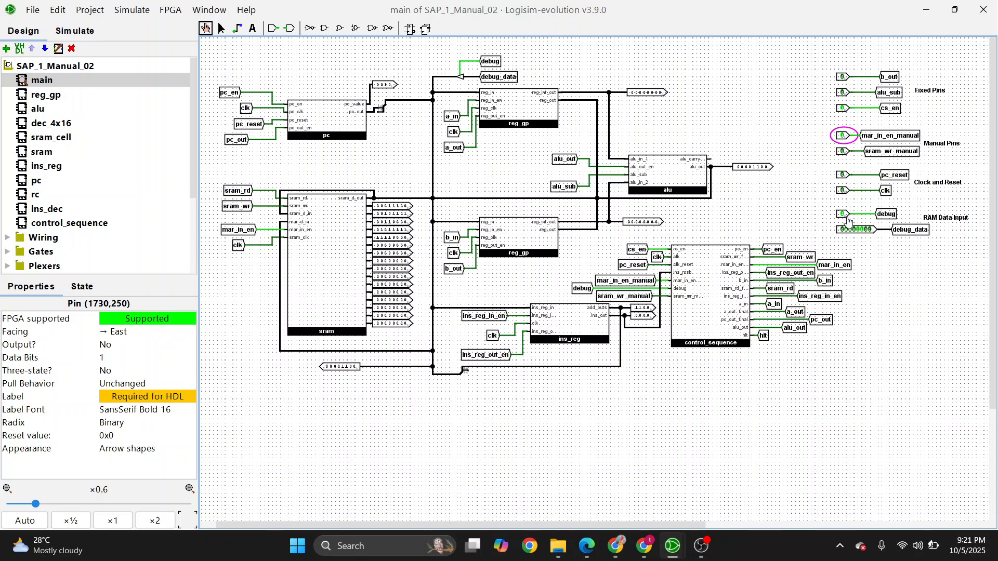
pyautogui.click(844, 193)
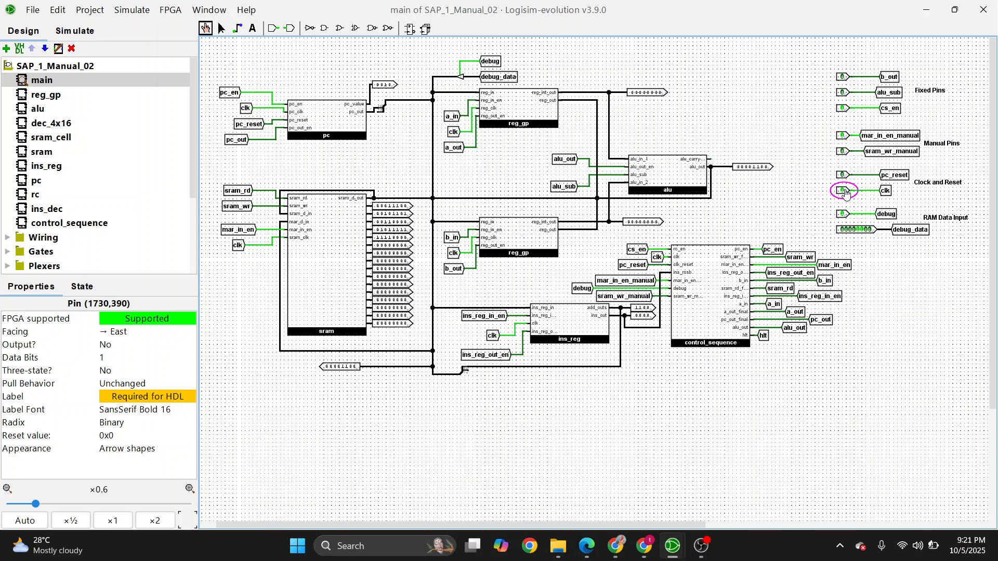
pyautogui.click(844, 193)
pyautogui.click(842, 139)
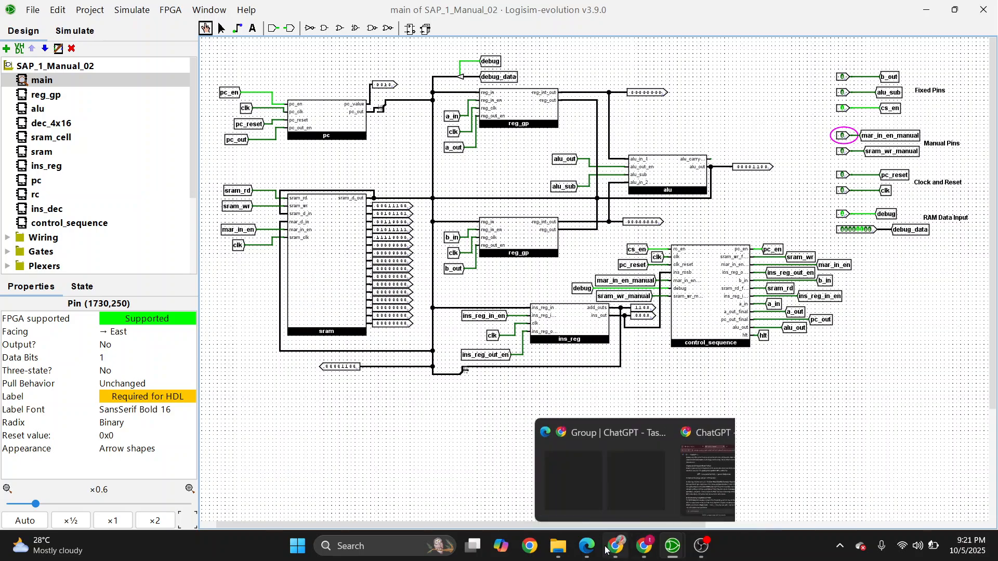
# Check the first data value in the README's Table 2 in Chrome, return to Logisim-evolution, and set debug_data to 00110011.
pyautogui.moveTo(596, 550)
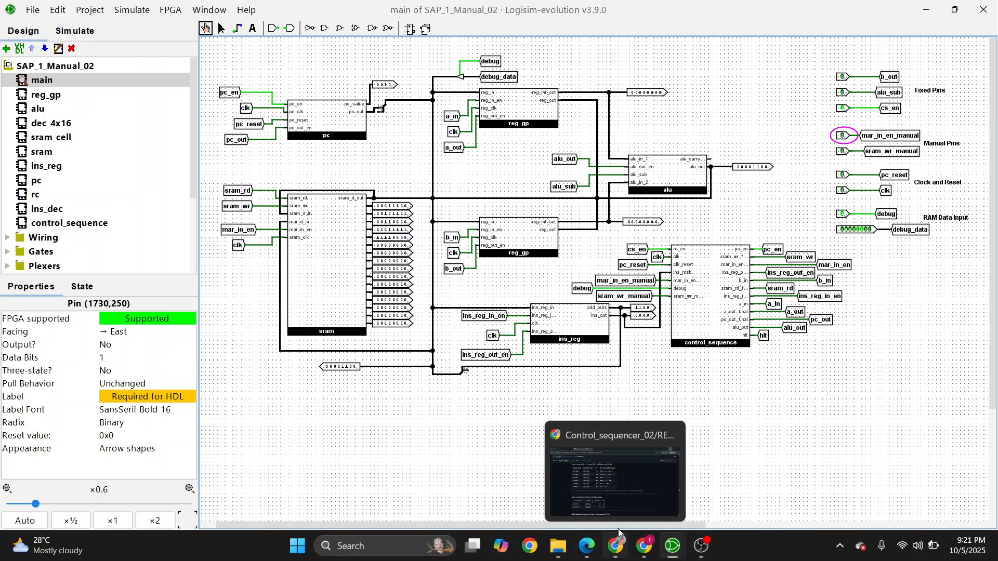
pyautogui.click(629, 501)
pyautogui.scroll(-1, 550, 453)
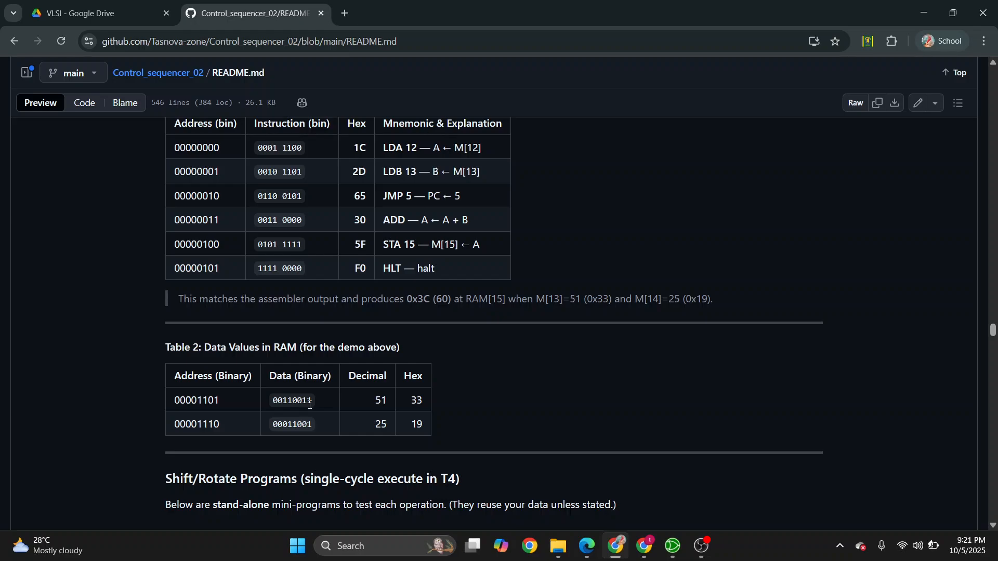
pyautogui.click(926, 12)
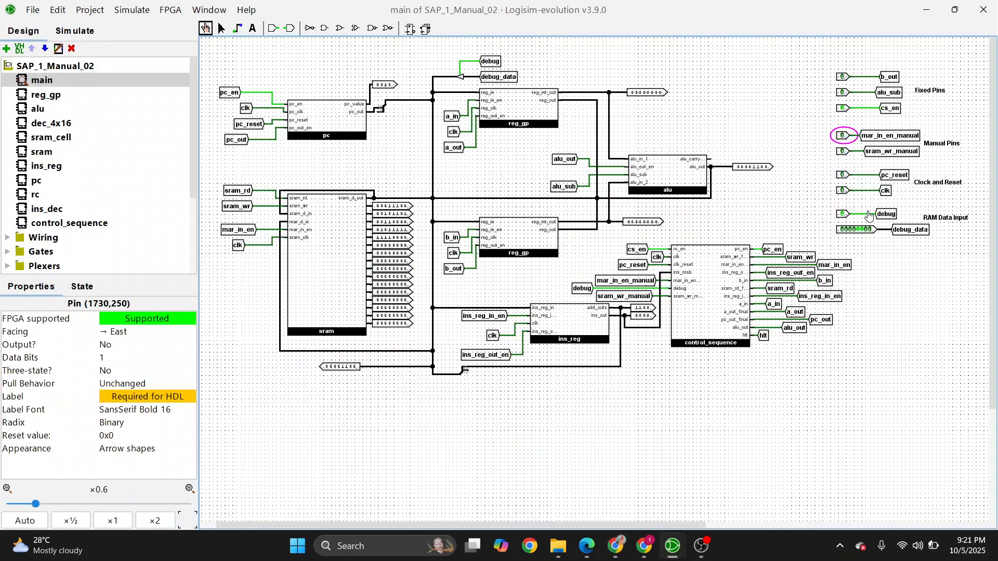
pyautogui.click(850, 231)
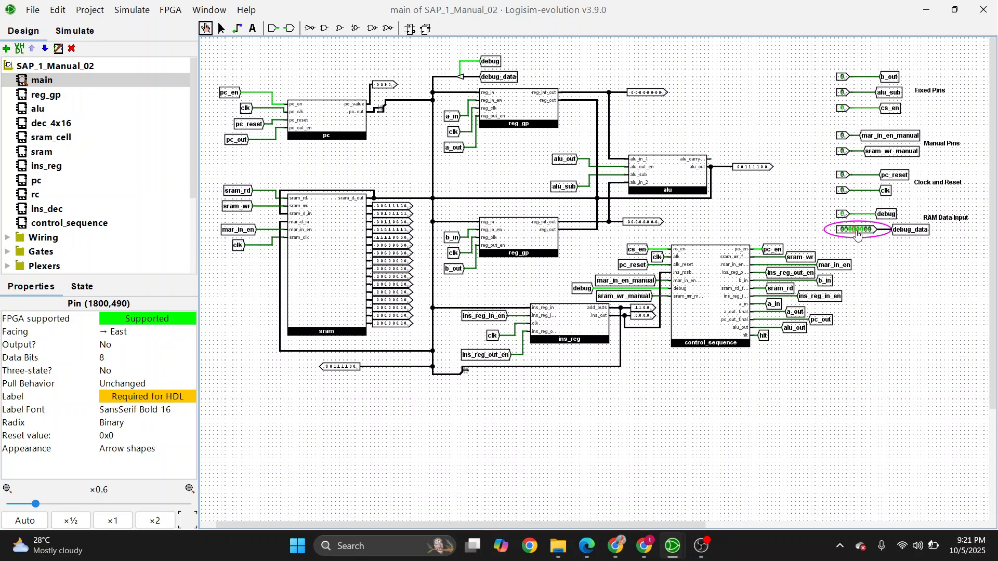
pyautogui.click(860, 231)
pyautogui.click(862, 231)
# Write the data value into RAM address 12 with sram_wr_manual and a clk pulse, disable writing, and inspect the RAM output for address 12.
pyautogui.click(842, 152)
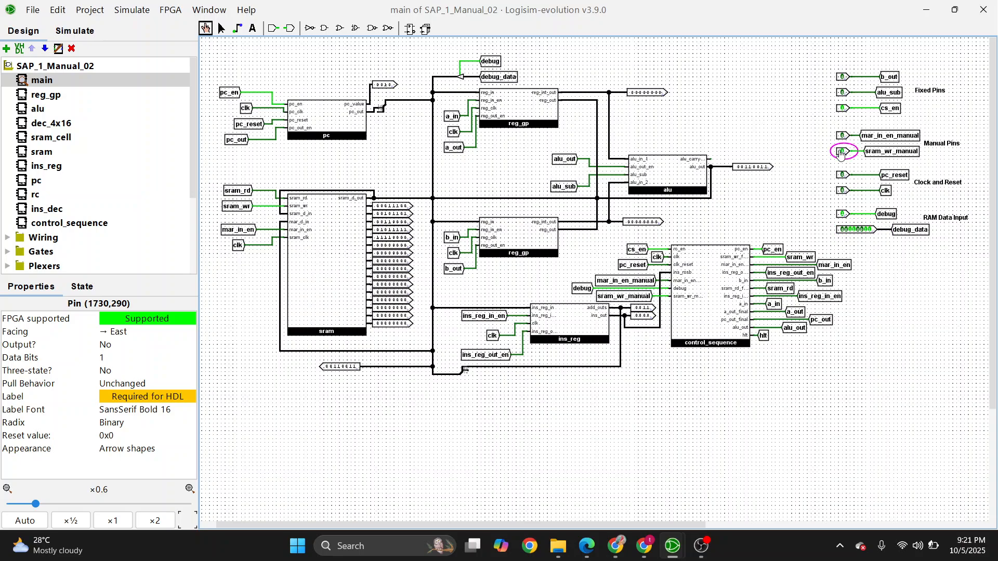
pyautogui.click(842, 192)
pyautogui.click(842, 193)
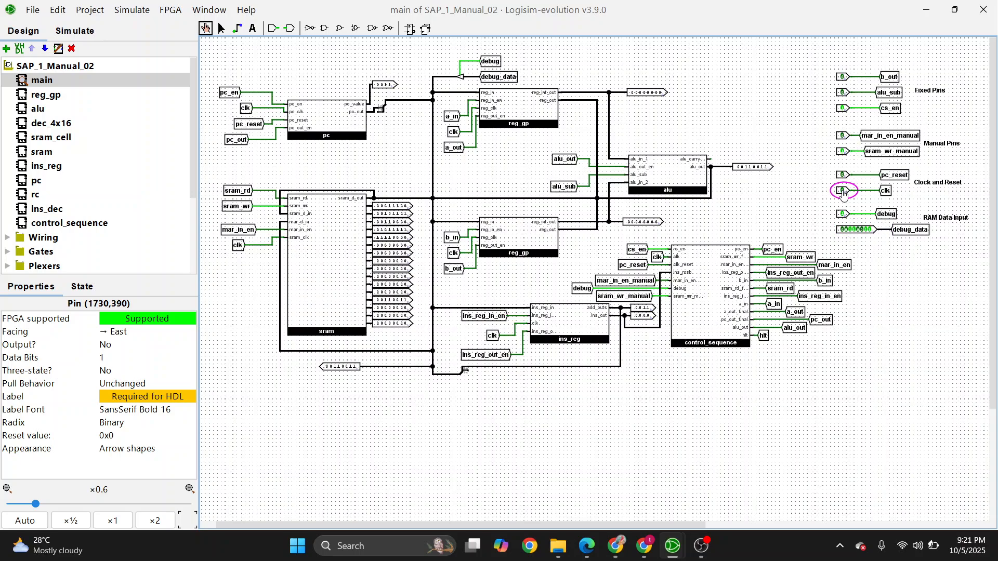
pyautogui.click(842, 151)
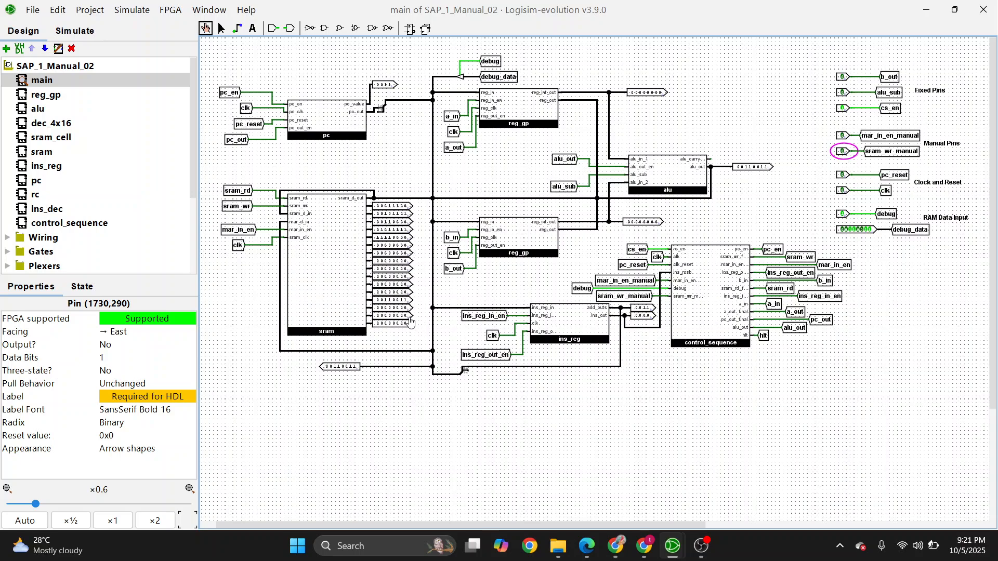
pyautogui.click(404, 301)
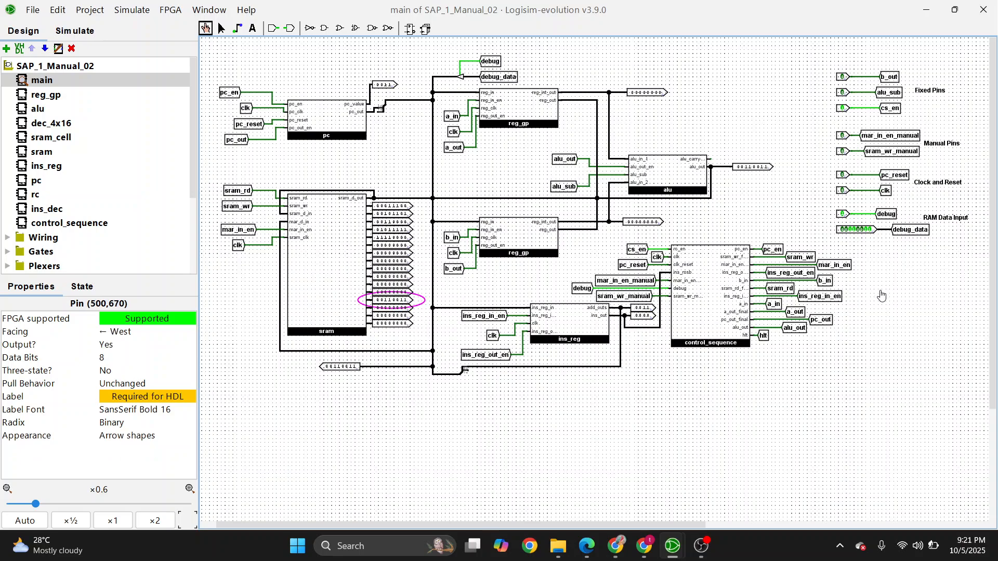
# Set debug_data to 00001101 and latch it as the RAM address with mar_in_en_manual and a clk pulse, then disable mar_in_en_manual.
pyautogui.click(851, 234)
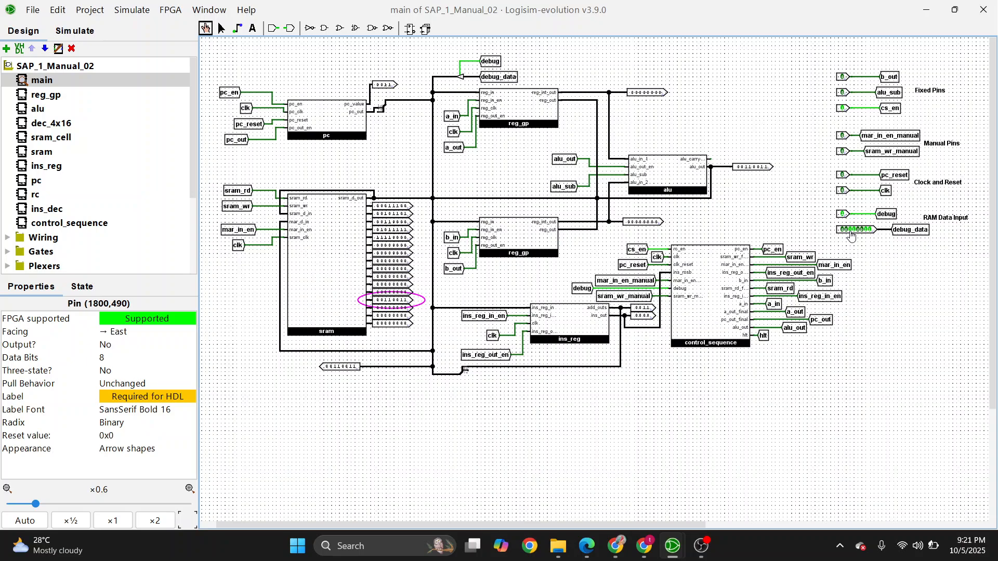
pyautogui.click(852, 232)
pyautogui.click(853, 232)
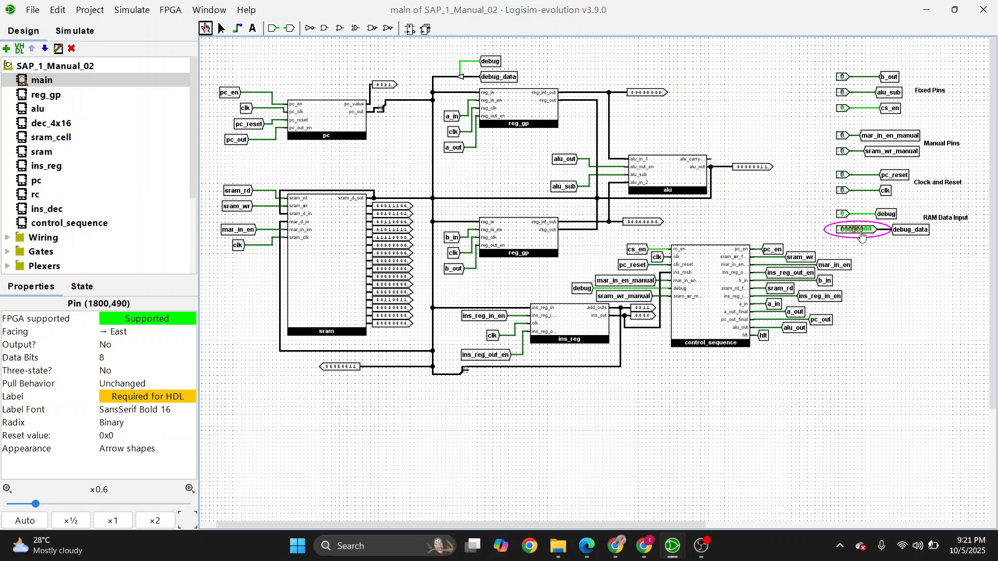
pyautogui.click(859, 232)
pyautogui.click(865, 232)
pyautogui.click(845, 135)
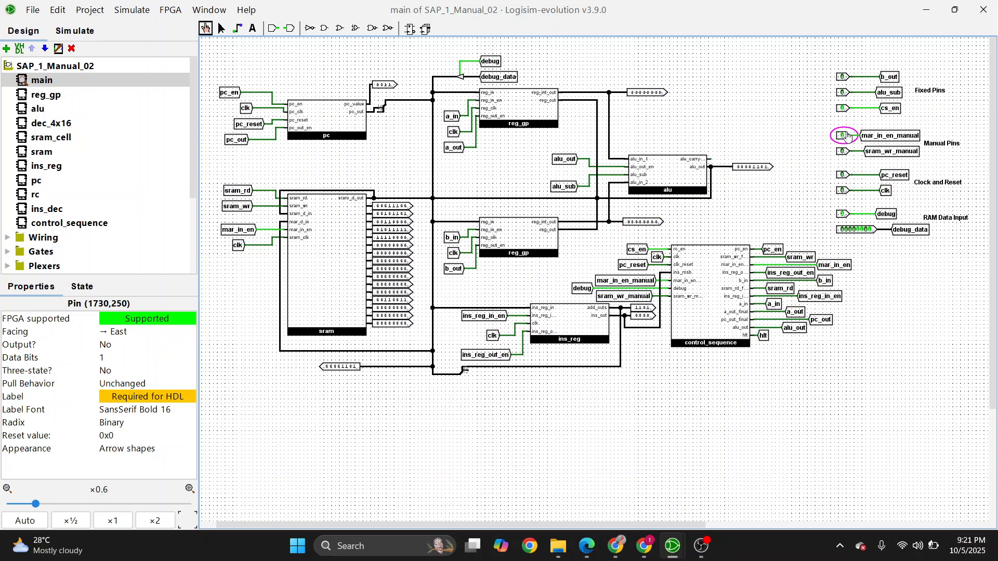
pyautogui.click(843, 191)
pyautogui.click(843, 191)
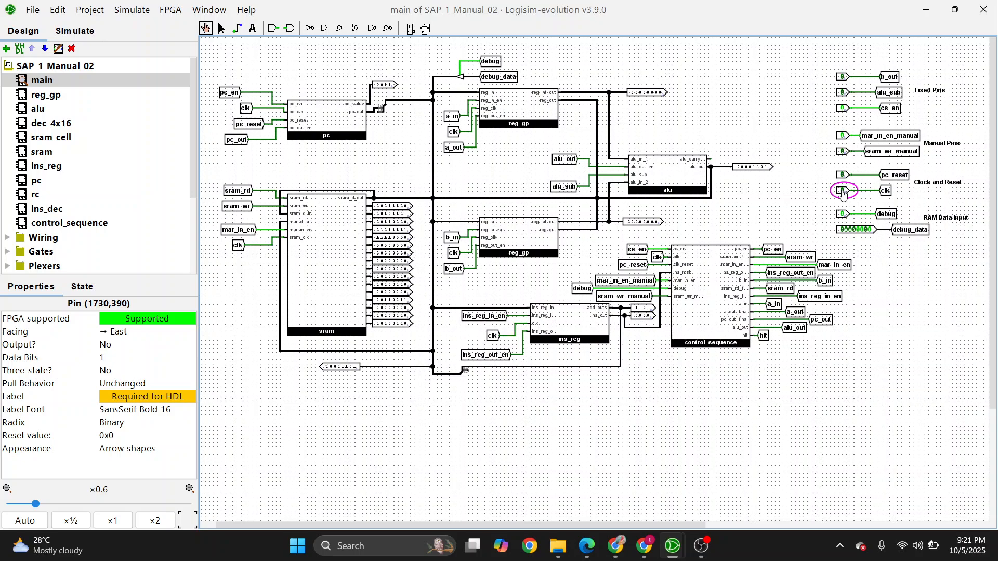
pyautogui.click(845, 136)
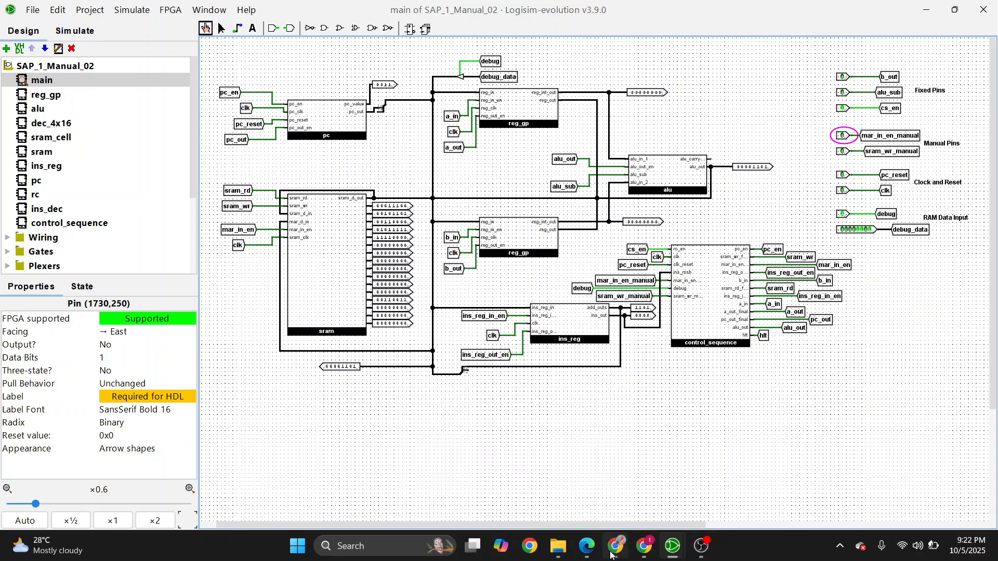
# Check the second data value in the README's Table 2 in Chrome, return to Logisim-evolution, and set debug_data to 00011001.
pyautogui.moveTo(616, 546)
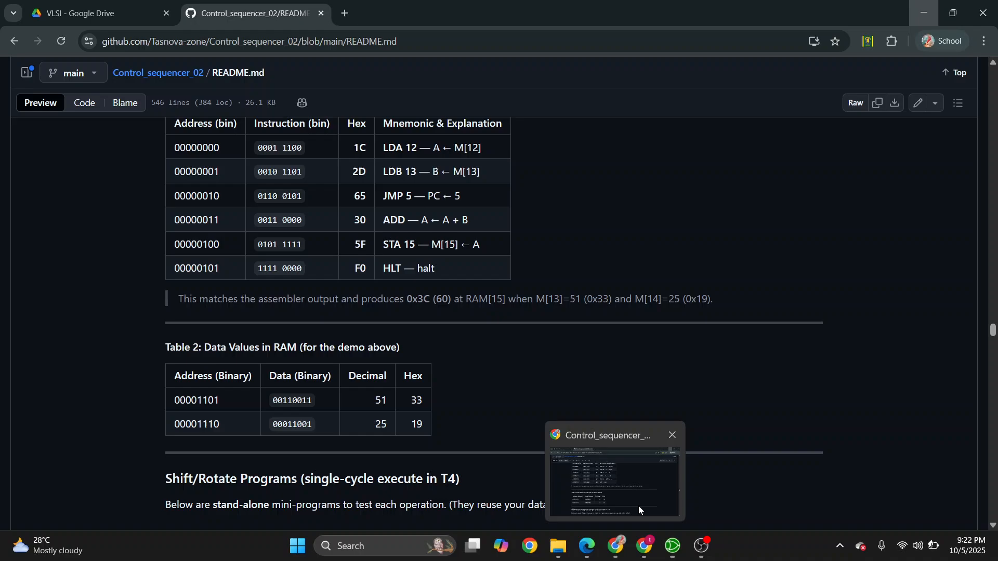
pyautogui.click(638, 506)
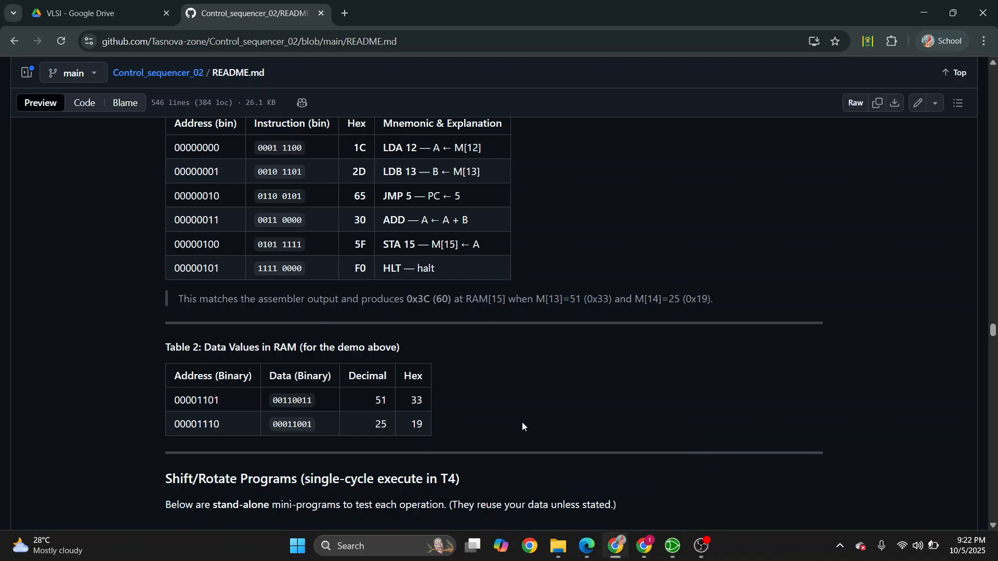
pyautogui.scroll(-1, 522, 422)
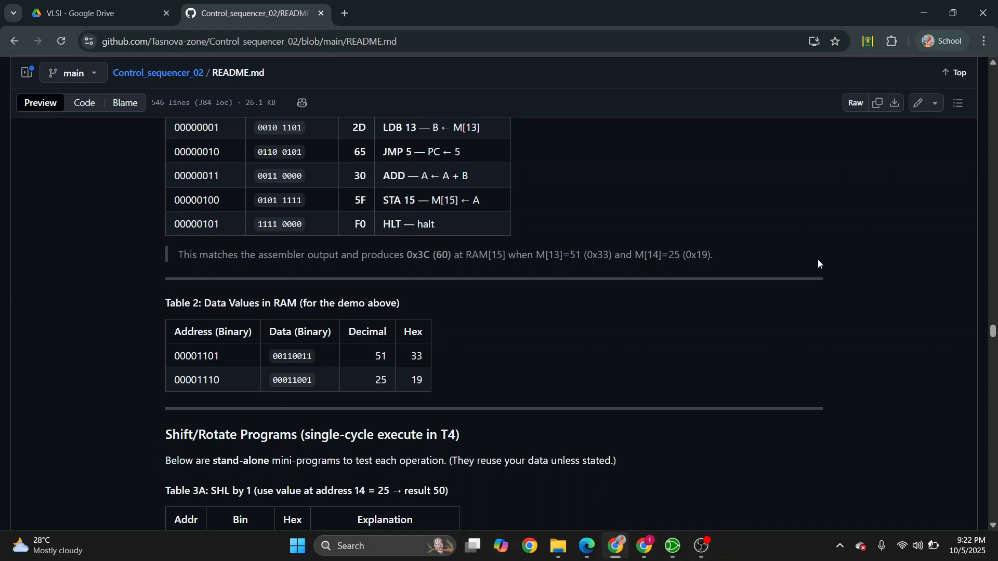
pyautogui.click(923, 7)
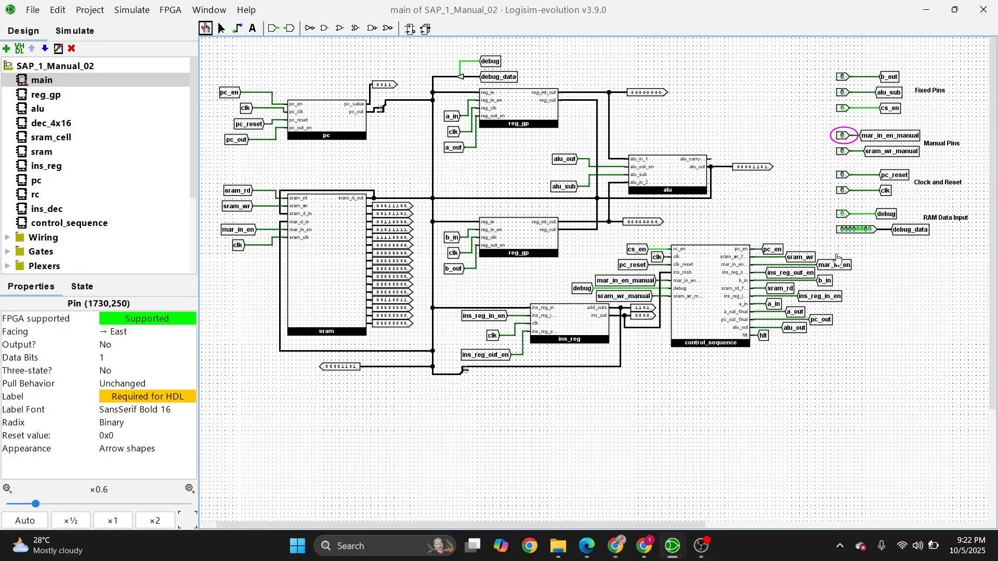
pyautogui.click(854, 234)
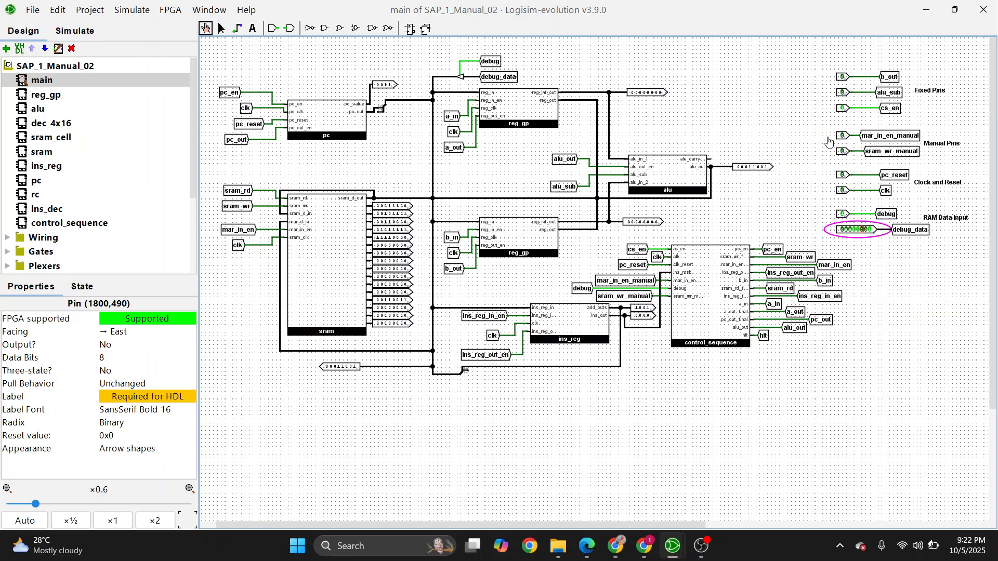
# Write the data value into RAM address 13 with sram_wr_manual and a clk pulse, and disable writing.
pyautogui.click(843, 153)
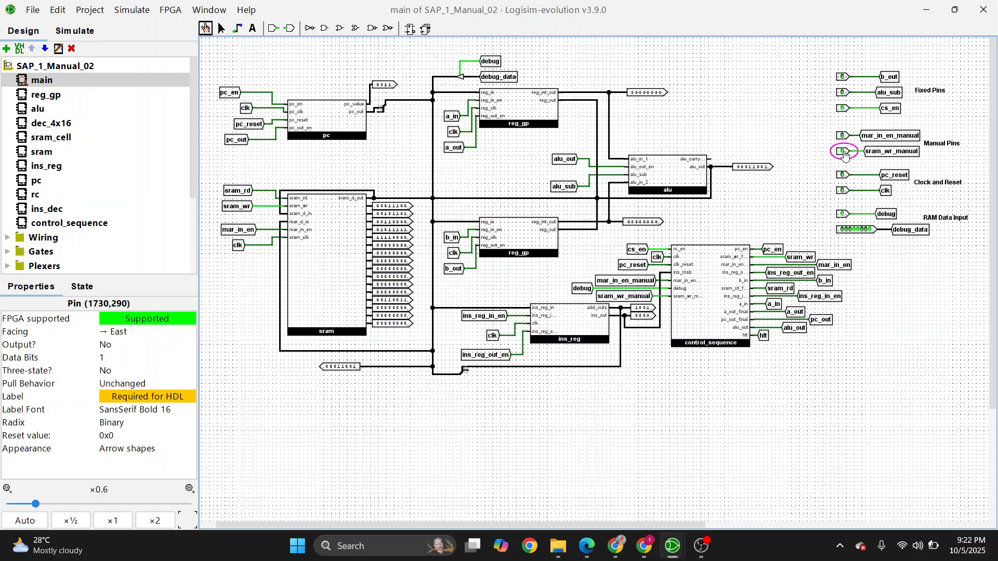
pyautogui.click(844, 191)
pyautogui.click(844, 192)
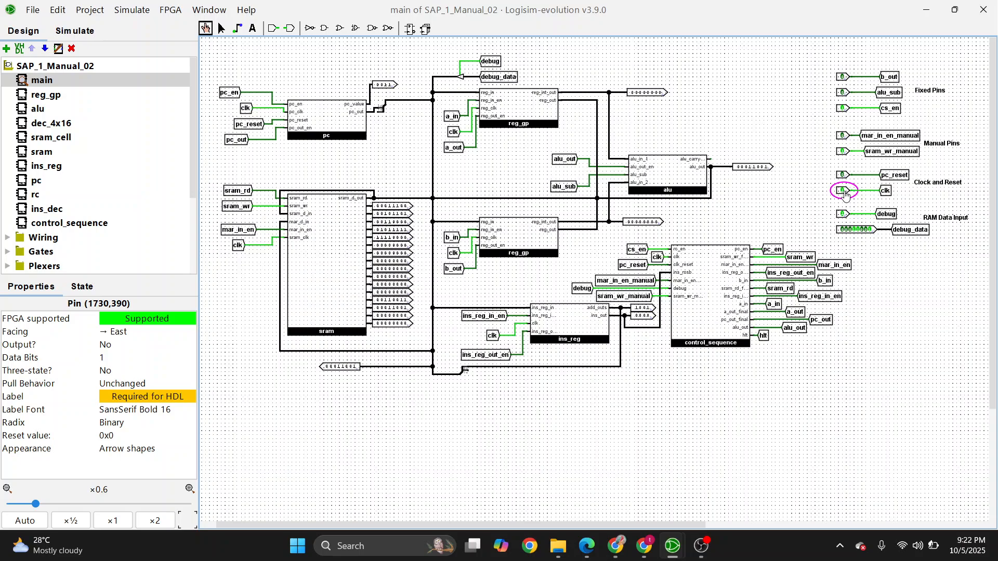
pyautogui.click(844, 193)
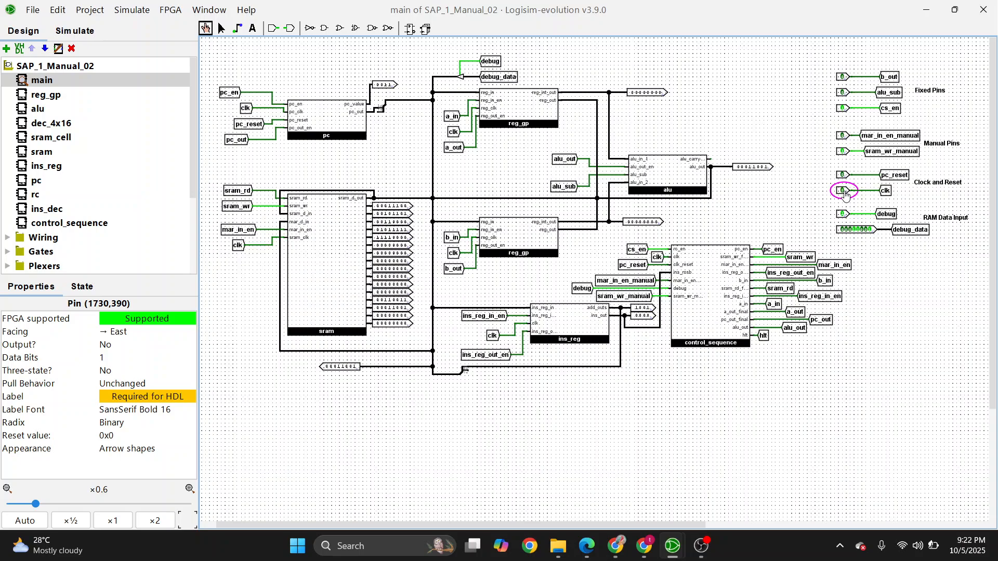
pyautogui.click(846, 153)
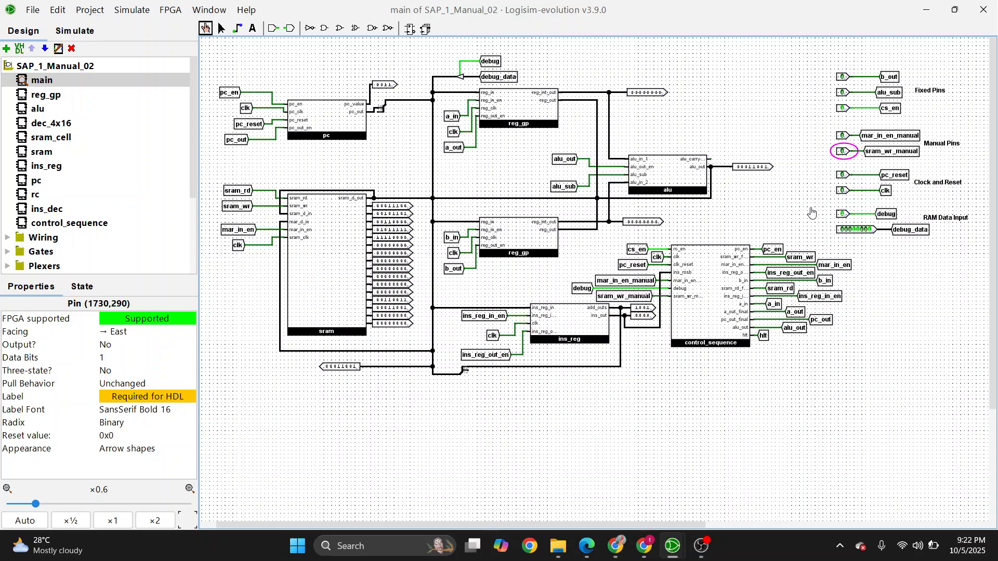
# Turn off debug mode, view the rc ring counter circuit, and return to the main circuit.
pyautogui.click(841, 215)
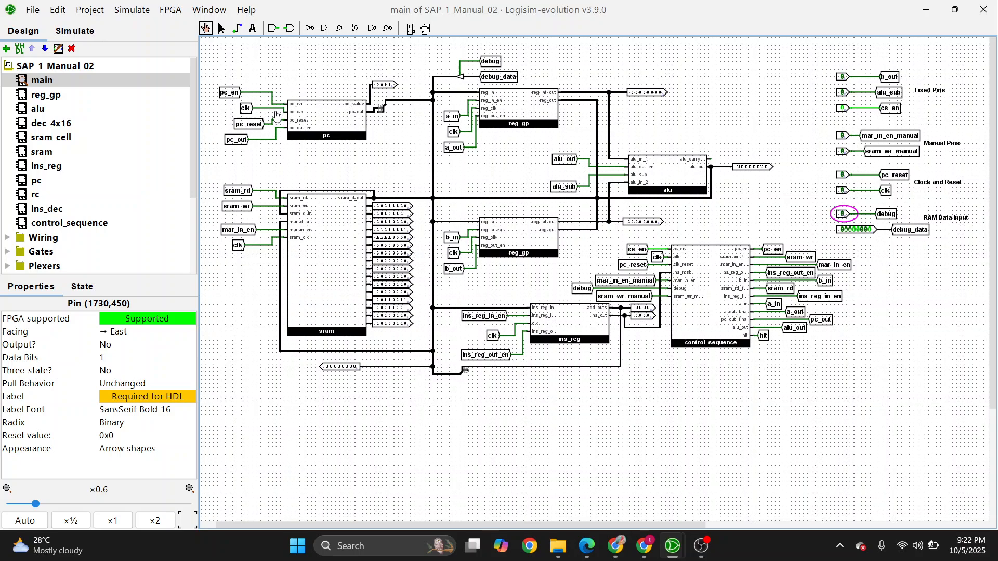
pyautogui.doubleClick(26, 194)
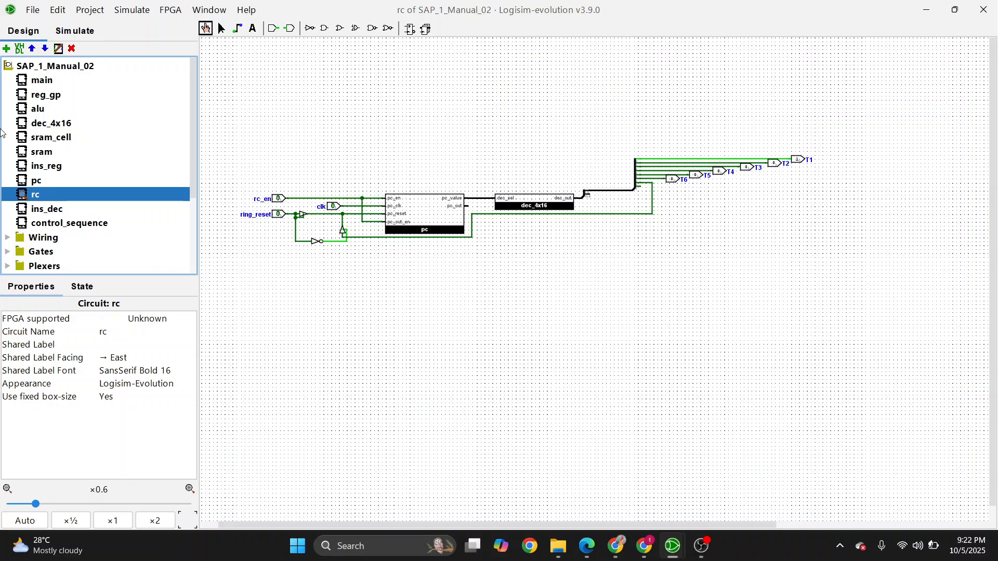
pyautogui.doubleClick(26, 82)
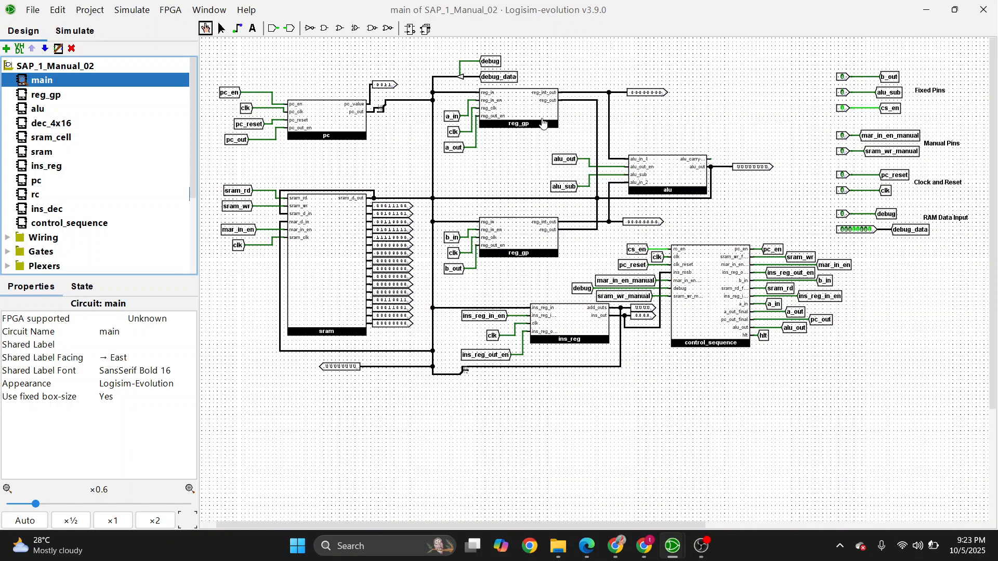
pyautogui.click(843, 191)
pyautogui.click(845, 193)
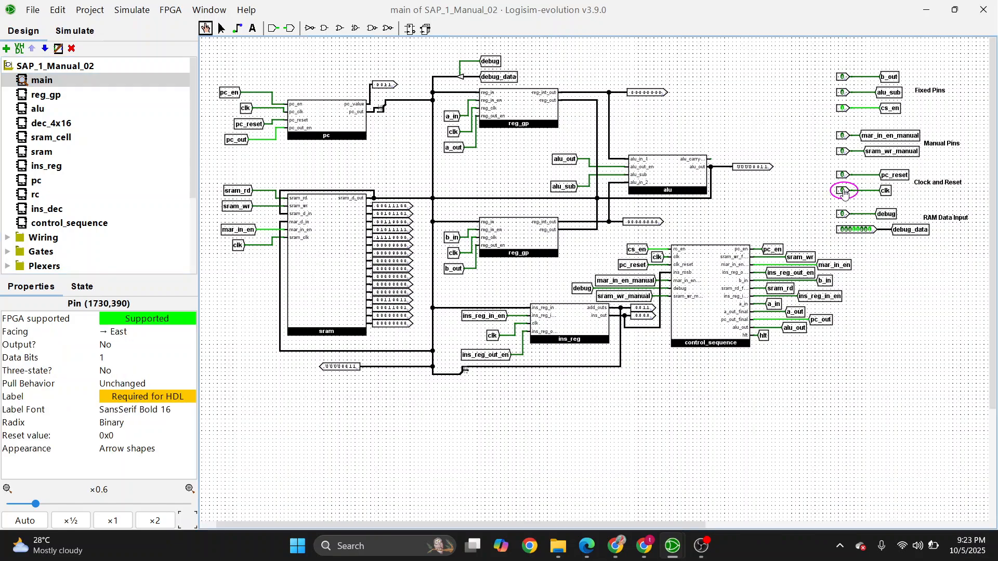
pyautogui.click(844, 192)
pyautogui.click(845, 192)
pyautogui.click(845, 192)
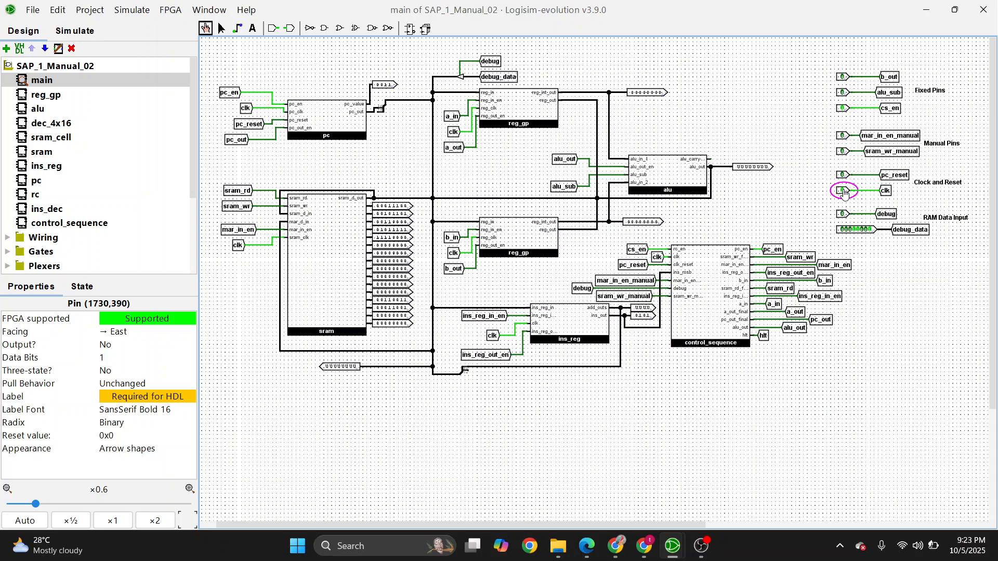
pyautogui.click(845, 193)
pyautogui.click(845, 192)
pyautogui.click(845, 193)
pyautogui.click(845, 193)
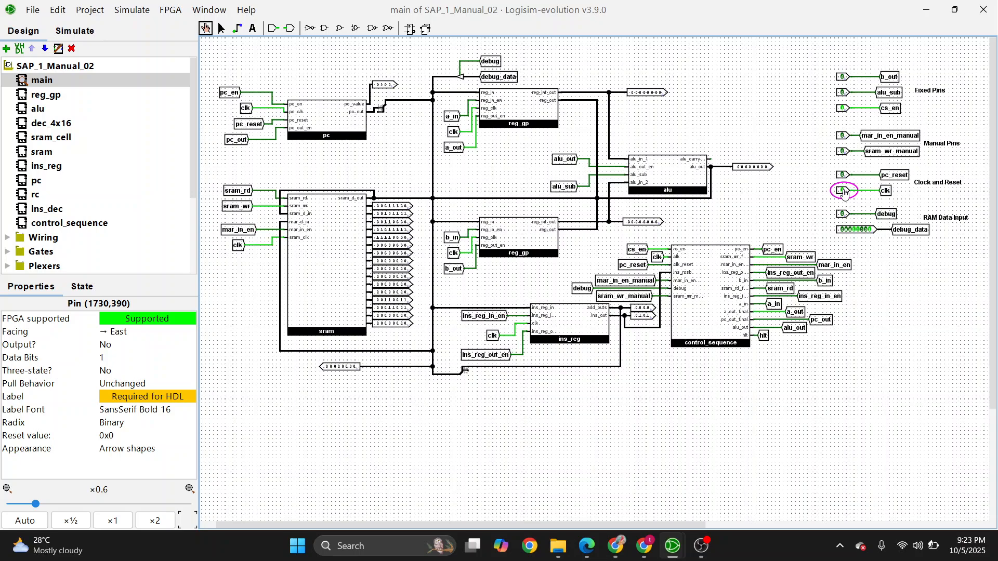
pyautogui.click(845, 193)
pyautogui.click(845, 192)
pyautogui.click(845, 192)
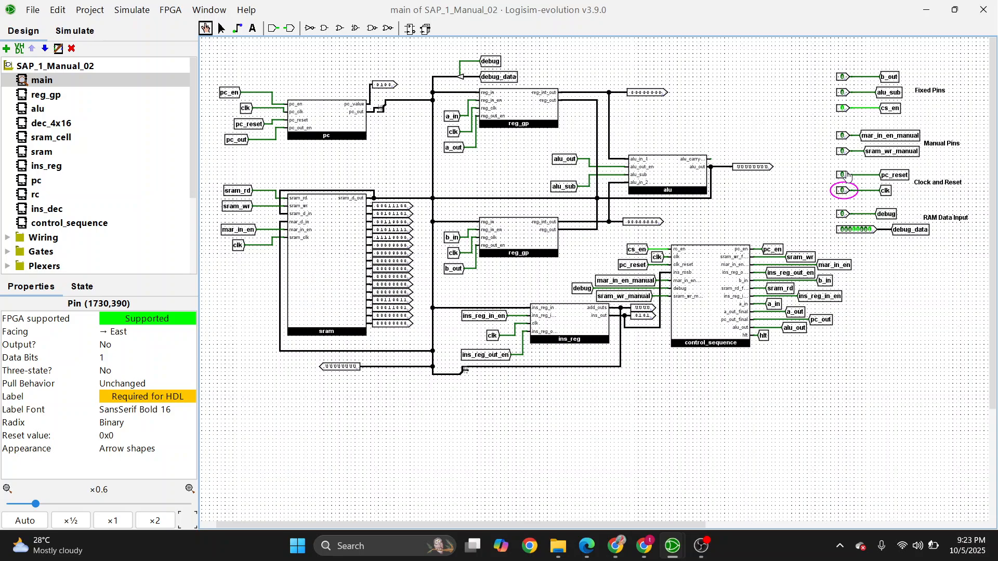
# Reset the program counter and the control sequence by pulsing pc_reset on and off.
pyautogui.click(845, 175)
pyautogui.click(846, 176)
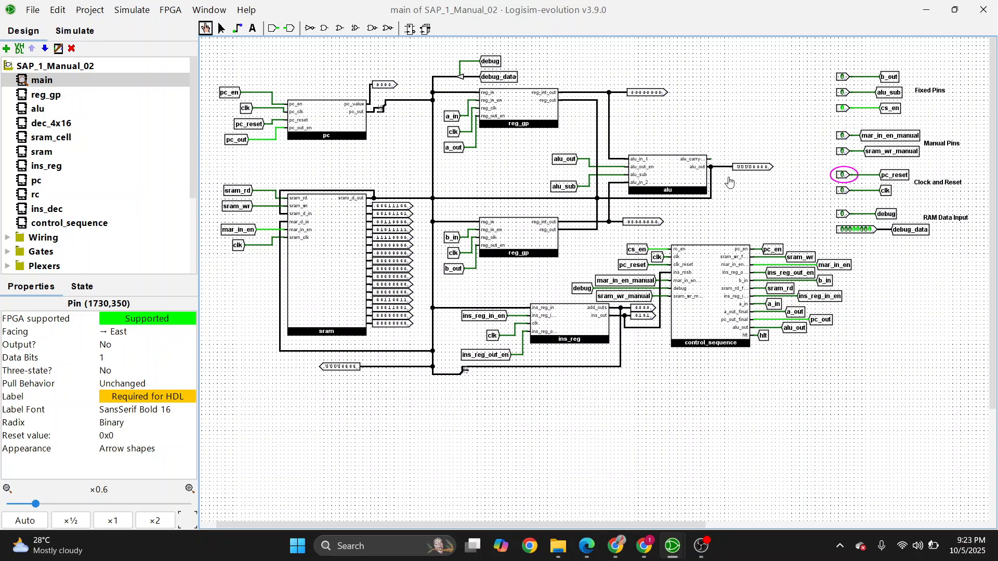
pyautogui.scroll(3, 632, 94)
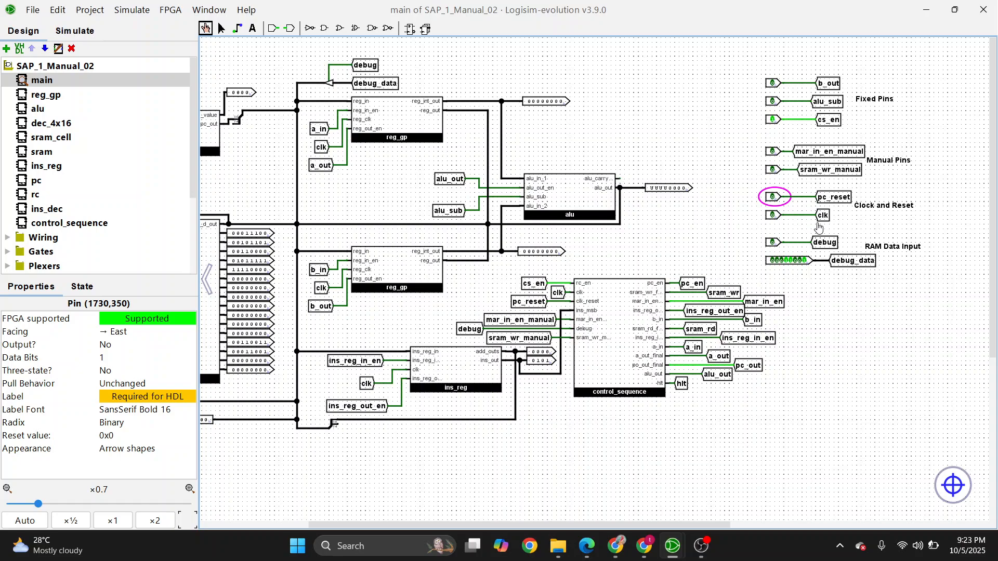
# Pulse clk through the LDA instruction to load the value at RAM address 12 into register A.
pyautogui.click(774, 216)
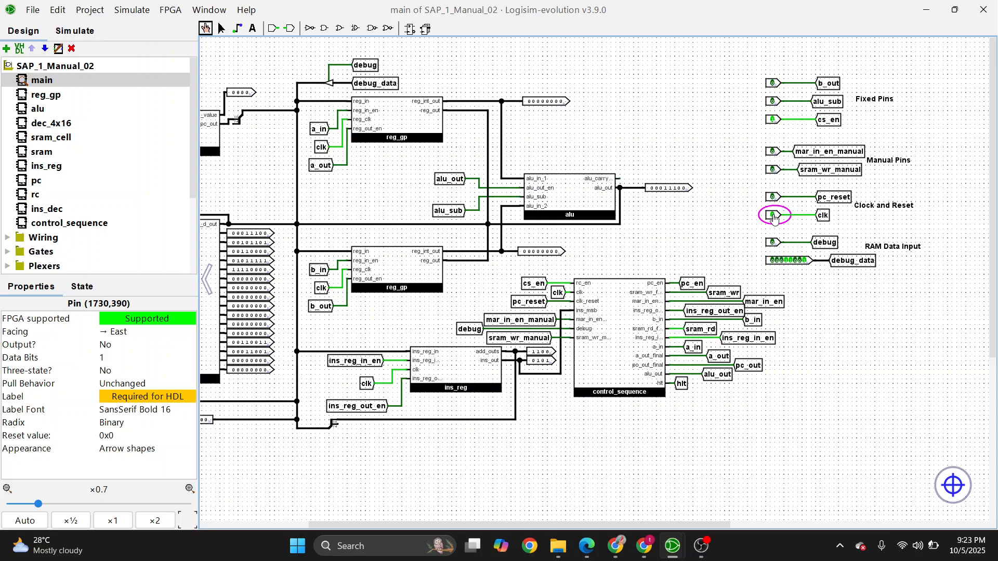
pyautogui.click(774, 216)
pyautogui.click(774, 217)
pyautogui.click(774, 216)
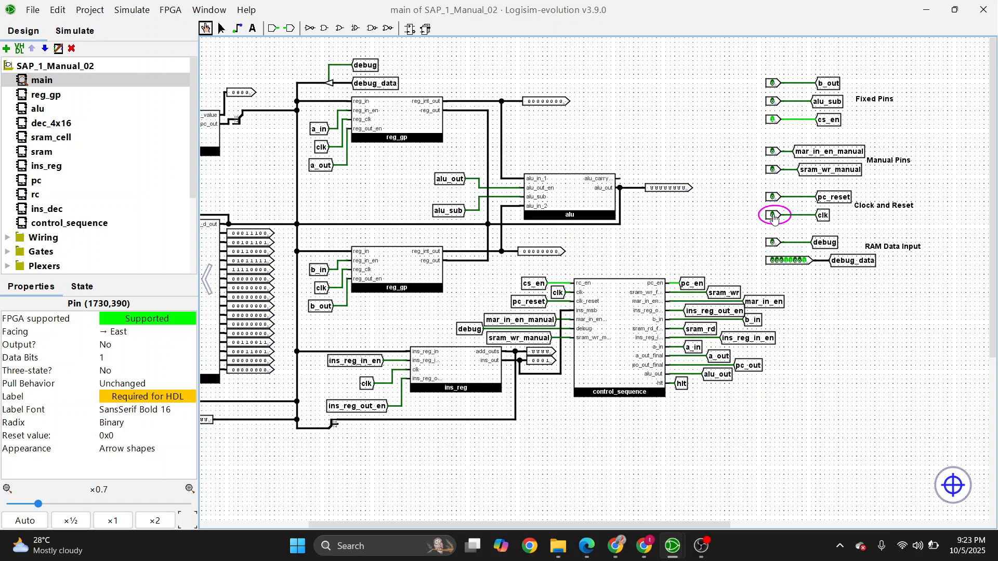
pyautogui.click(774, 216)
pyautogui.click(774, 217)
pyautogui.click(774, 217)
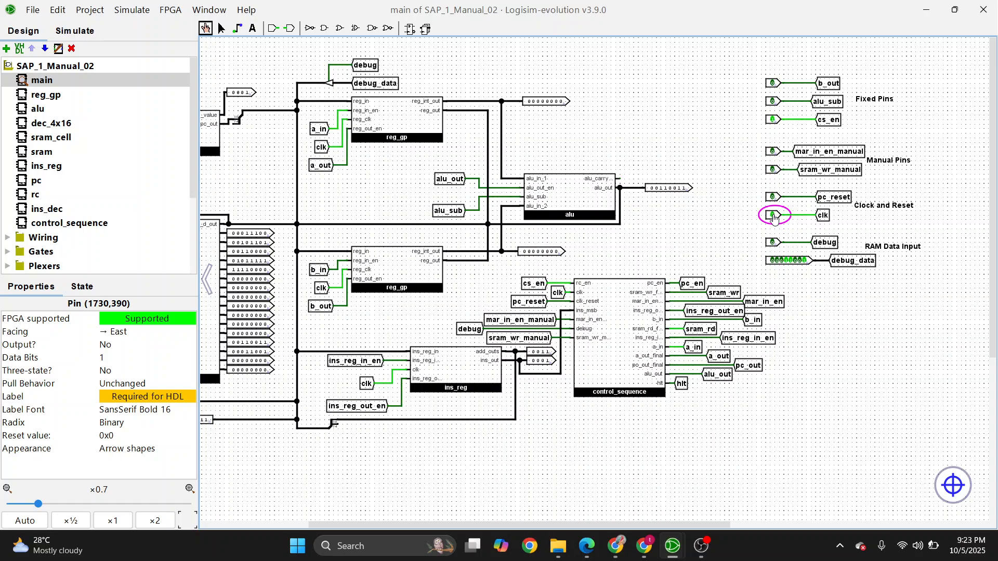
pyautogui.click(774, 216)
pyautogui.click(774, 217)
pyautogui.click(774, 216)
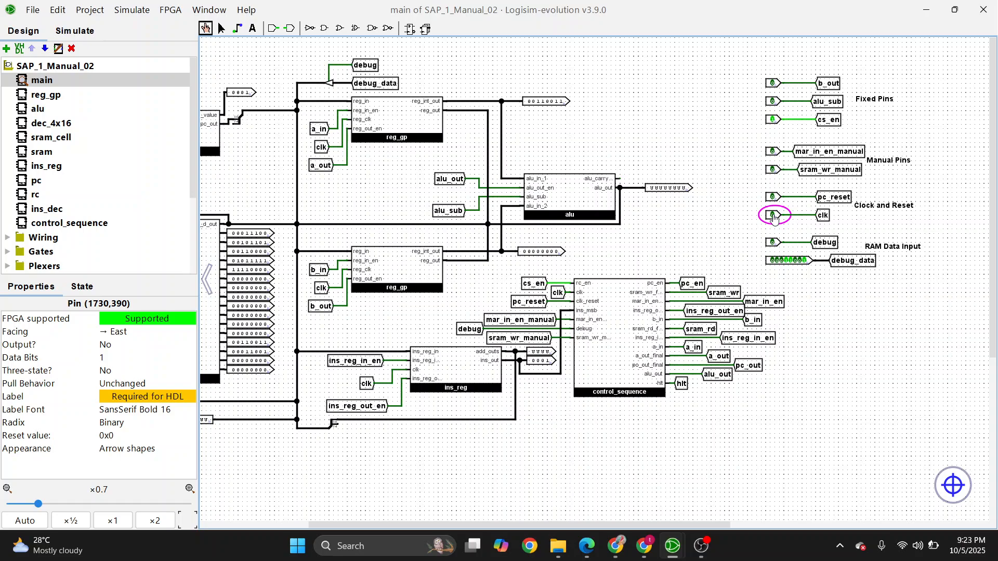
pyautogui.click(774, 216)
pyautogui.click(774, 216)
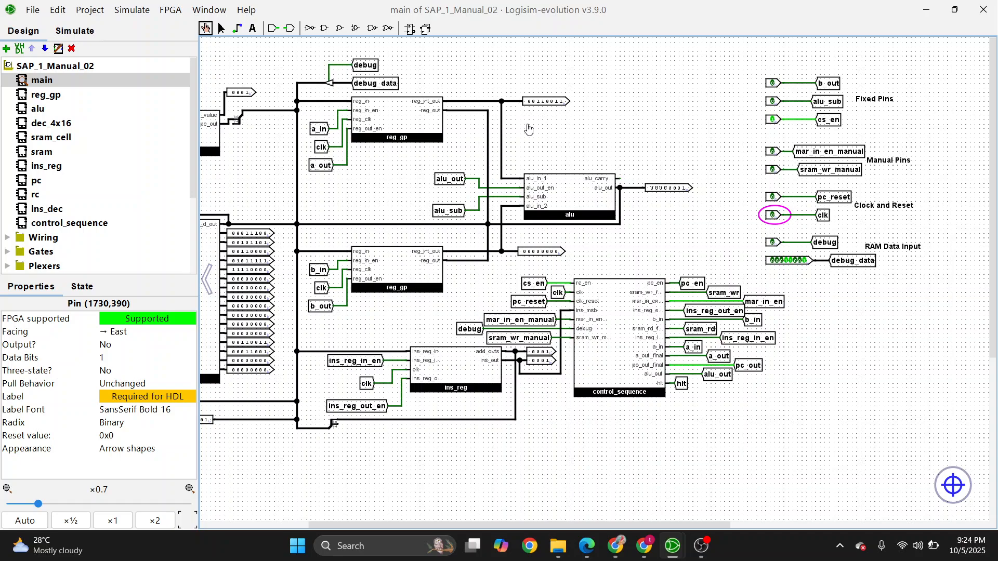
# Pulse clk through the LDB instruction to load the value at RAM address 13 into register B.
pyautogui.click(774, 216)
pyautogui.click(774, 218)
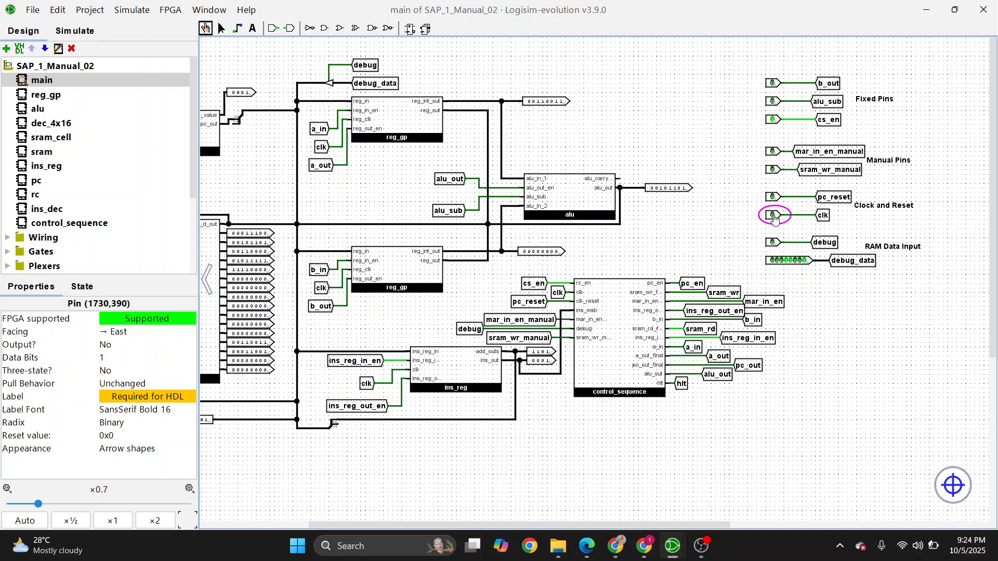
pyautogui.click(774, 217)
pyautogui.click(774, 216)
pyautogui.click(774, 217)
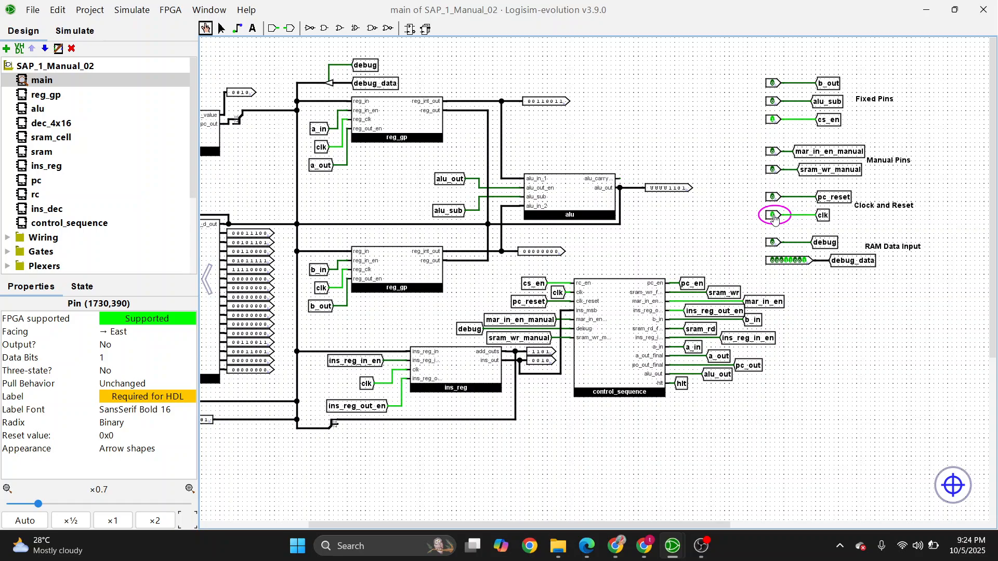
pyautogui.click(774, 217)
pyautogui.click(774, 216)
pyautogui.click(774, 217)
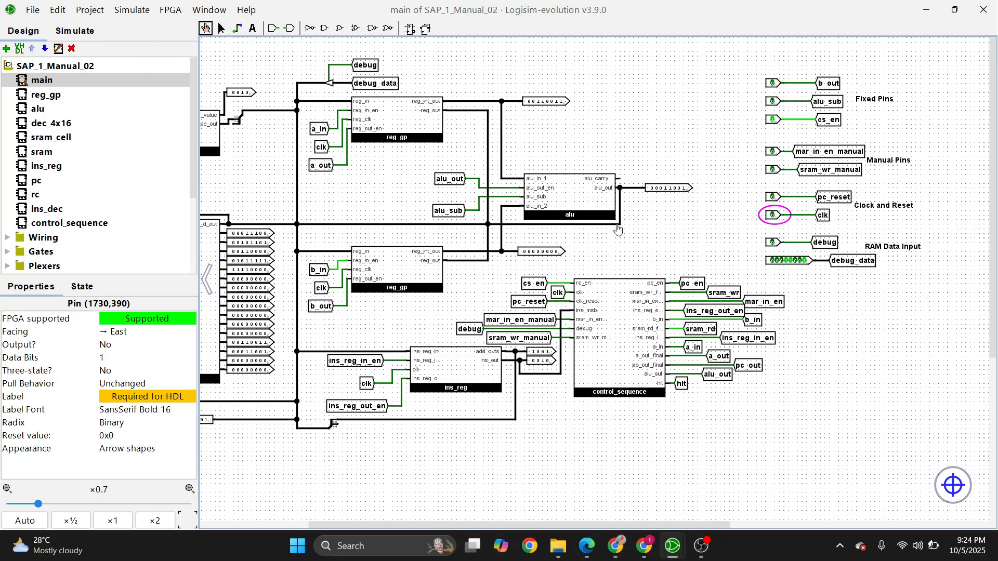
pyautogui.click(773, 217)
pyautogui.click(773, 217)
# Pulse clk through the ADD instruction to put the sum into register A, and inspect the RAM output for address 15.
pyautogui.click(774, 215)
pyautogui.click(774, 215)
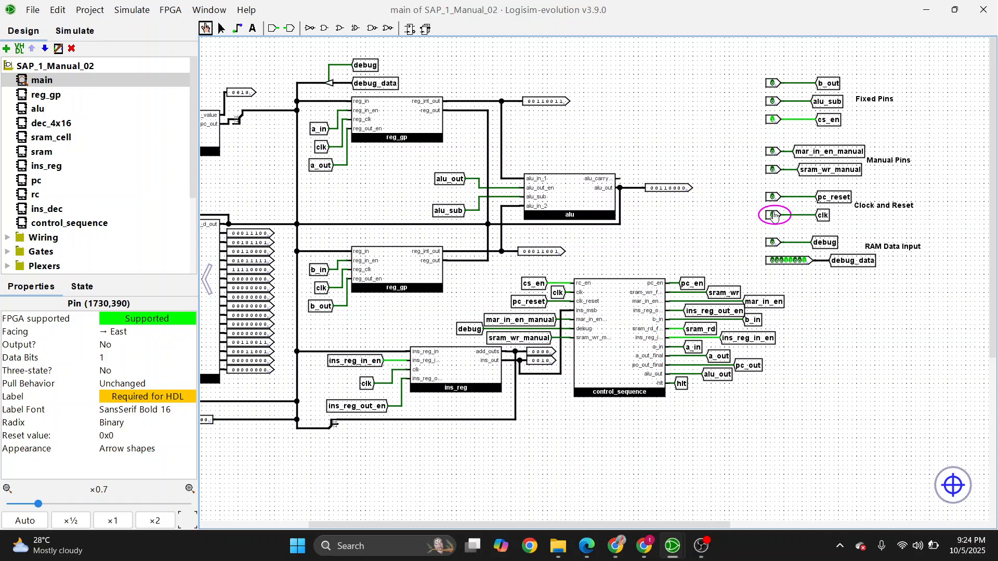
pyautogui.click(774, 215)
pyautogui.click(774, 215)
pyautogui.click(774, 216)
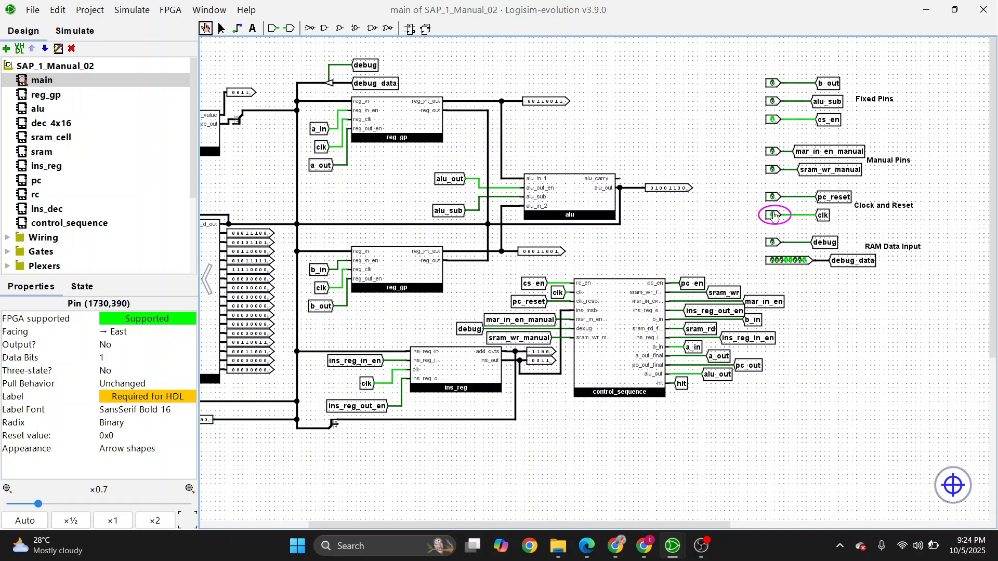
pyautogui.click(774, 215)
pyautogui.click(774, 216)
pyautogui.click(774, 216)
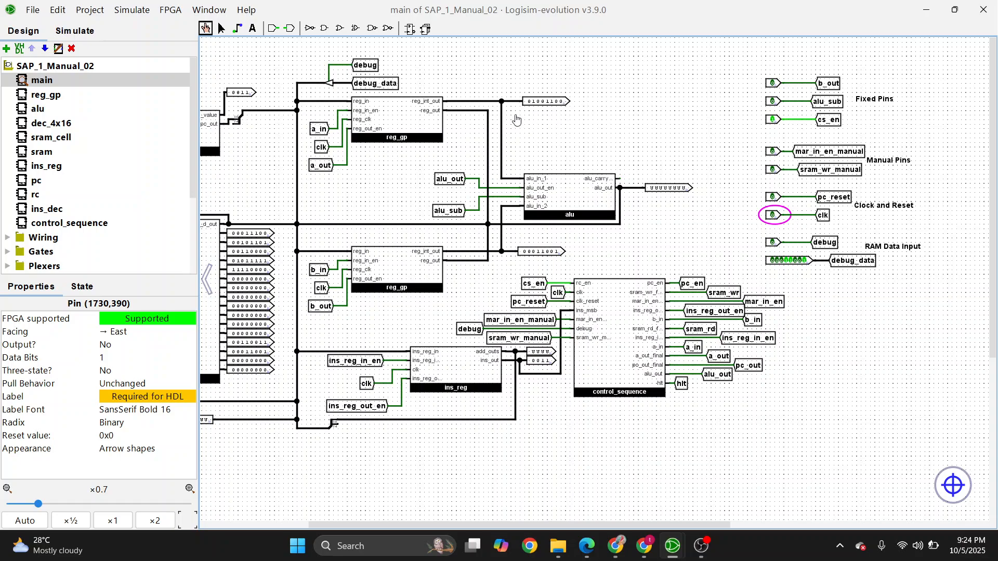
pyautogui.click(254, 375)
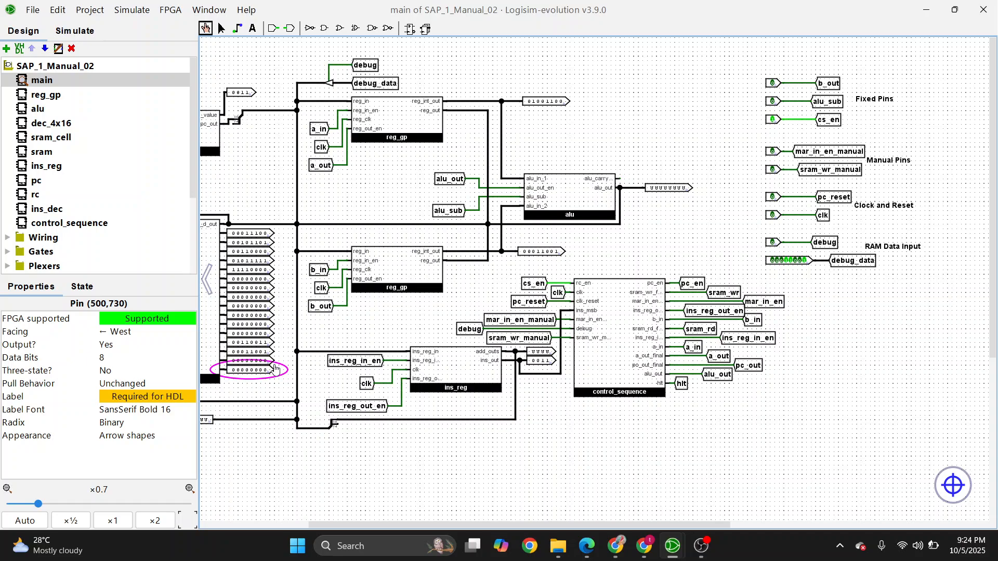
# Pulse clk through the STA instruction to store register A at RAM address 15, and inspect that address's RAM output.
pyautogui.click(773, 216)
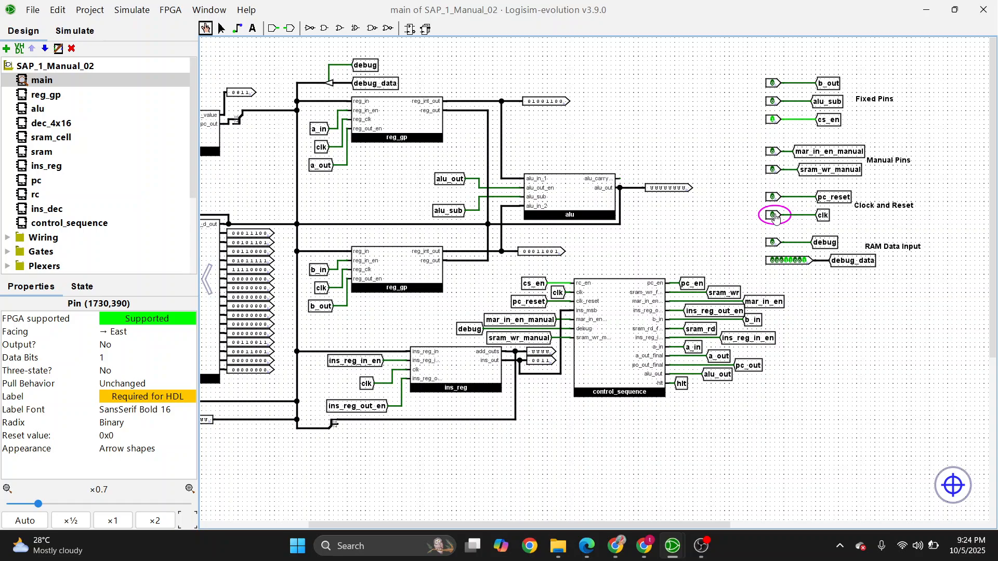
pyautogui.click(774, 216)
pyautogui.click(774, 217)
pyautogui.click(774, 216)
pyautogui.click(774, 216)
pyautogui.click(774, 216)
pyautogui.click(774, 216)
pyautogui.click(774, 216)
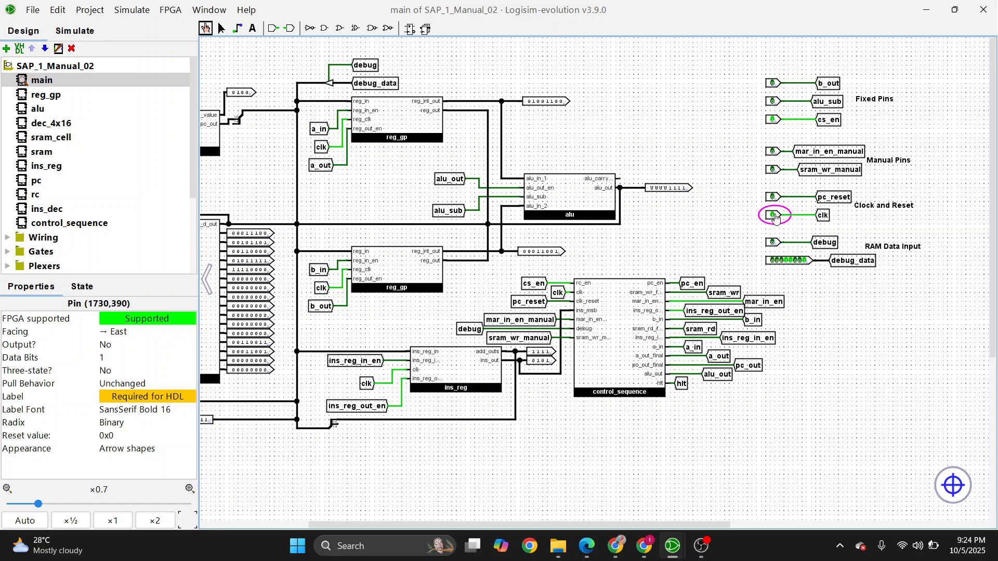
pyautogui.click(774, 216)
pyautogui.click(774, 216)
pyautogui.click(774, 216)
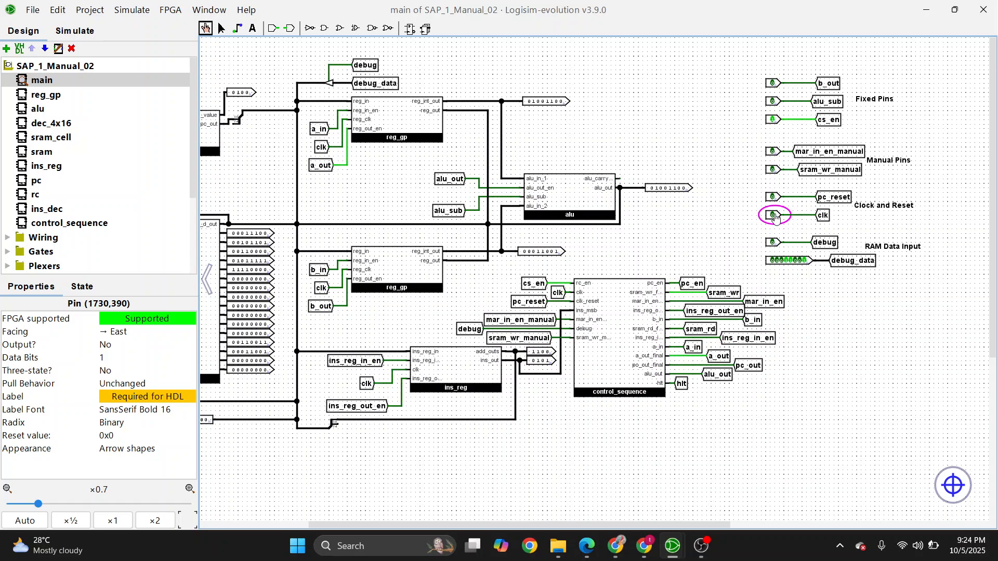
pyautogui.click(774, 217)
pyautogui.click(774, 216)
pyautogui.click(258, 372)
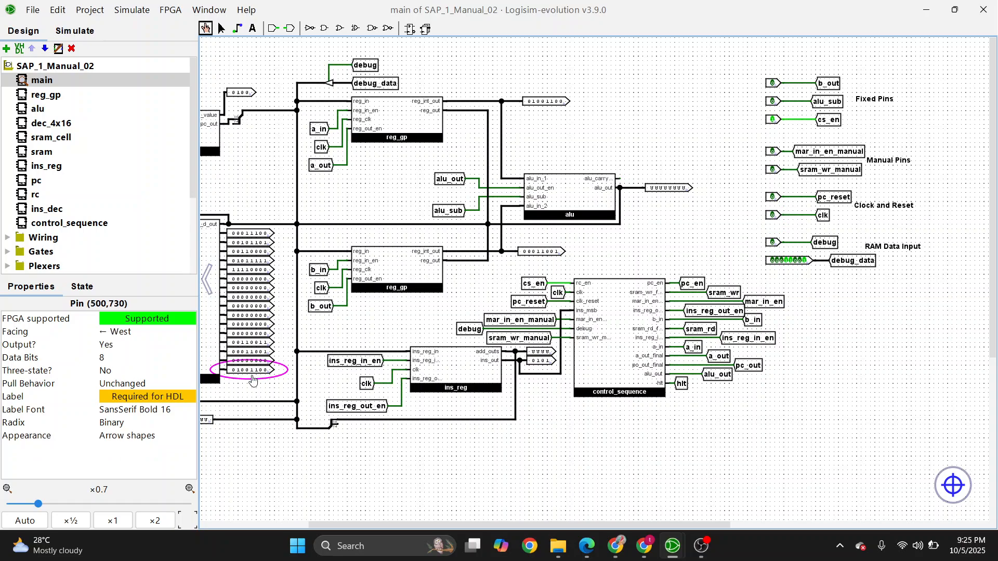
# Pulse clk through the HLT instruction to finish the demo program.
pyautogui.click(773, 215)
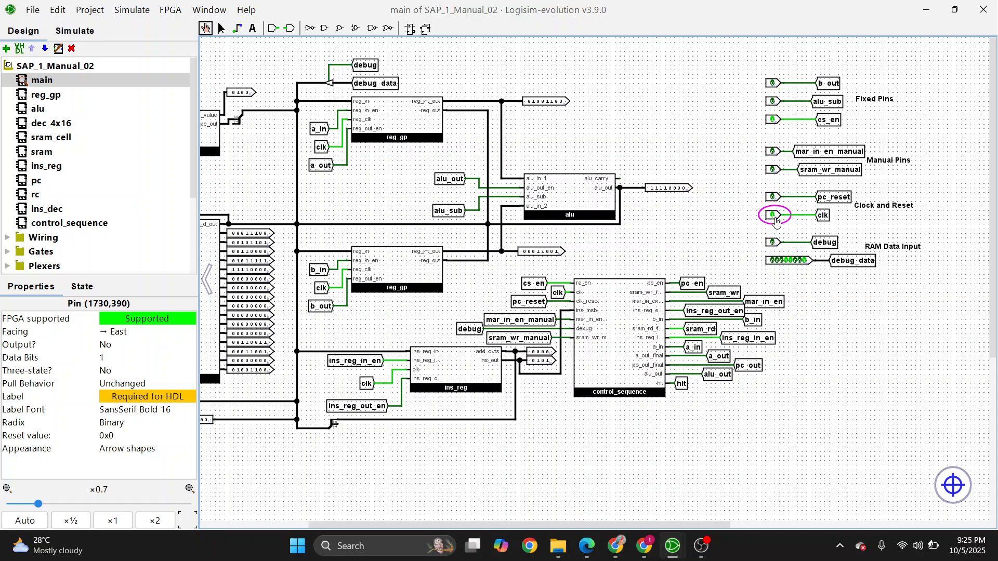
pyautogui.click(776, 220)
pyautogui.click(775, 220)
pyautogui.click(775, 220)
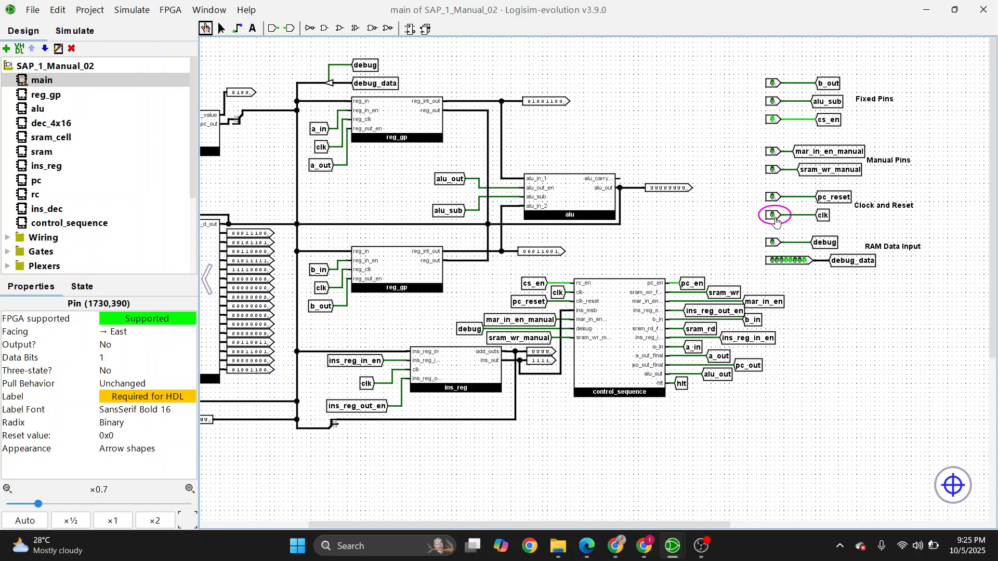
pyautogui.click(775, 220)
pyautogui.click(776, 221)
pyautogui.click(776, 220)
pyautogui.click(775, 221)
pyautogui.click(776, 220)
pyautogui.click(775, 220)
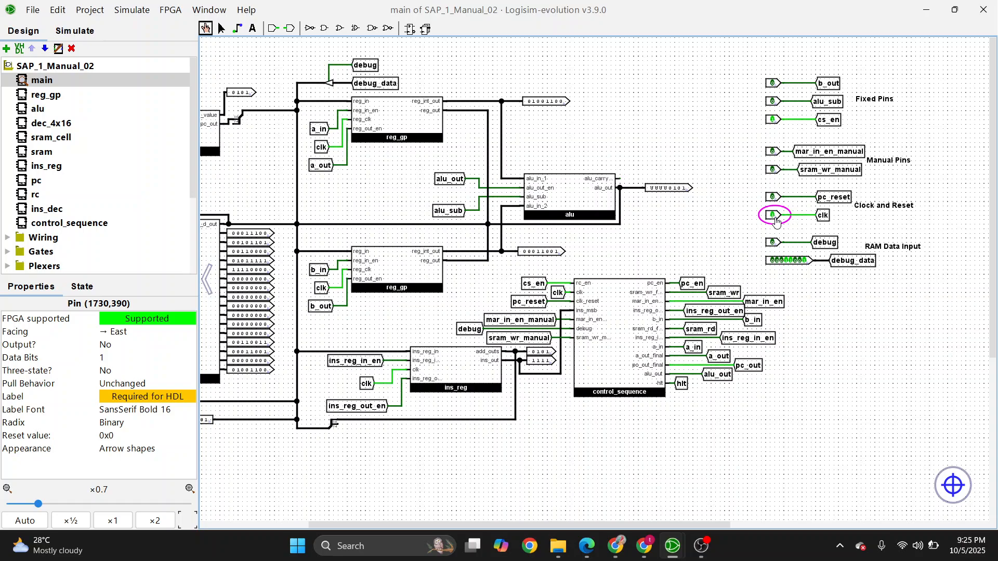
pyautogui.click(776, 220)
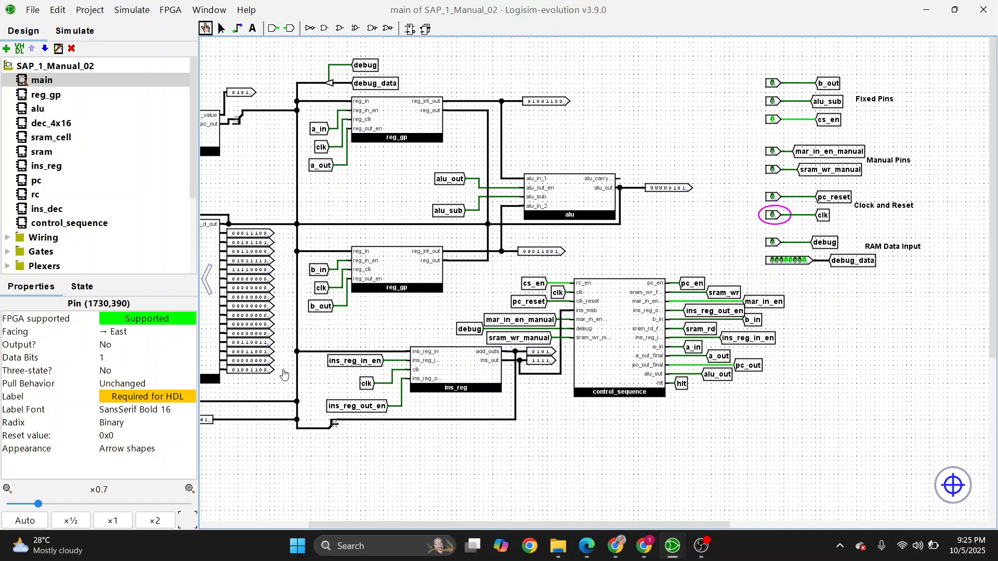
# Switch to the control_sequencer_02 project and examine the instruction outputs in its ins_tab circuit.
pyautogui.click(25, 520)
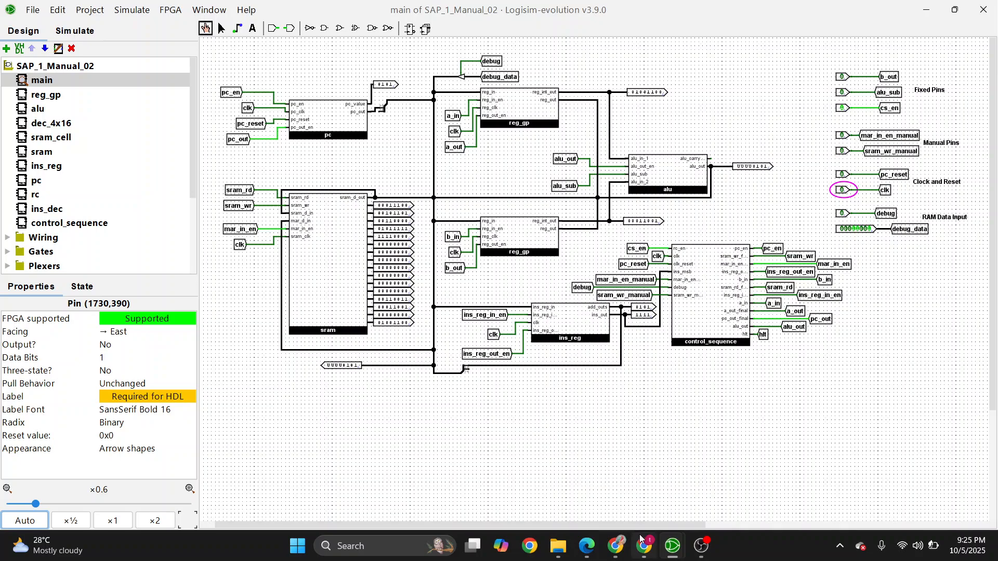
pyautogui.moveTo(647, 545)
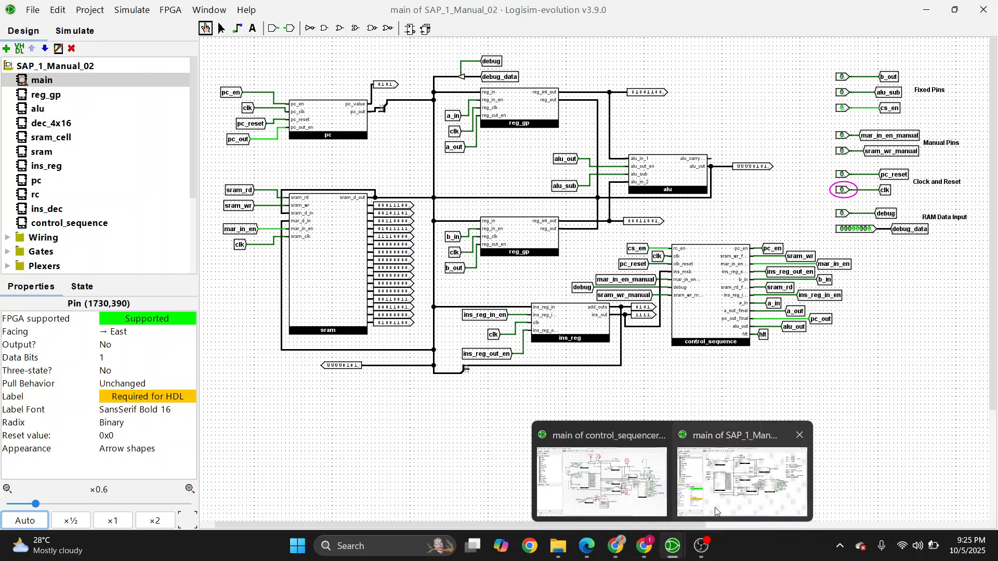
pyautogui.click(639, 494)
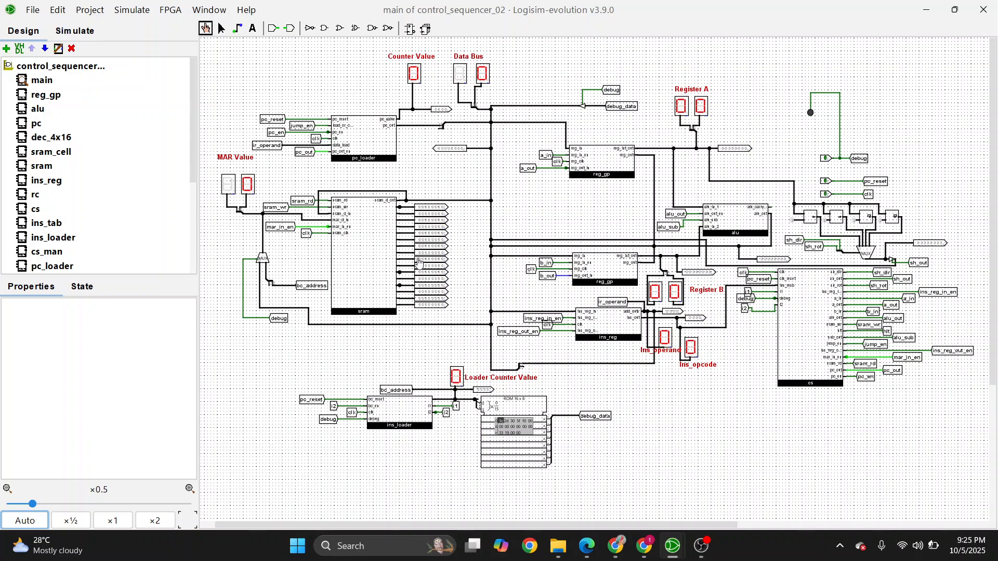
pyautogui.doubleClick(30, 97)
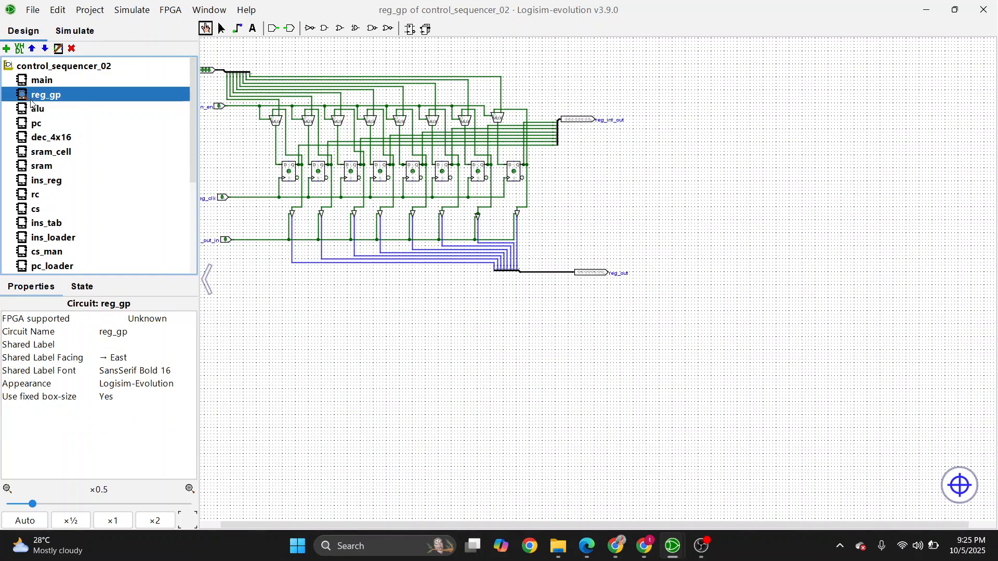
pyautogui.click(26, 182)
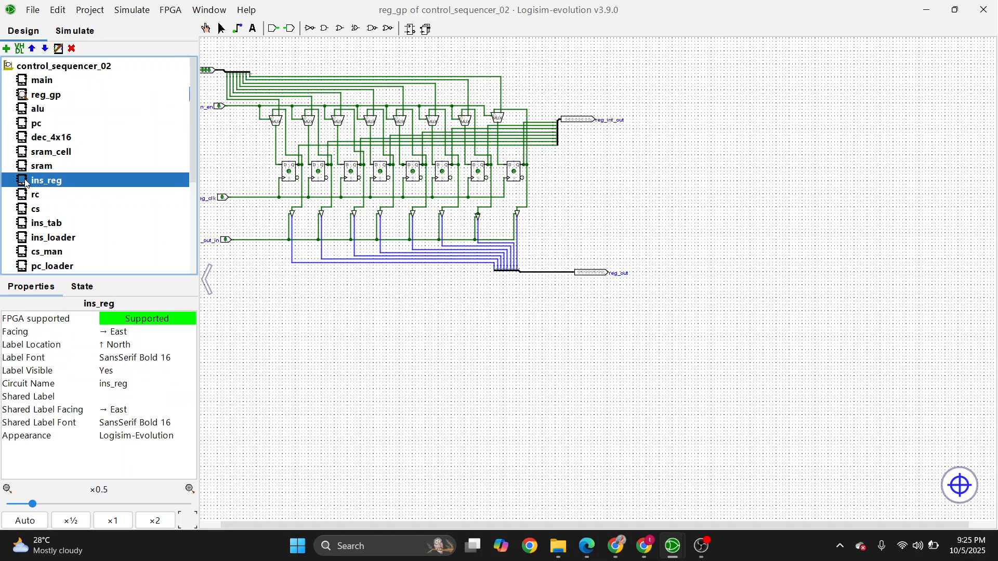
pyautogui.doubleClick(24, 224)
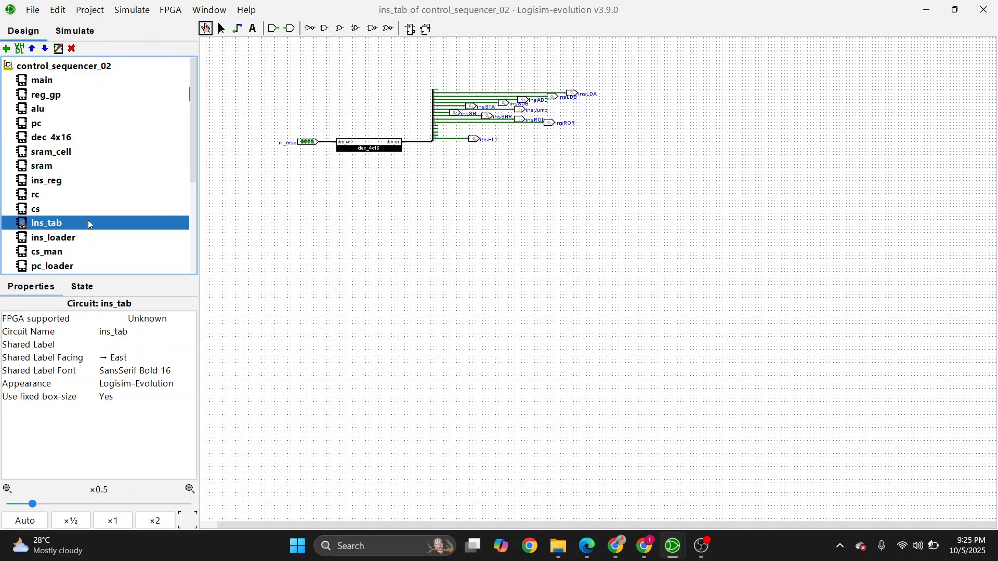
pyautogui.click(24, 521)
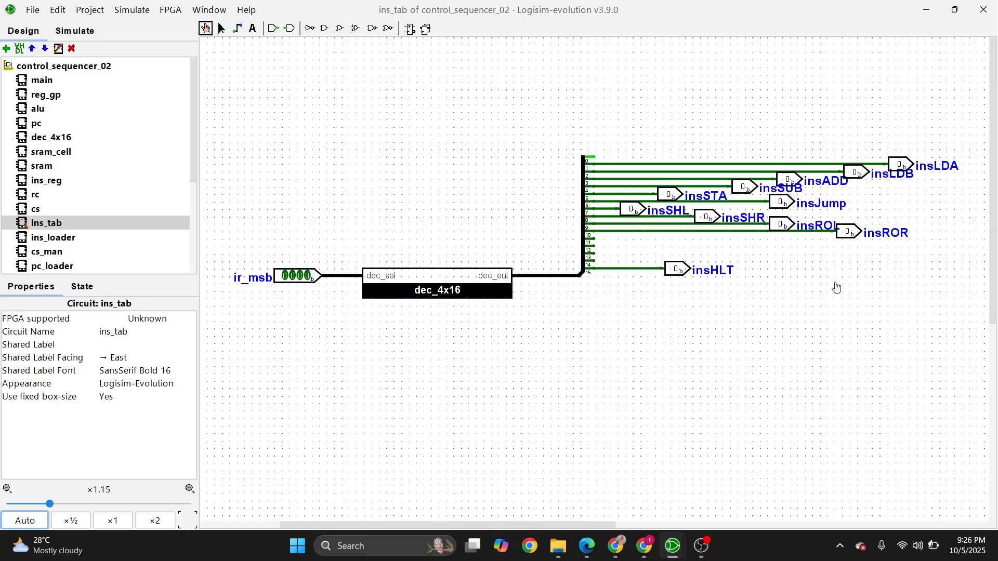
# Examine the counter in the pc_loader circuit and the control logic in the cs circuit.
pyautogui.doubleClick(62, 266)
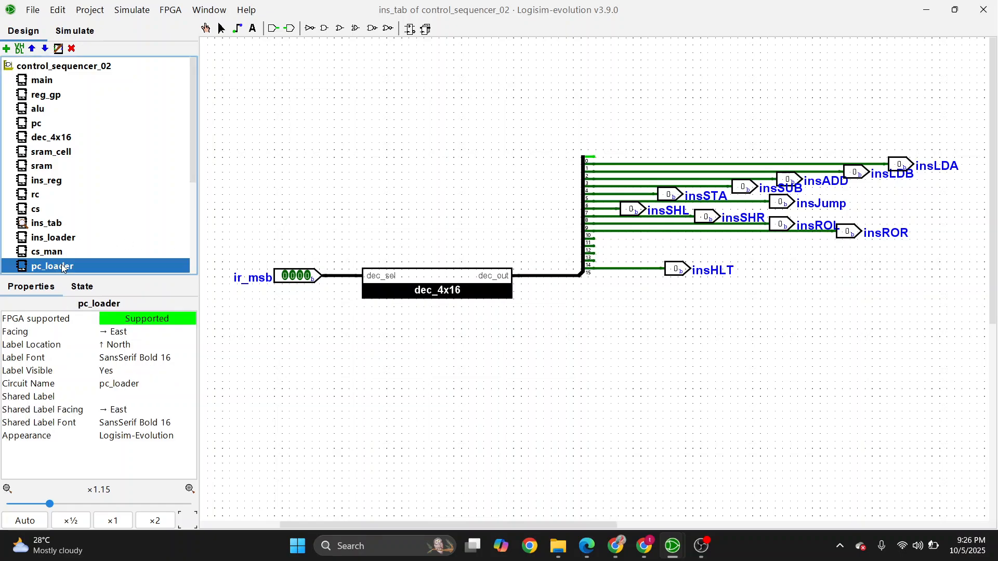
pyautogui.click(23, 519)
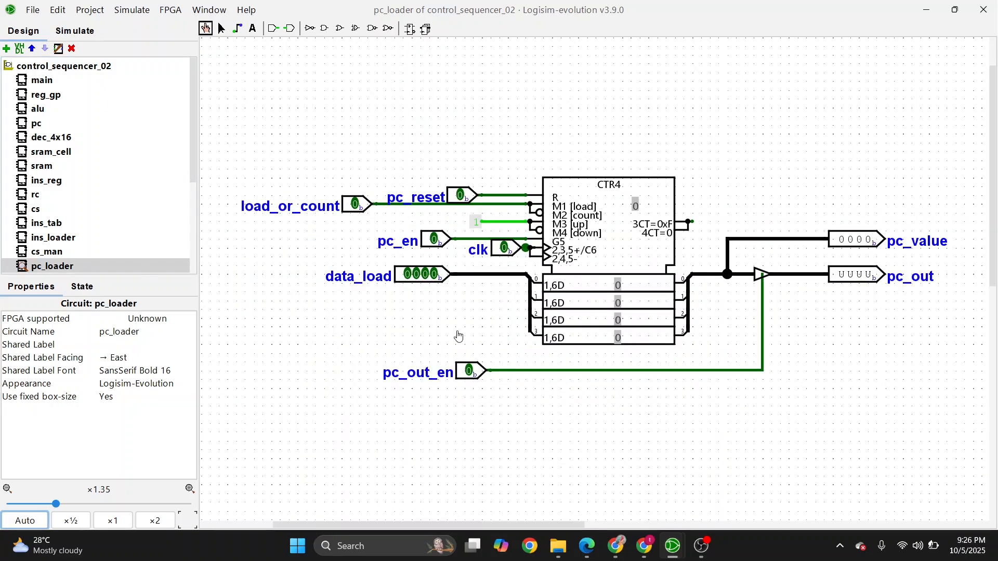
pyautogui.click(627, 260)
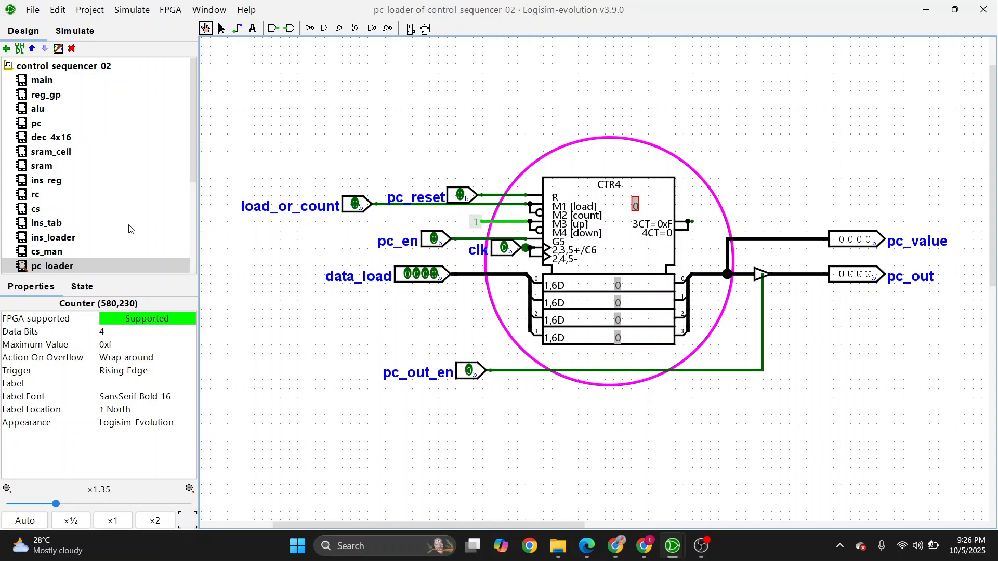
pyautogui.scroll(-4, 119, 231)
pyautogui.scroll(4, 116, 191)
pyautogui.doubleClick(33, 210)
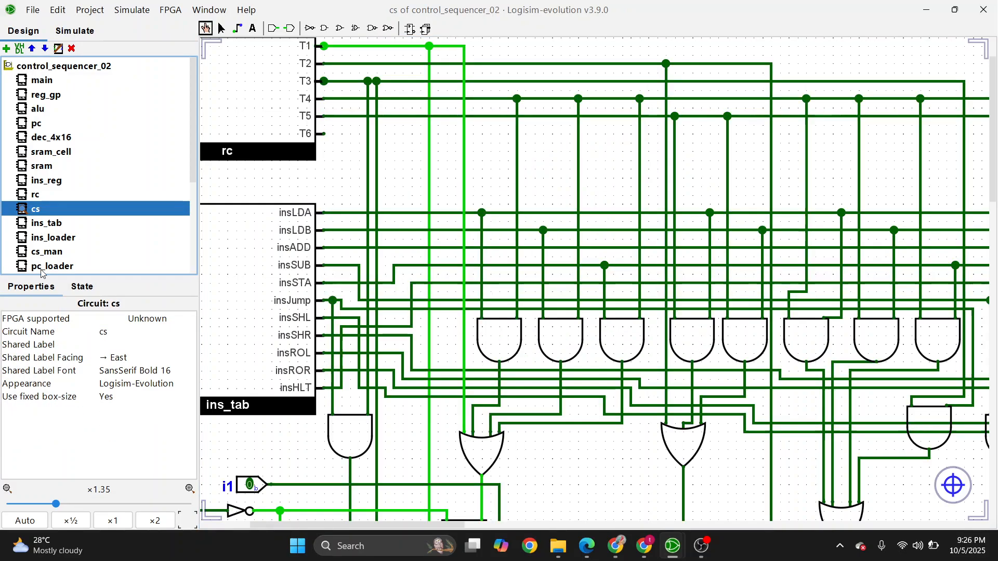
pyautogui.click(25, 521)
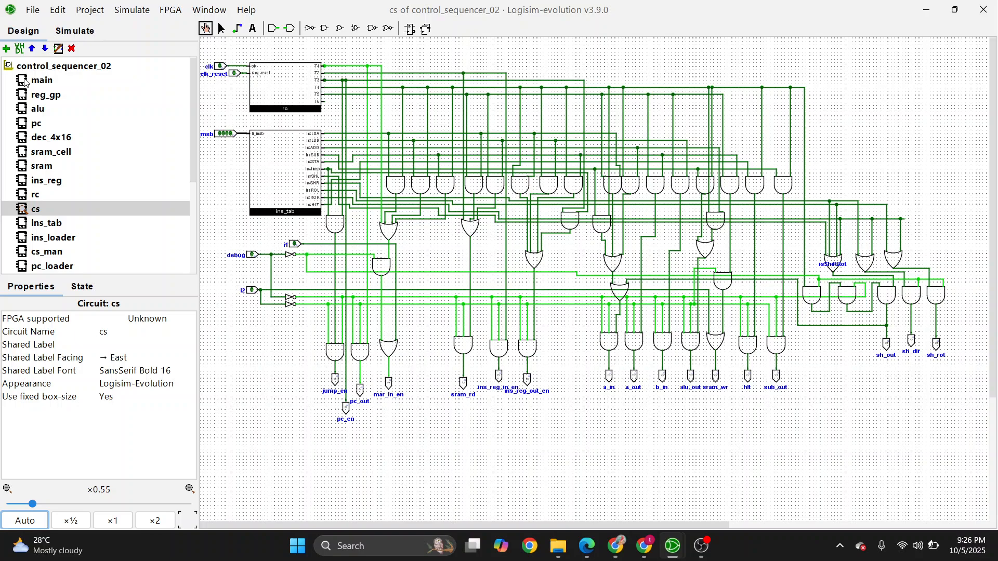
# Load addition.hex into the 16 x 8 ROM of the main circuit and display its full hex contents.
pyautogui.doubleClick(41, 80)
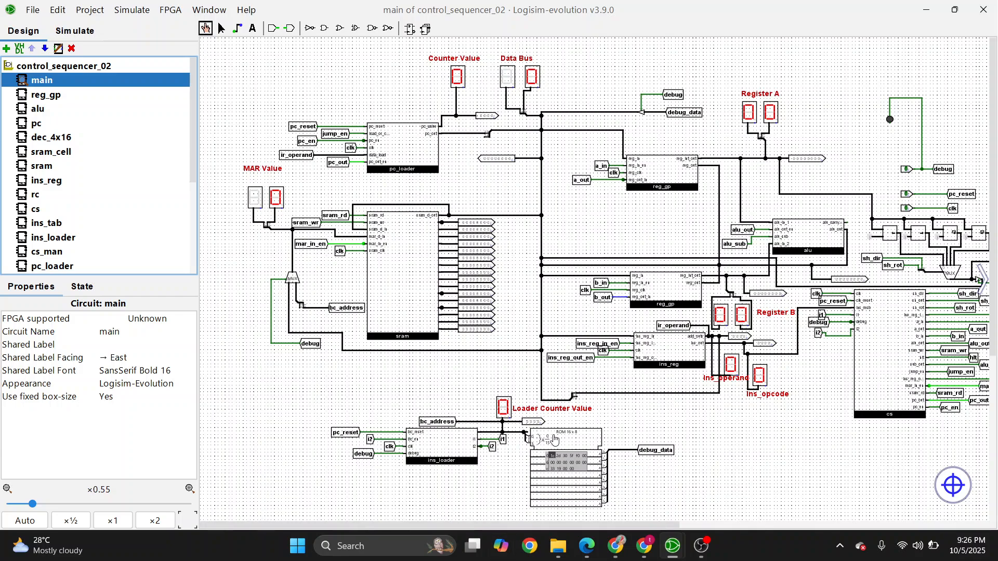
pyautogui.click(579, 443)
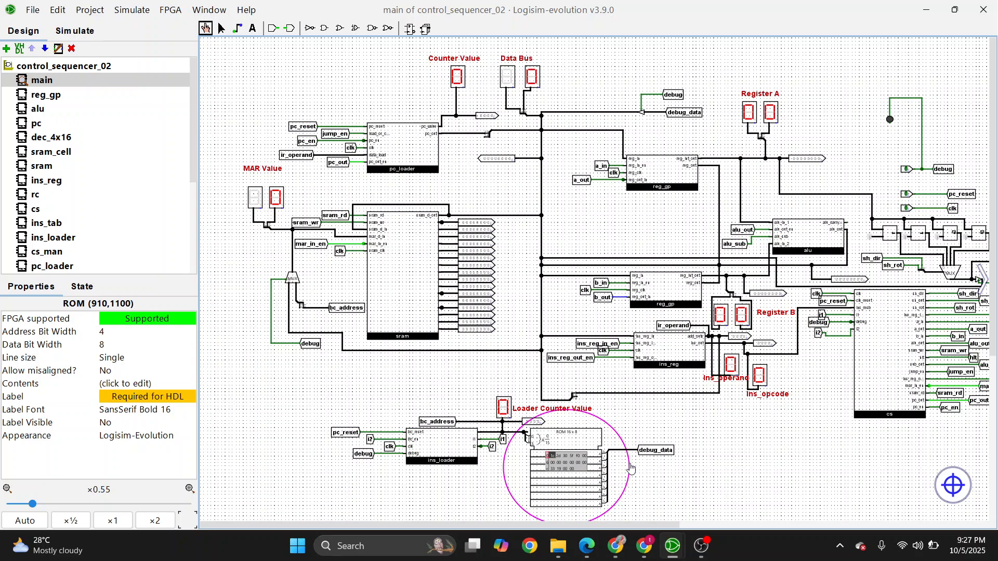
pyautogui.rightClick(574, 471)
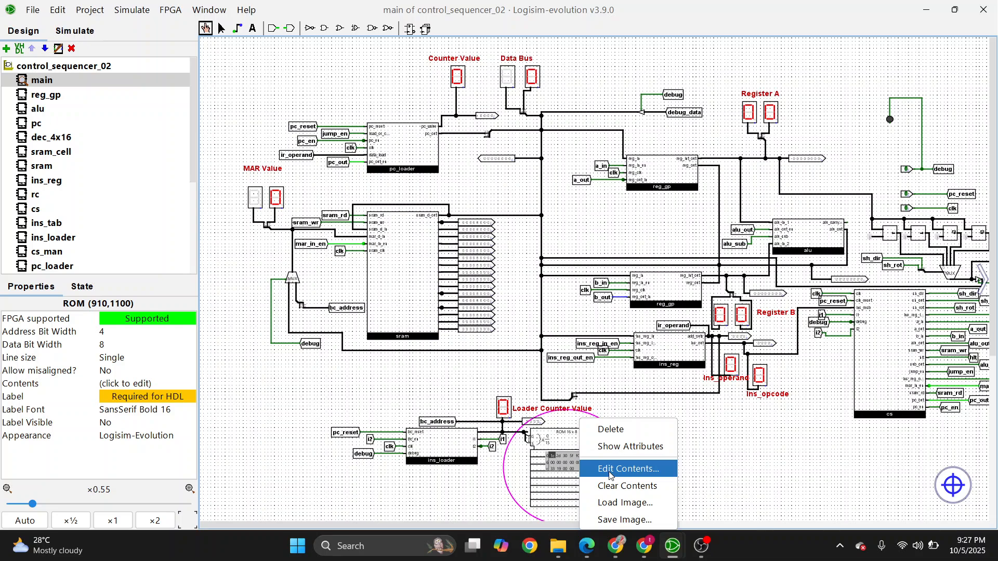
pyautogui.click(610, 471)
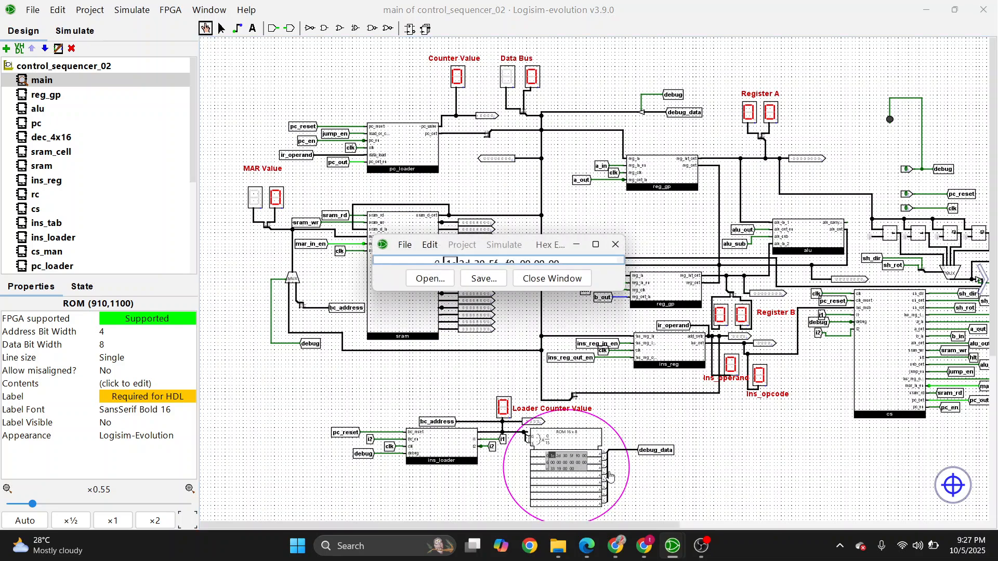
pyautogui.click(435, 280)
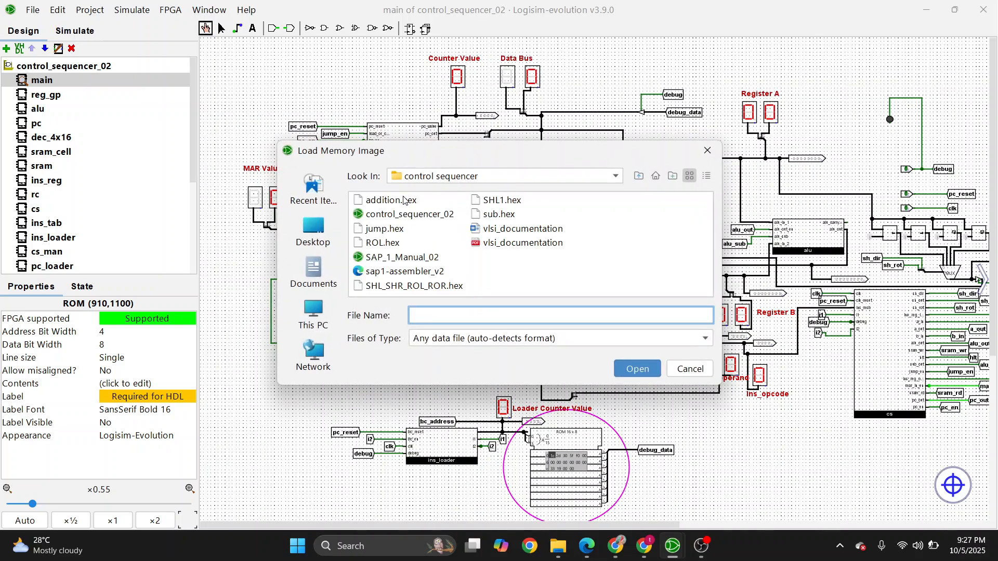
pyautogui.click(404, 201)
pyautogui.click(638, 369)
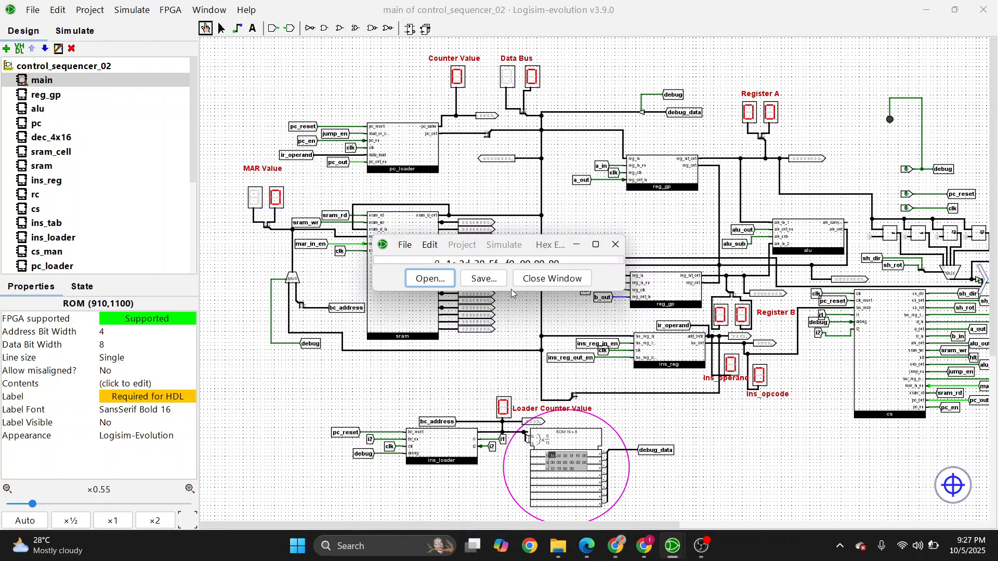
pyautogui.moveTo(511, 292); pyautogui.dragTo(515, 314)
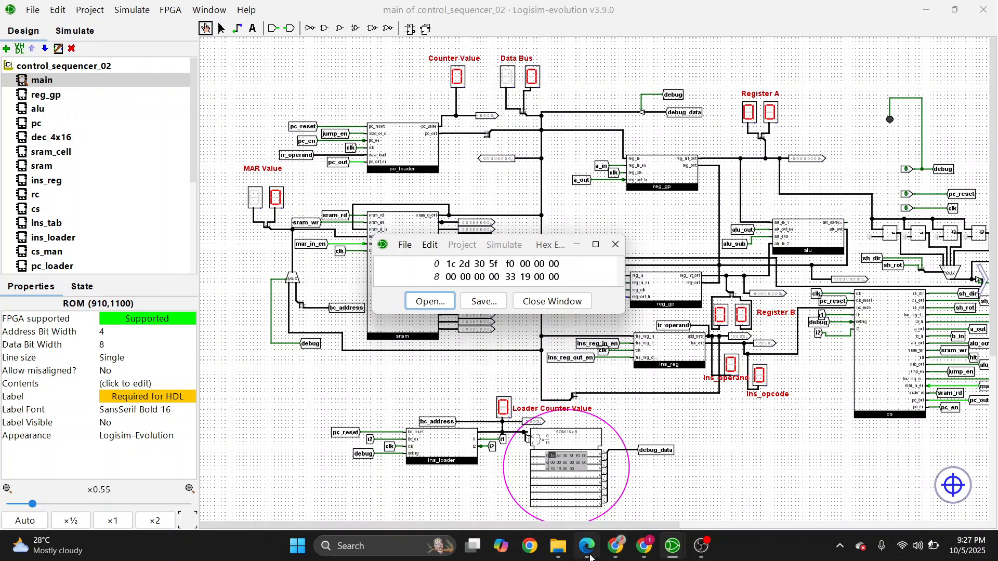
# Switch to the SAP-1 Assembler page in Edge, assemble the existing program to HEX, and return to Logisim.
pyautogui.moveTo(590, 558)
pyautogui.click(654, 493)
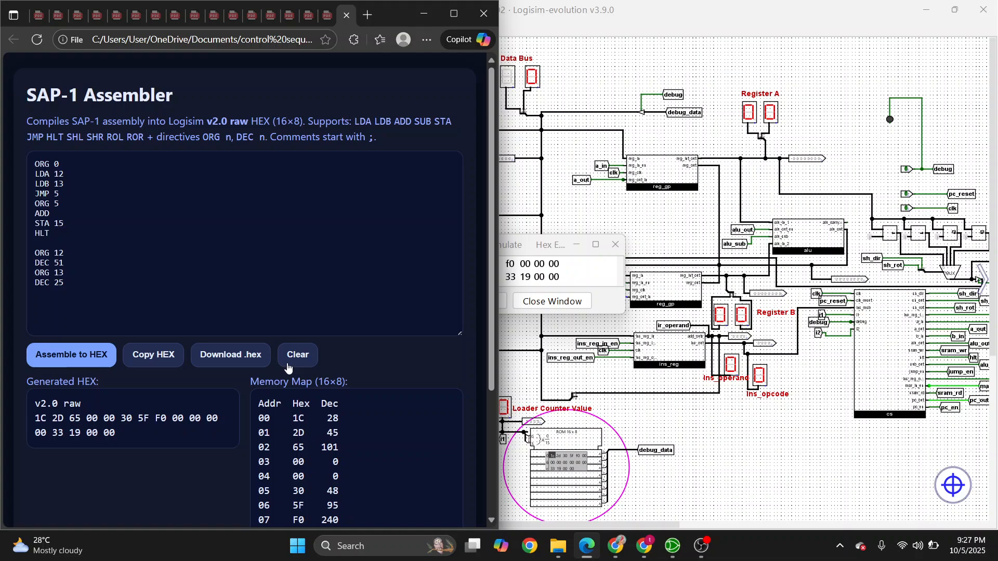
pyautogui.scroll(-3, 288, 368)
pyautogui.scroll(3, 287, 367)
pyautogui.click(80, 222)
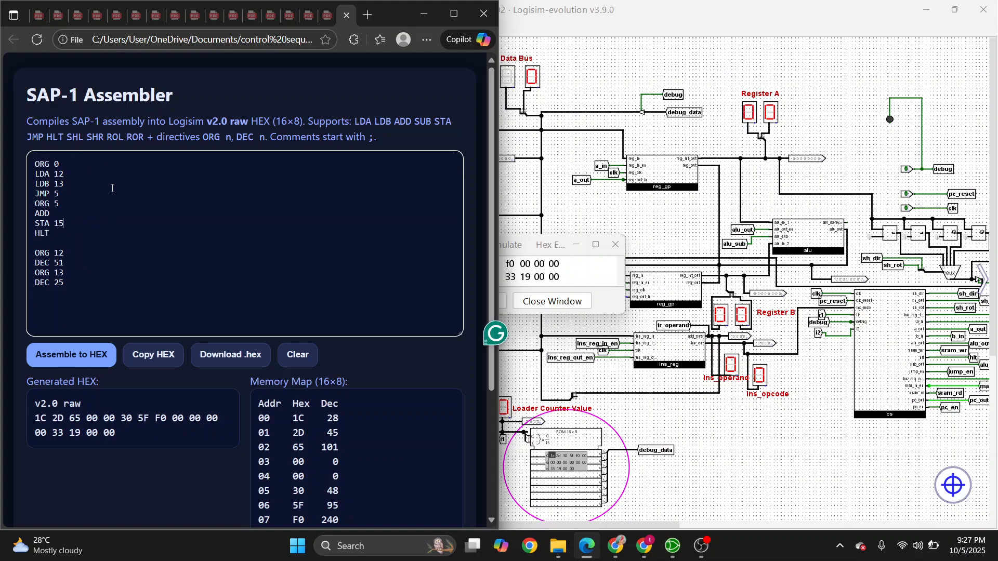
pyautogui.click(86, 363)
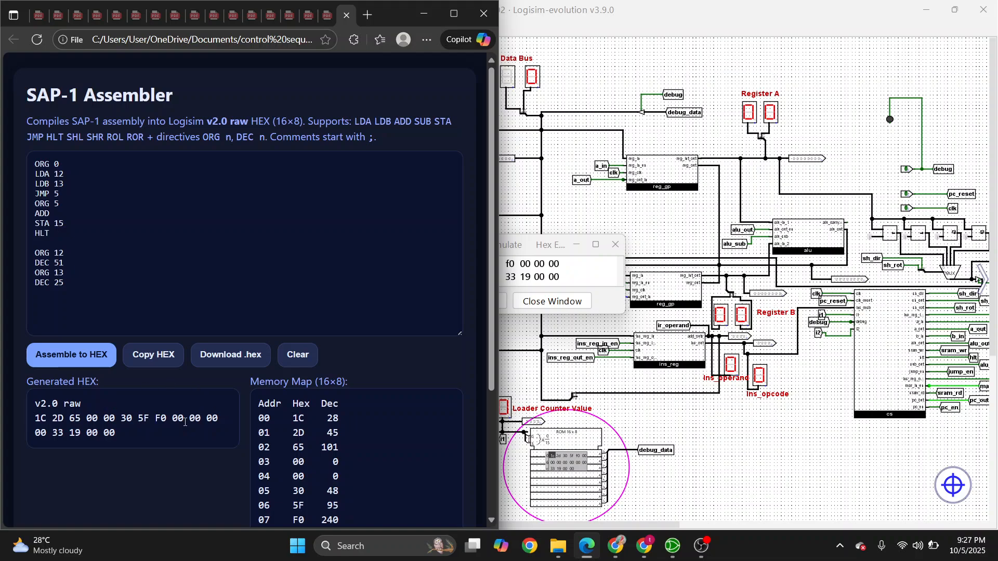
pyautogui.click(424, 15)
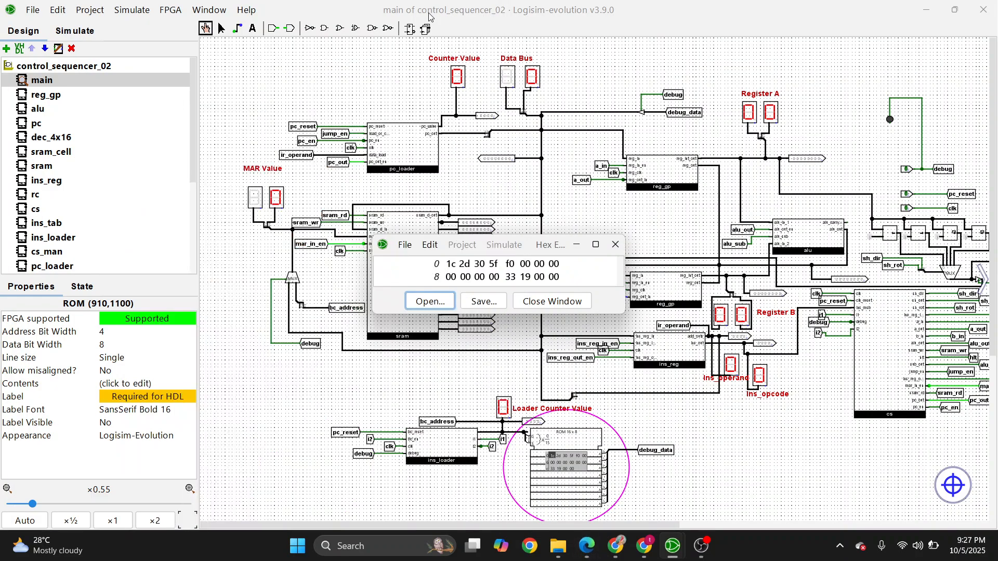
# Minimize the hex editor, turn on the debug input of the main circuit, and pulse pc_reset on and off.
pyautogui.click(577, 244)
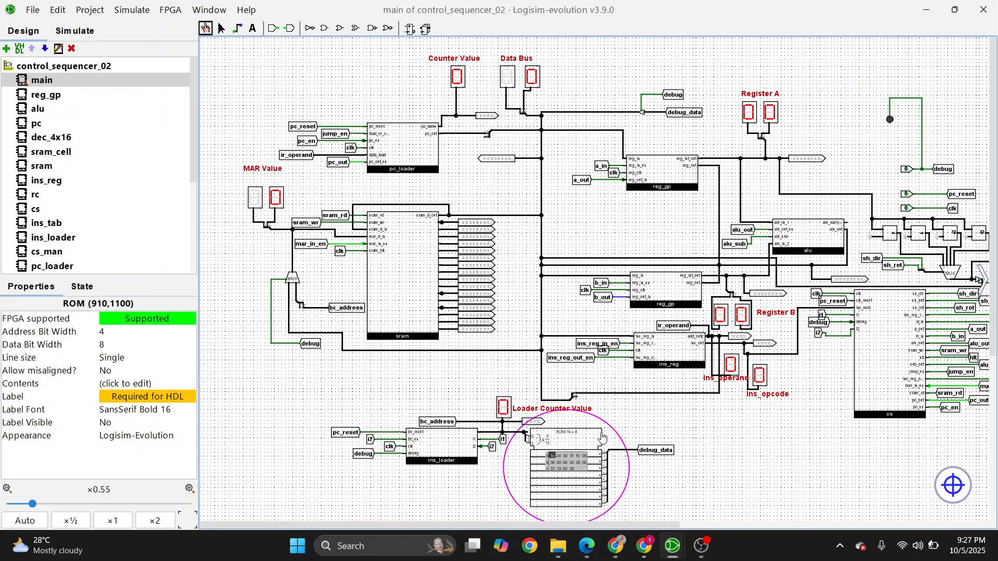
pyautogui.click(907, 170)
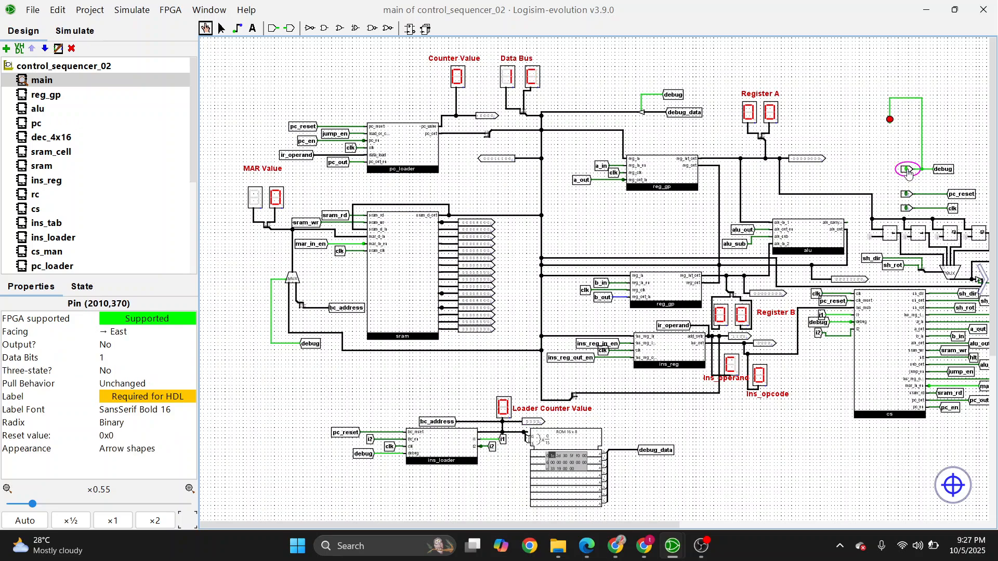
pyautogui.click(908, 196)
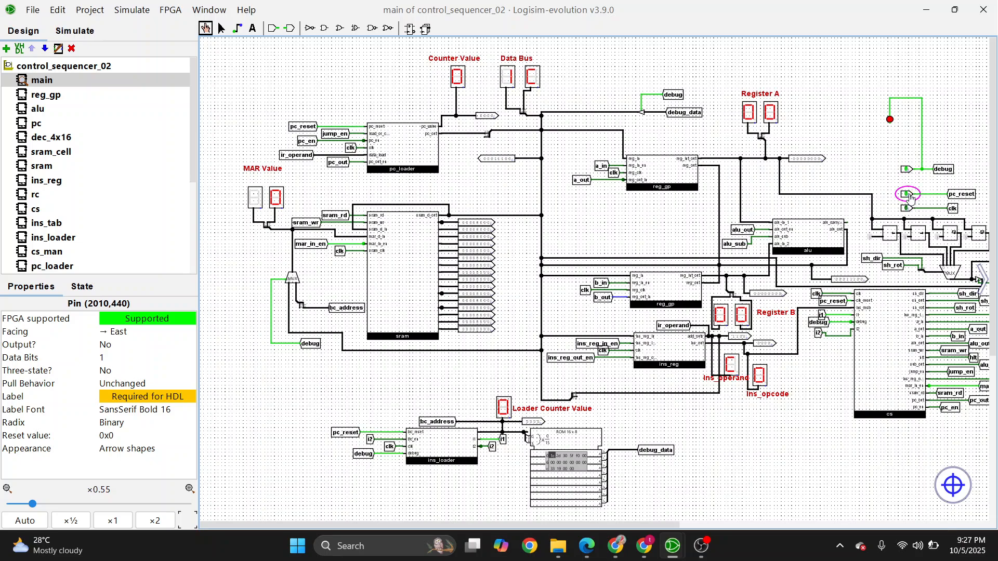
pyautogui.click(909, 196)
# Pulse the clk input until the loader counter wraps around to 0, transferring the ROM program into sram, and check the sram outputs.
pyautogui.click(907, 208)
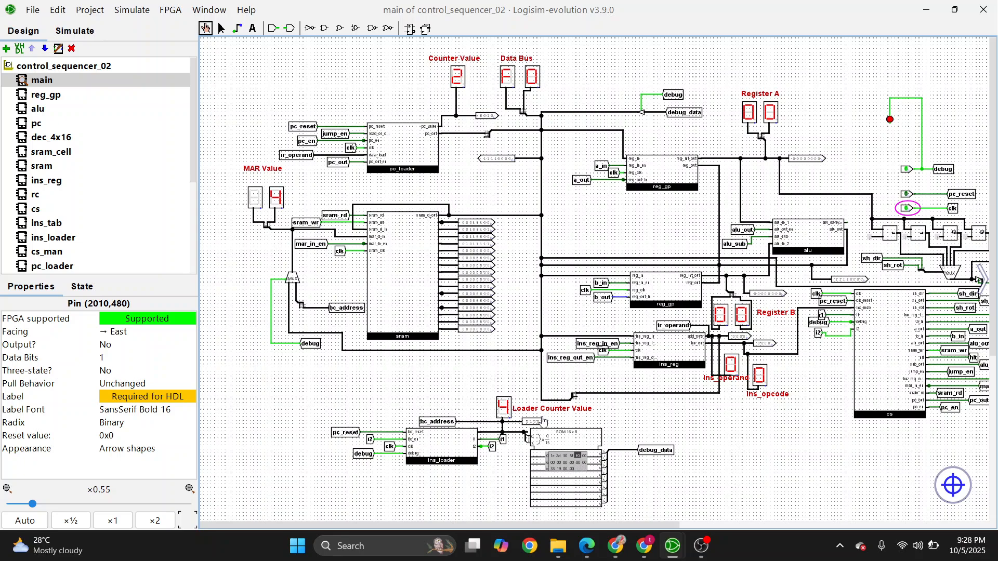
pyautogui.click(906, 209)
pyautogui.click(908, 210)
pyautogui.click(908, 210)
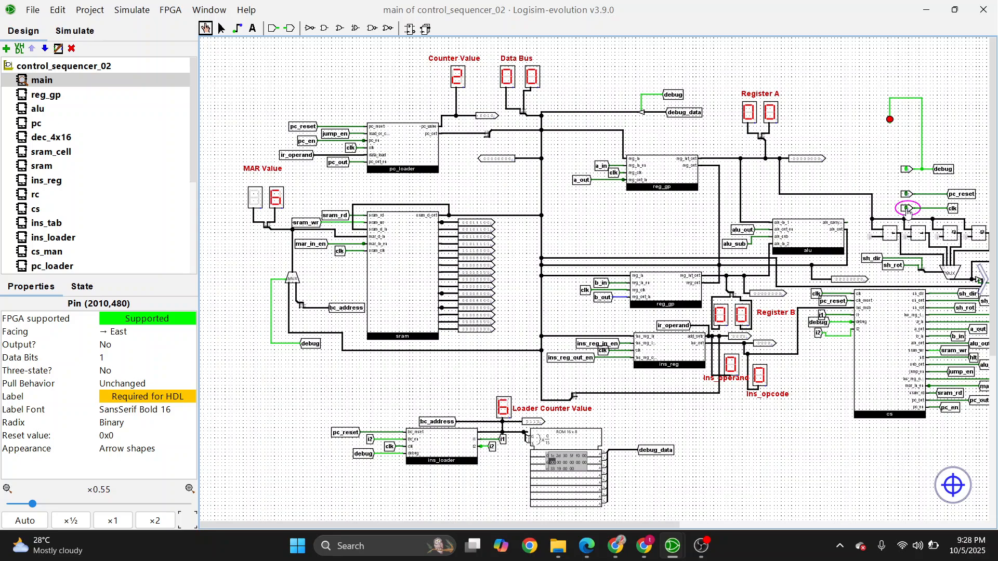
pyautogui.click(907, 210)
pyautogui.click(907, 210)
pyautogui.click(907, 210)
pyautogui.click(907, 210)
pyautogui.click(907, 210)
pyautogui.click(908, 210)
pyautogui.click(908, 210)
pyautogui.click(907, 210)
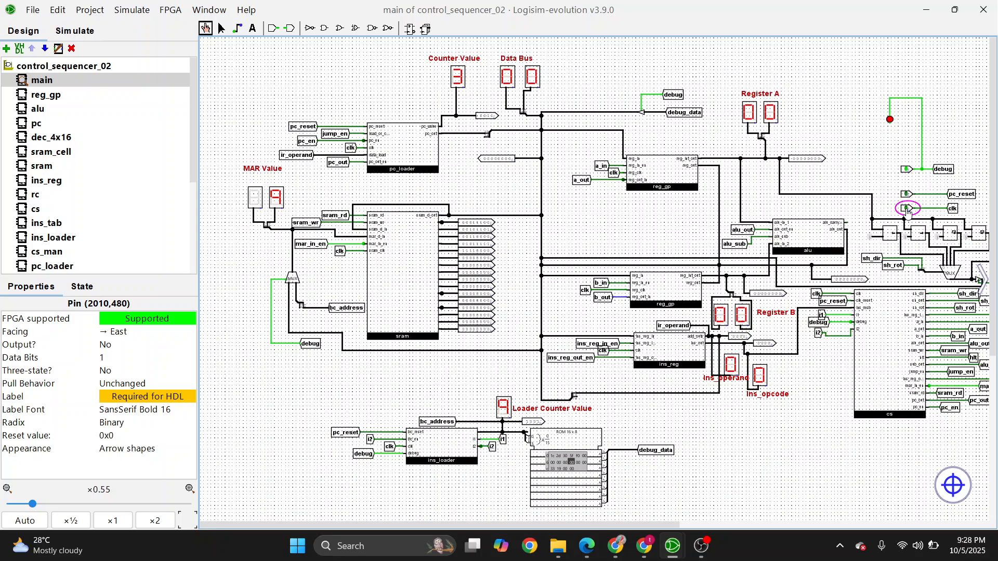
pyautogui.click(908, 210)
pyautogui.click(908, 210)
pyautogui.click(908, 210)
pyautogui.click(908, 210)
pyautogui.click(907, 210)
pyautogui.click(908, 210)
pyautogui.click(907, 210)
pyautogui.click(907, 210)
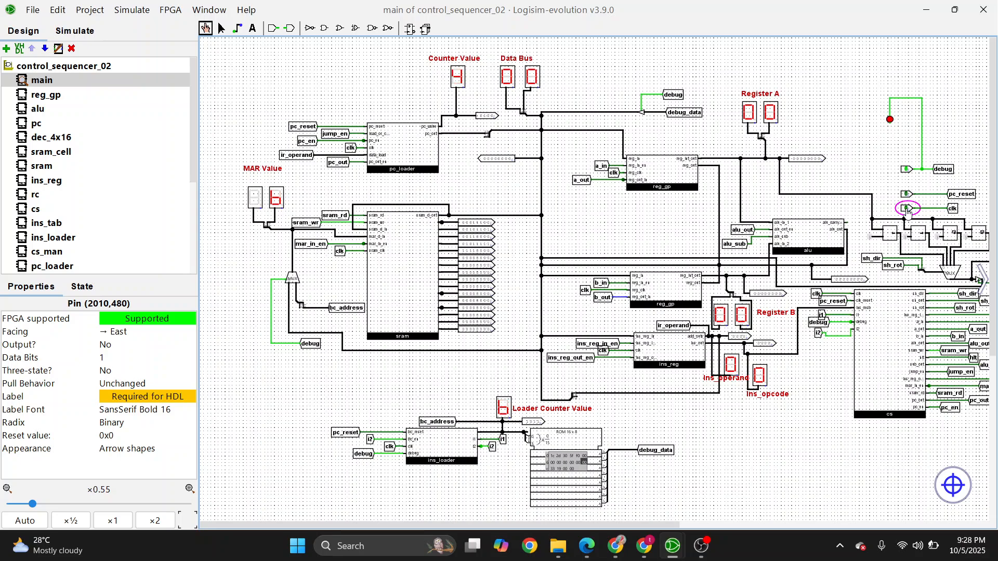
pyautogui.click(908, 210)
pyautogui.click(908, 210)
pyautogui.click(908, 210)
pyautogui.click(907, 210)
pyautogui.click(908, 210)
pyautogui.click(907, 210)
pyautogui.click(907, 210)
pyautogui.click(908, 210)
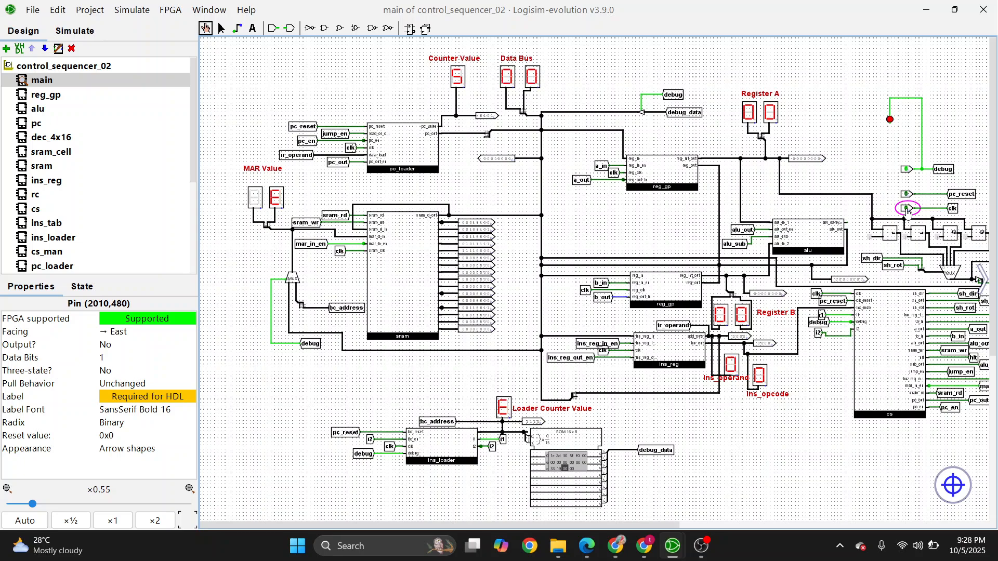
pyautogui.click(908, 210)
pyautogui.click(908, 210)
pyautogui.click(907, 210)
pyautogui.click(907, 210)
pyautogui.click(907, 210)
pyautogui.click(908, 210)
pyautogui.click(908, 210)
pyautogui.click(908, 210)
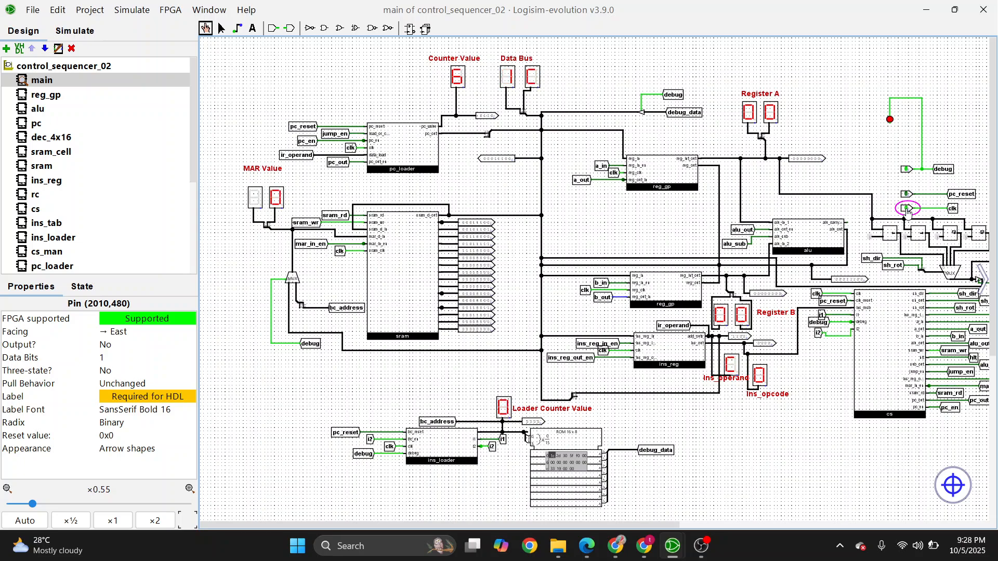
pyautogui.click(907, 210)
pyautogui.scroll(3, 482, 255)
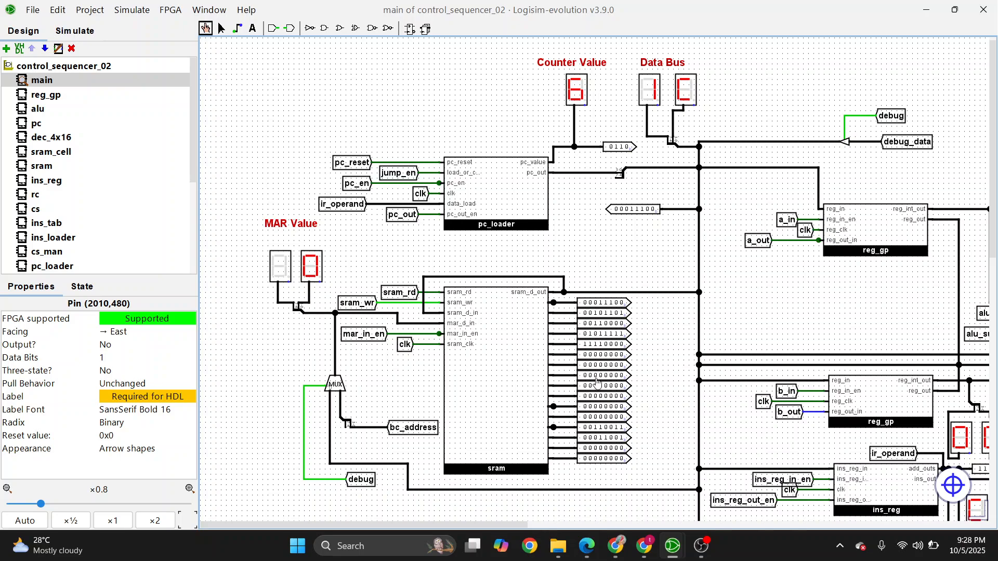
# Turn off the debug input and pulse pc_reset on and off to reset the program counter.
pyautogui.click(18, 525)
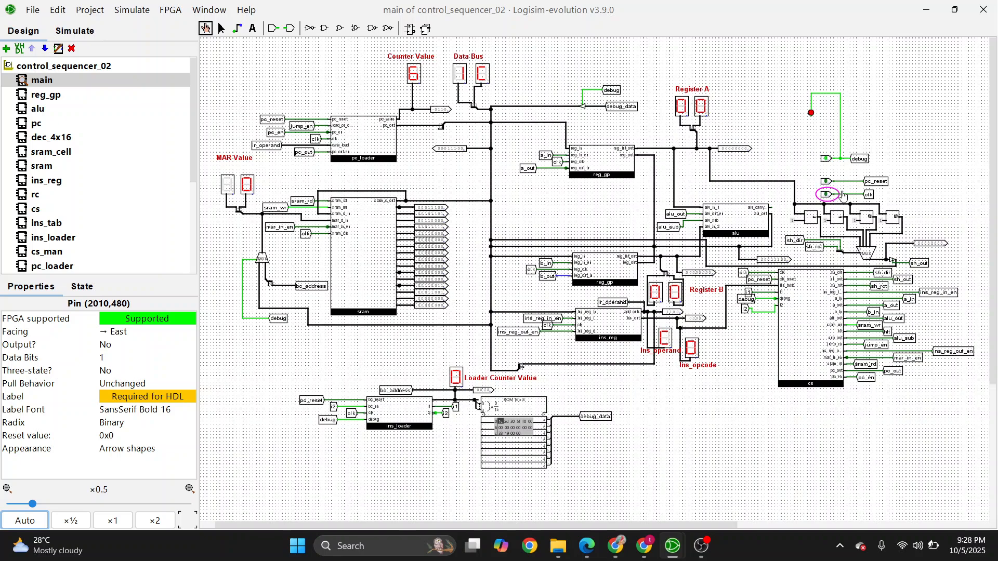
pyautogui.click(826, 160)
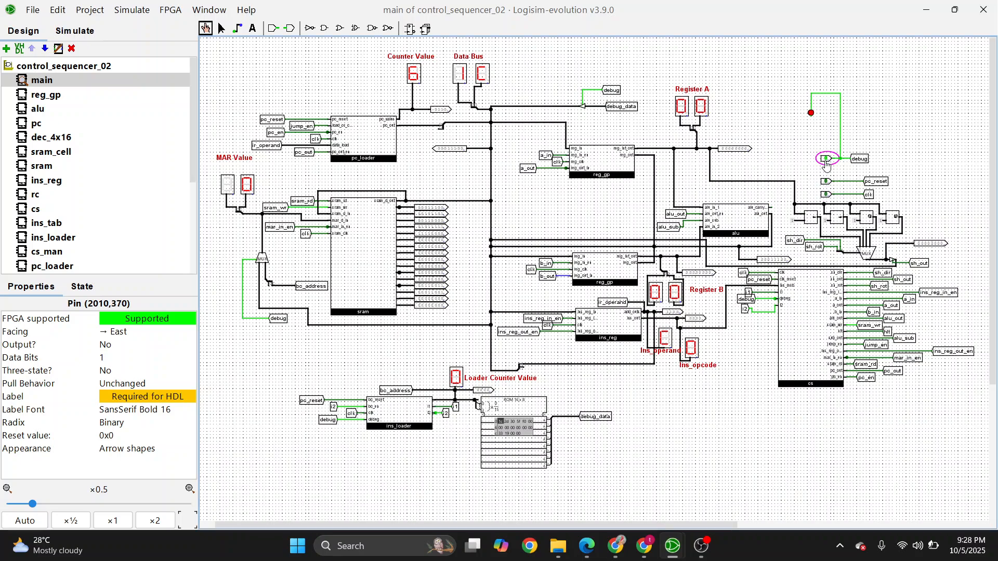
pyautogui.click(826, 160)
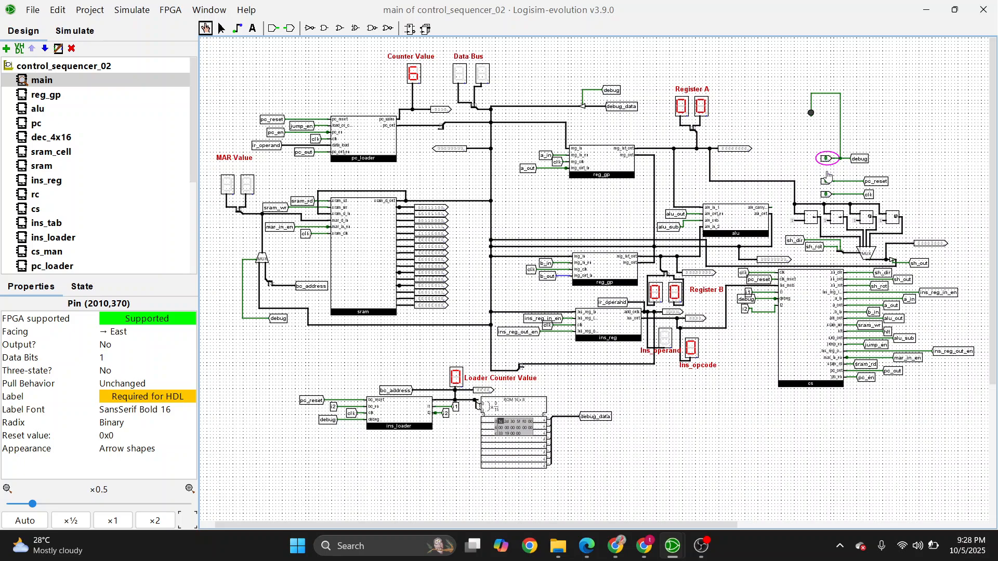
pyautogui.click(826, 184)
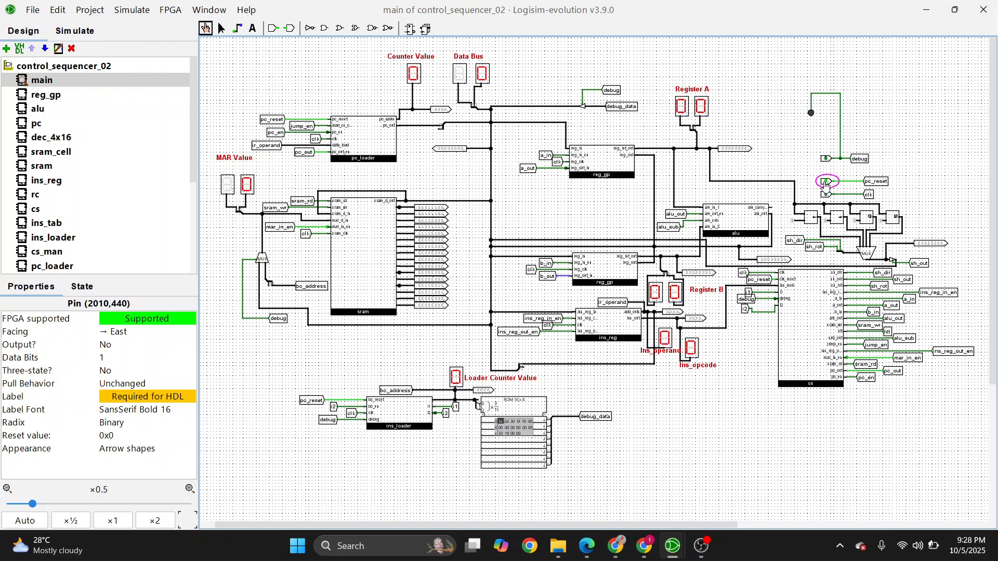
pyautogui.click(826, 185)
# Pulse the clk input through the whole addition program until it halts, and check the result in sram.
pyautogui.click(826, 195)
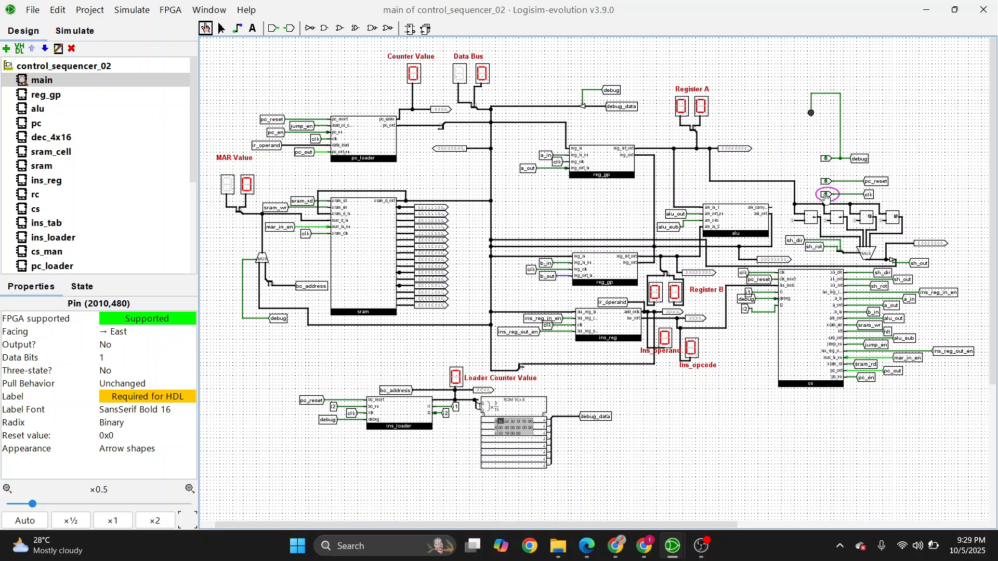
pyautogui.click(826, 195)
pyautogui.doubleClick(825, 196)
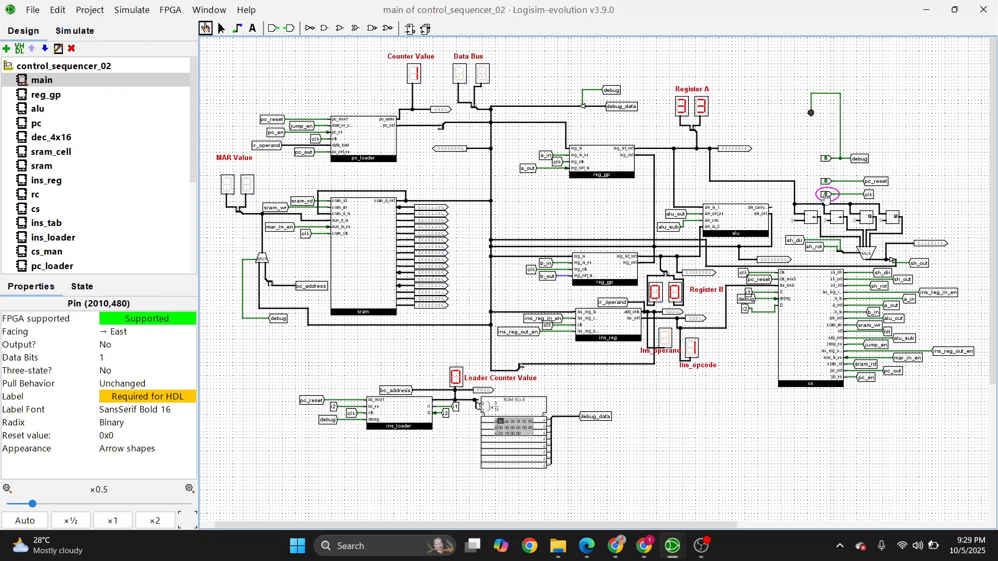
pyautogui.click(826, 196)
pyautogui.click(826, 195)
pyautogui.click(826, 195)
pyautogui.click(826, 196)
pyautogui.click(826, 195)
pyautogui.doubleClick(826, 196)
pyautogui.click(826, 195)
pyautogui.click(826, 195)
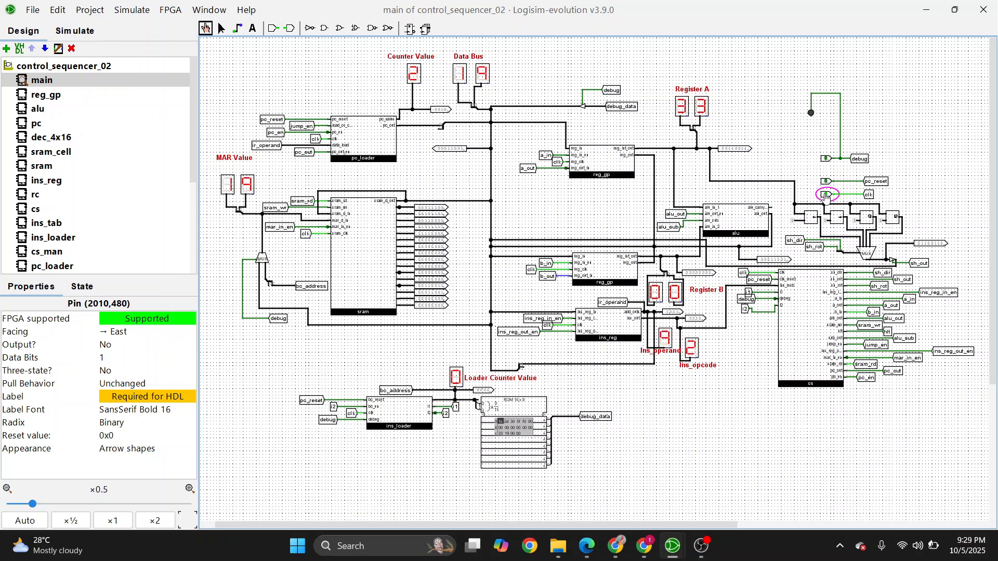
pyautogui.click(826, 195)
pyautogui.click(826, 195)
pyautogui.click(826, 196)
pyautogui.click(826, 195)
pyautogui.click(825, 195)
pyautogui.click(826, 195)
pyautogui.click(826, 195)
pyautogui.click(826, 196)
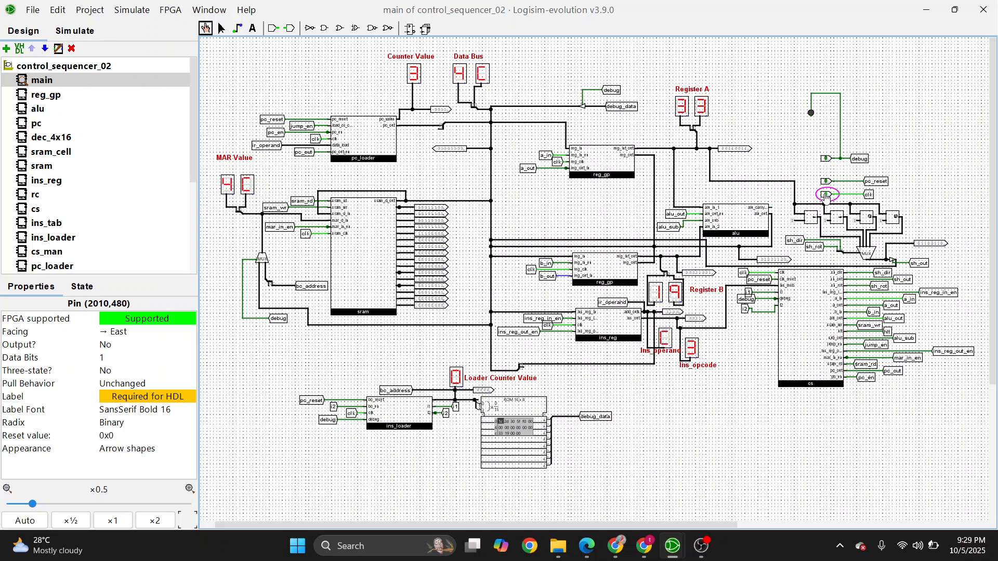
pyautogui.click(826, 195)
pyautogui.click(826, 196)
pyautogui.click(826, 195)
pyautogui.click(826, 196)
pyautogui.click(826, 195)
pyautogui.click(826, 196)
pyautogui.click(826, 195)
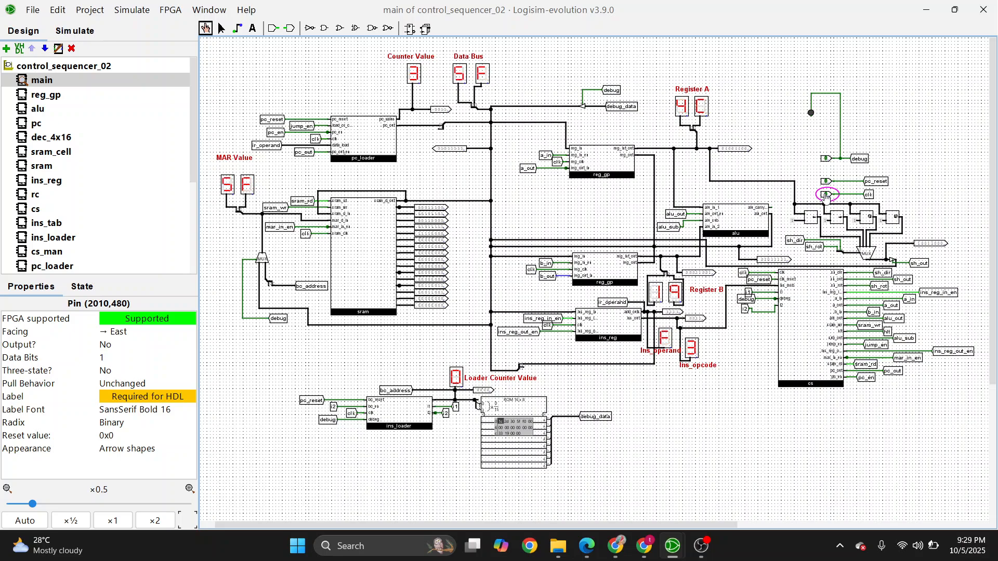
pyautogui.click(826, 195)
pyautogui.click(826, 195)
pyautogui.click(826, 195)
pyautogui.click(826, 196)
pyautogui.click(826, 196)
pyautogui.click(826, 195)
pyautogui.click(826, 196)
pyautogui.click(826, 195)
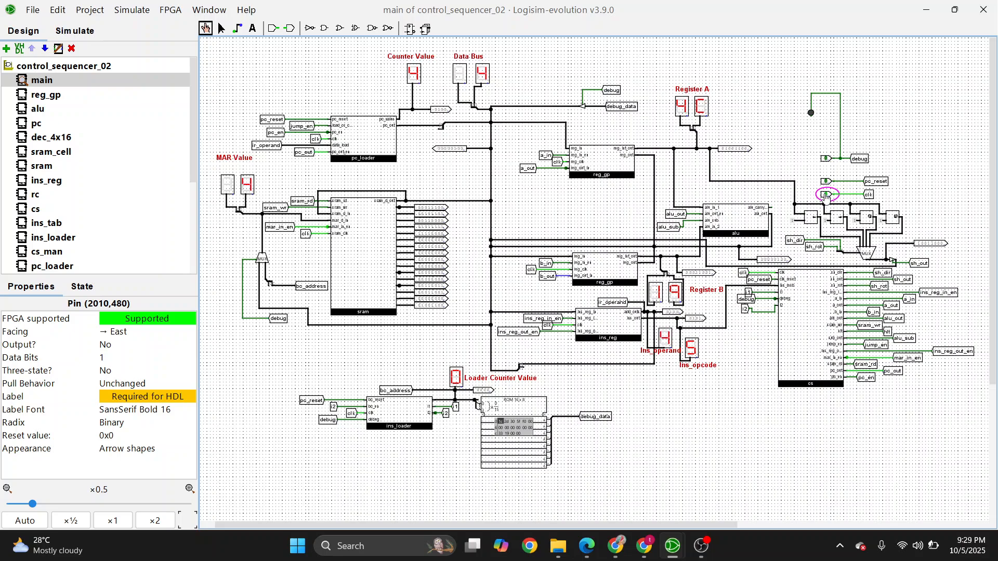
pyautogui.click(826, 196)
pyautogui.click(826, 196)
pyautogui.click(826, 196)
pyautogui.click(826, 195)
pyautogui.click(826, 195)
pyautogui.click(826, 195)
pyautogui.click(826, 195)
pyautogui.click(826, 195)
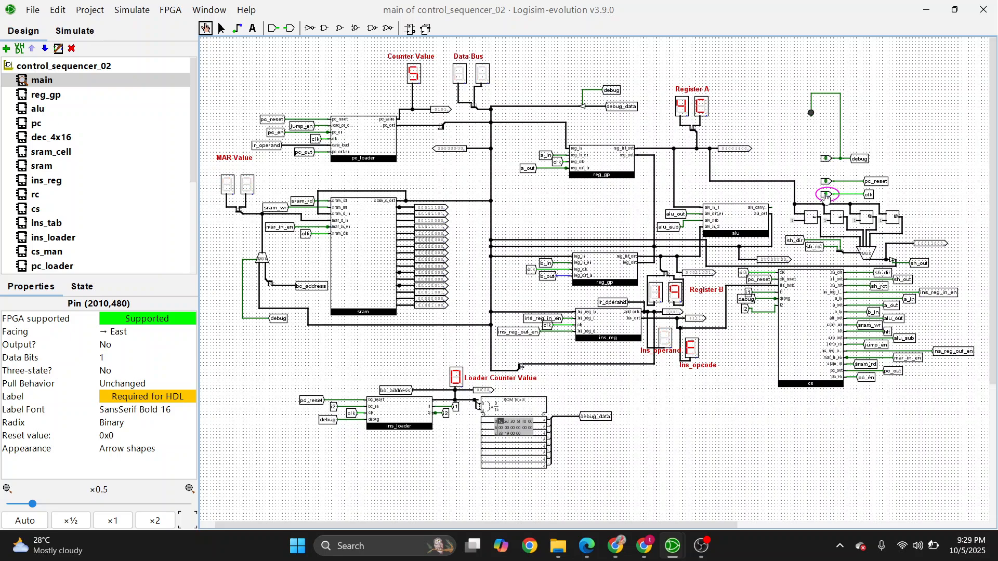
pyautogui.click(826, 195)
pyautogui.click(826, 195)
pyautogui.click(826, 196)
pyautogui.click(826, 196)
pyautogui.click(826, 195)
pyautogui.click(826, 195)
pyautogui.click(826, 195)
pyautogui.click(826, 196)
pyautogui.click(826, 195)
pyautogui.scroll(2, 435, 327)
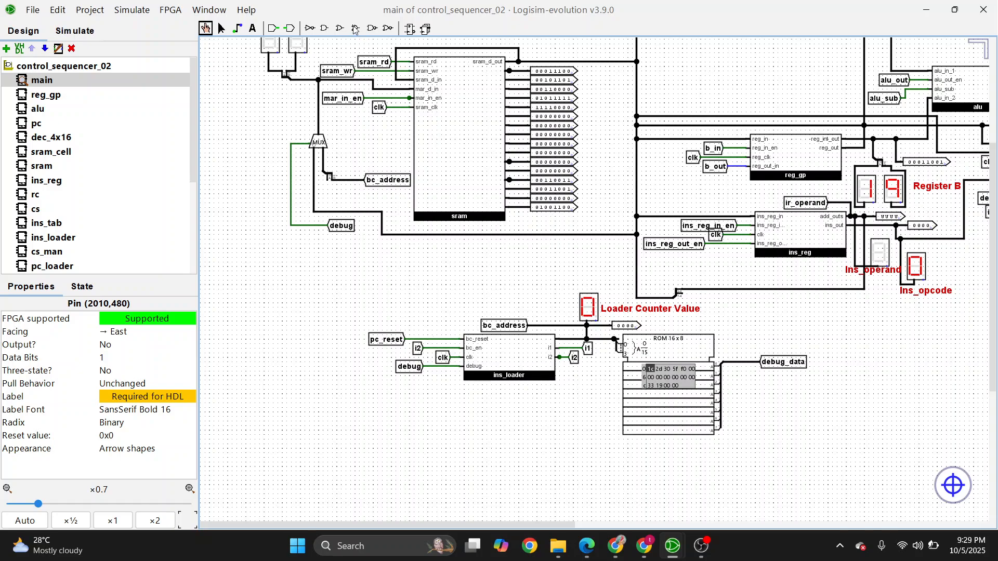
# Open the contents of the 16 x 8 ROM for editing and enlarge the hex editor to show both rows.
pyautogui.click(222, 30)
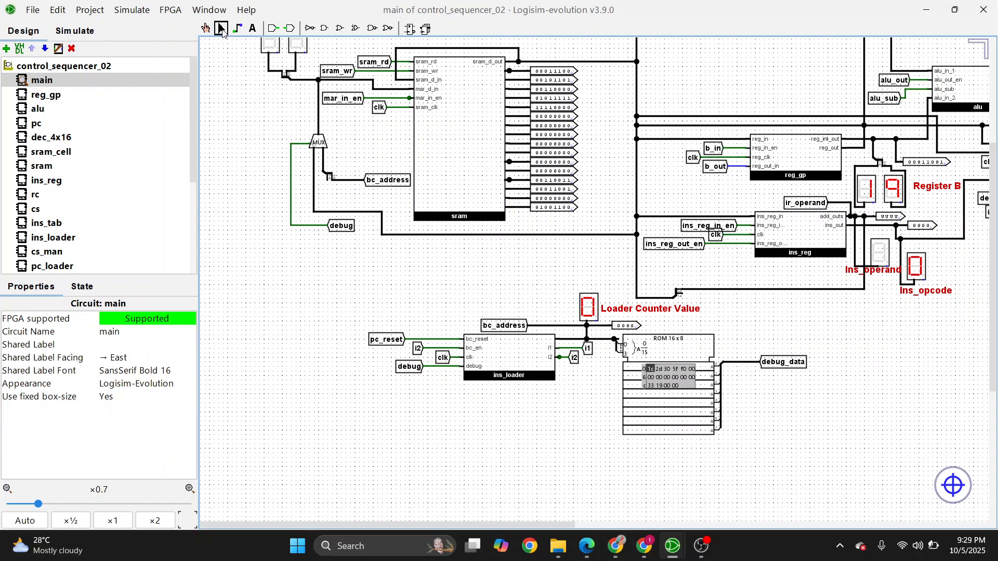
pyautogui.scroll(4, 535, 211)
pyautogui.scroll(3, 535, 211)
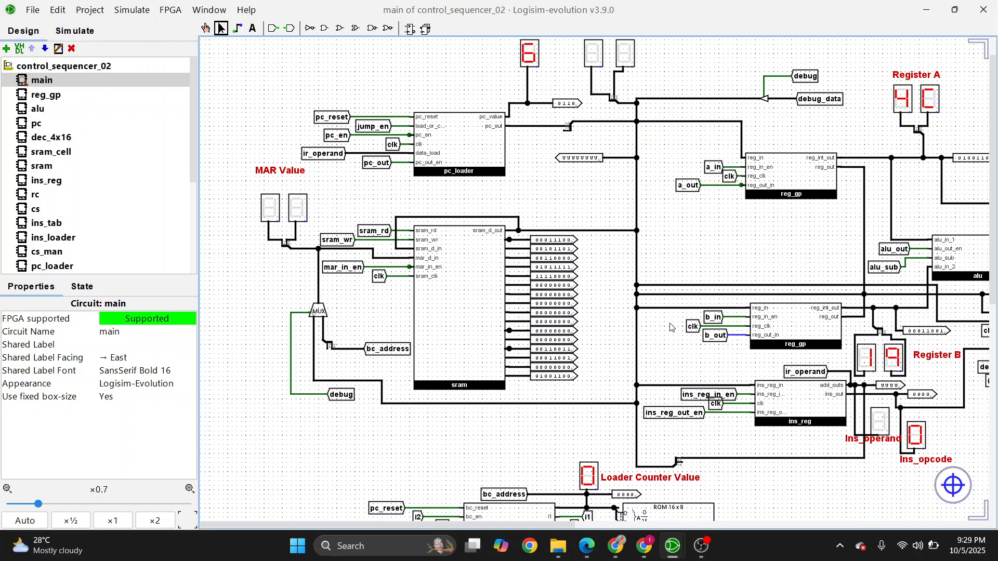
pyautogui.hscroll(10, 670, 328)
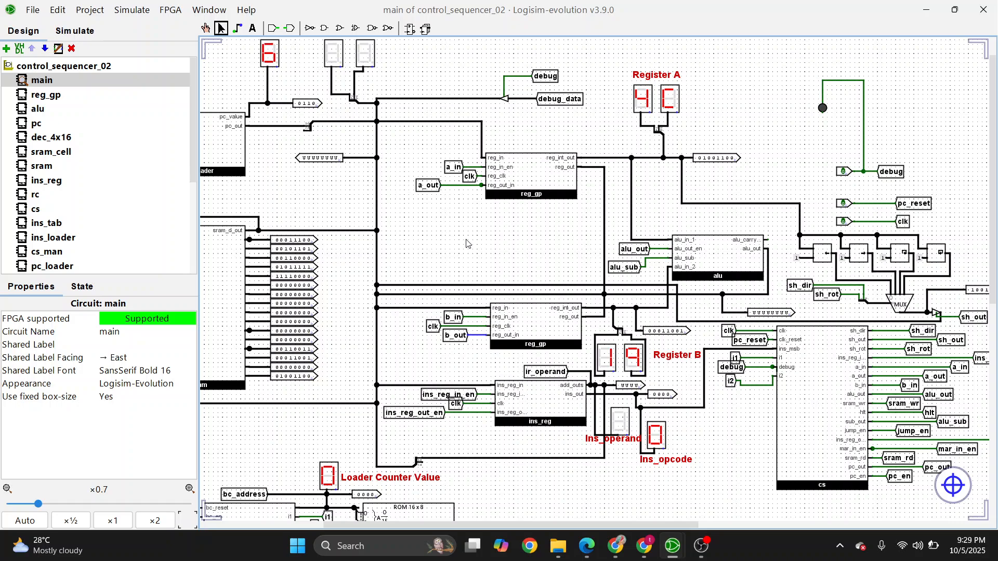
pyautogui.scroll(-2, 466, 243)
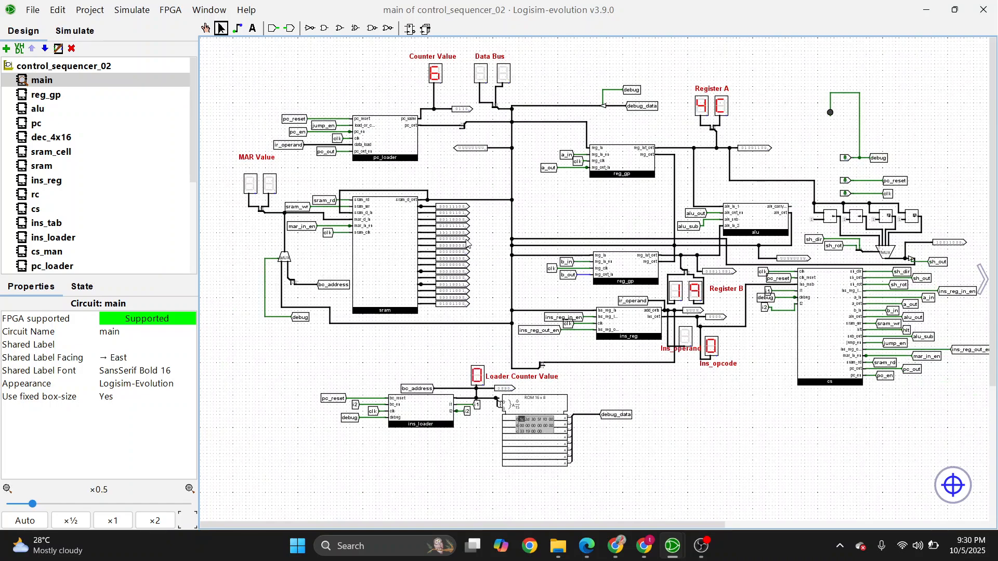
pyautogui.click(533, 424)
pyautogui.rightClick(533, 424)
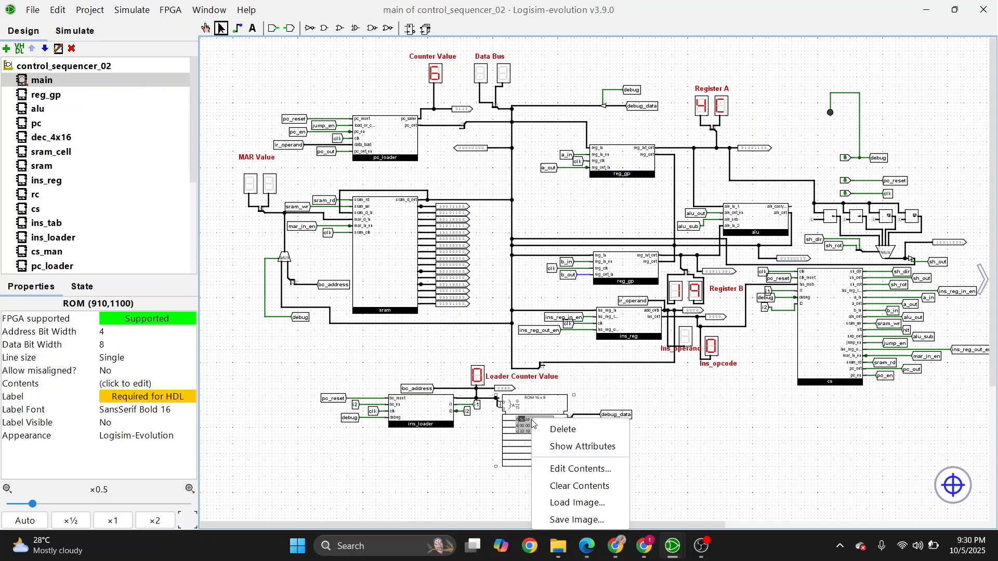
pyautogui.click(554, 469)
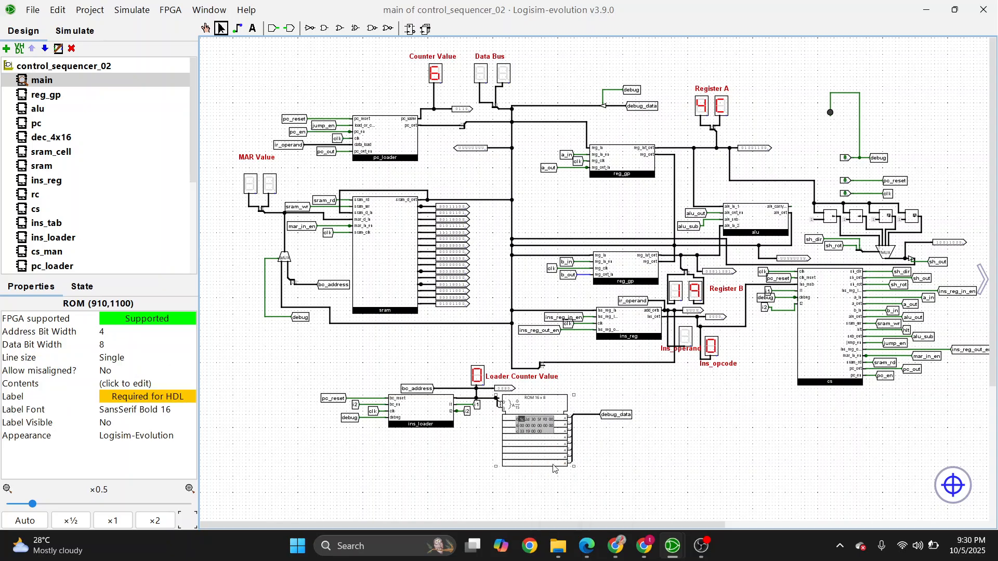
pyautogui.rightClick(556, 435)
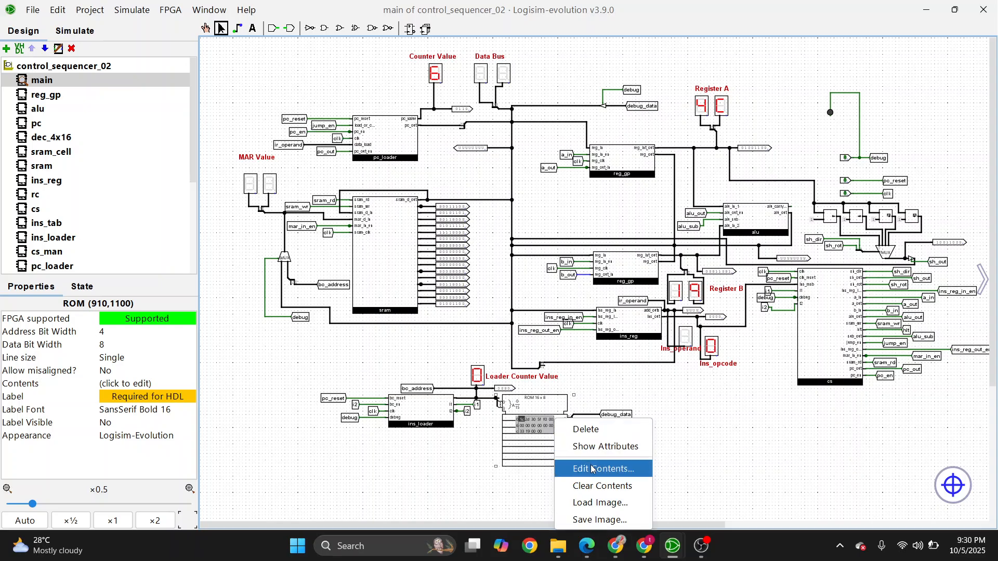
pyautogui.click(592, 469)
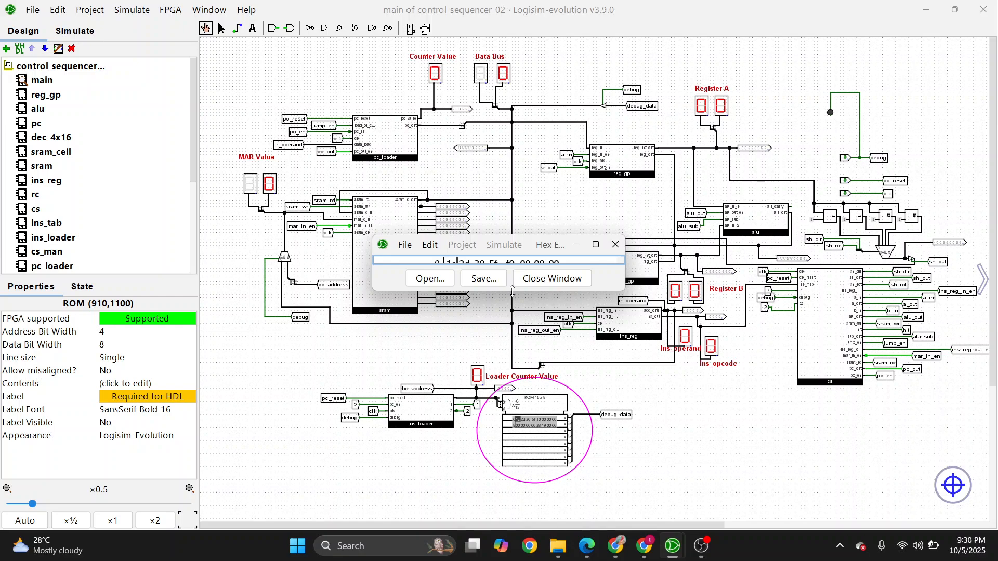
pyautogui.moveTo(512, 292); pyautogui.dragTo(512, 319)
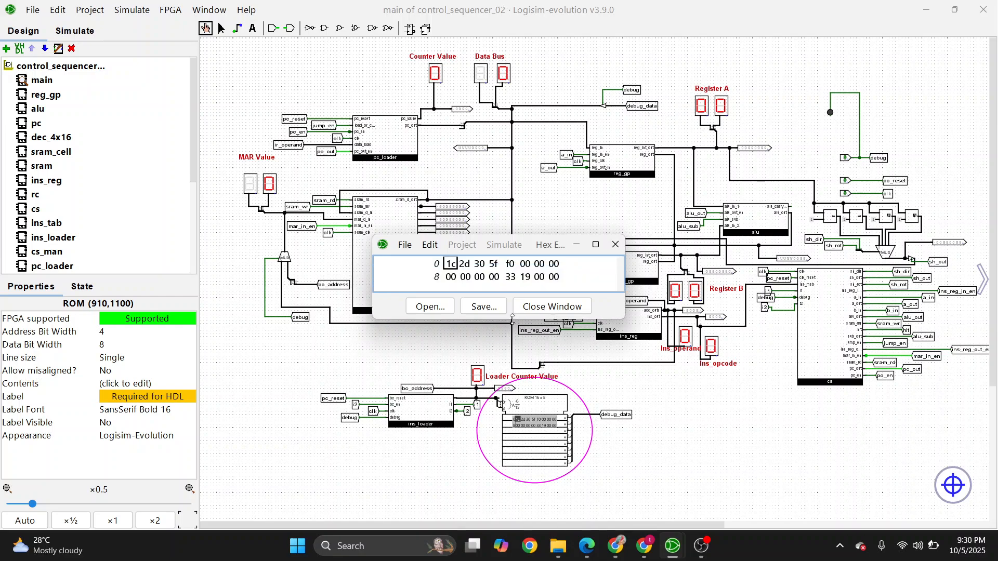
# Load the memory image jump.hex into the 16 x 8 ROM through its hex editor.
pyautogui.click(430, 307)
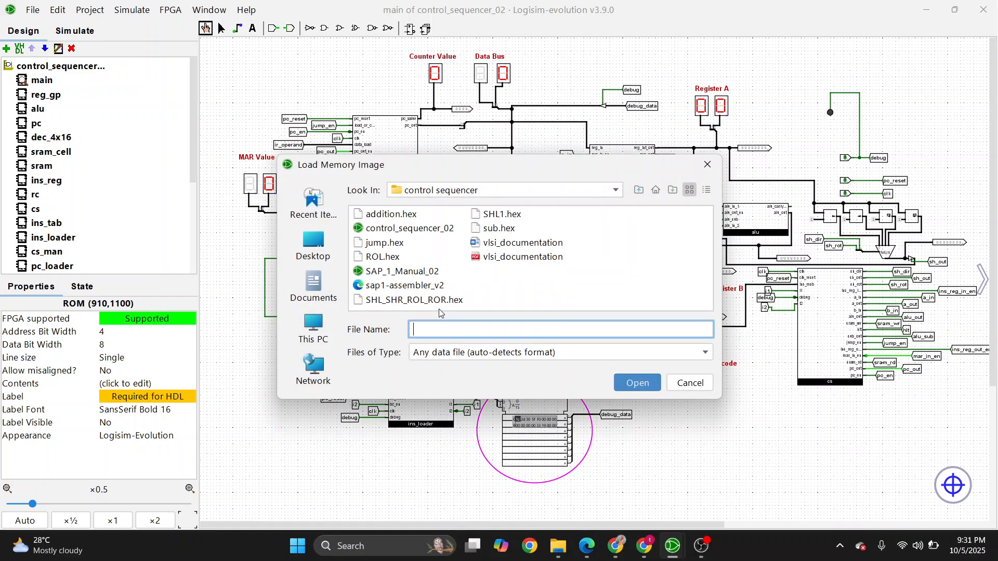
pyautogui.click(385, 244)
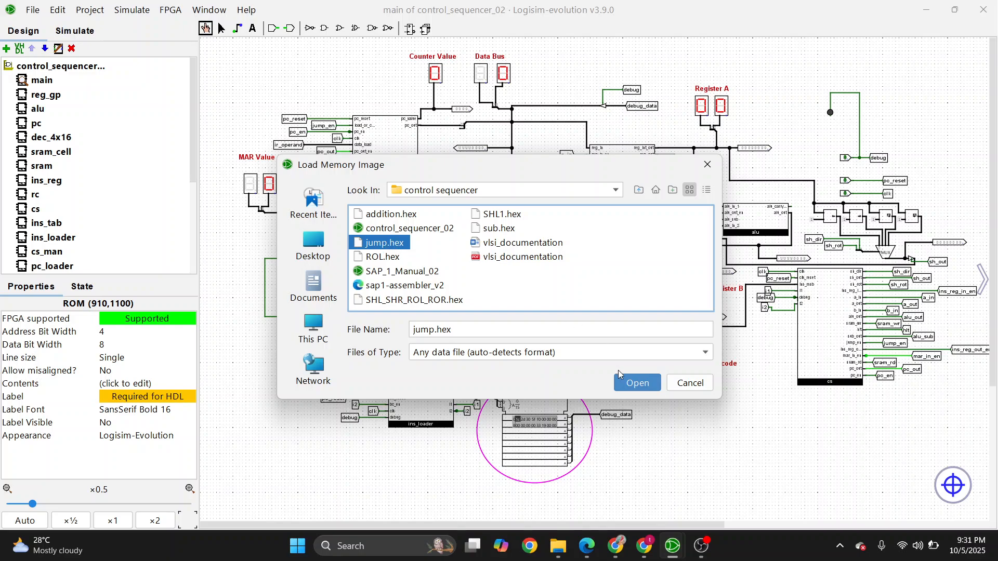
pyautogui.click(637, 383)
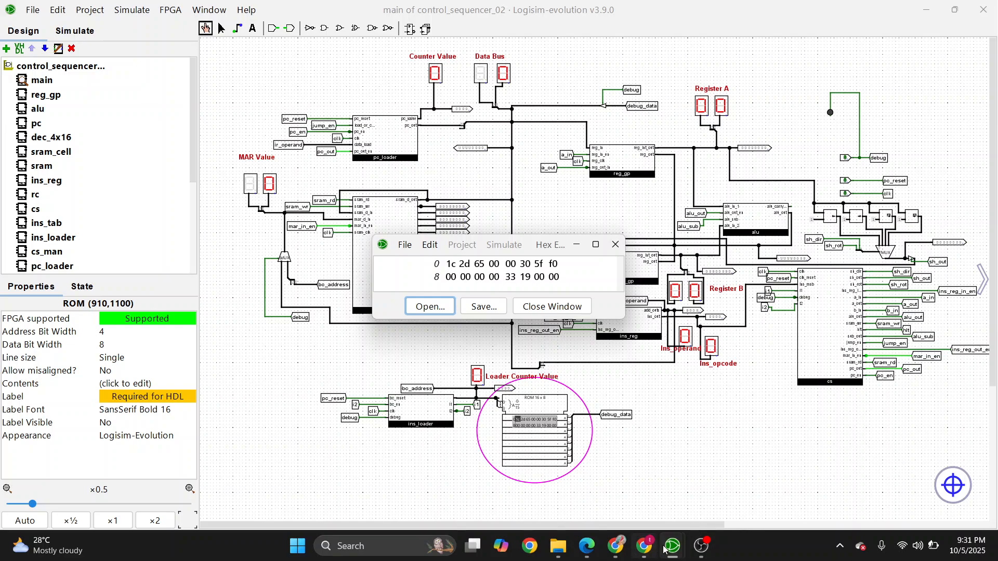
pyautogui.click(493, 310)
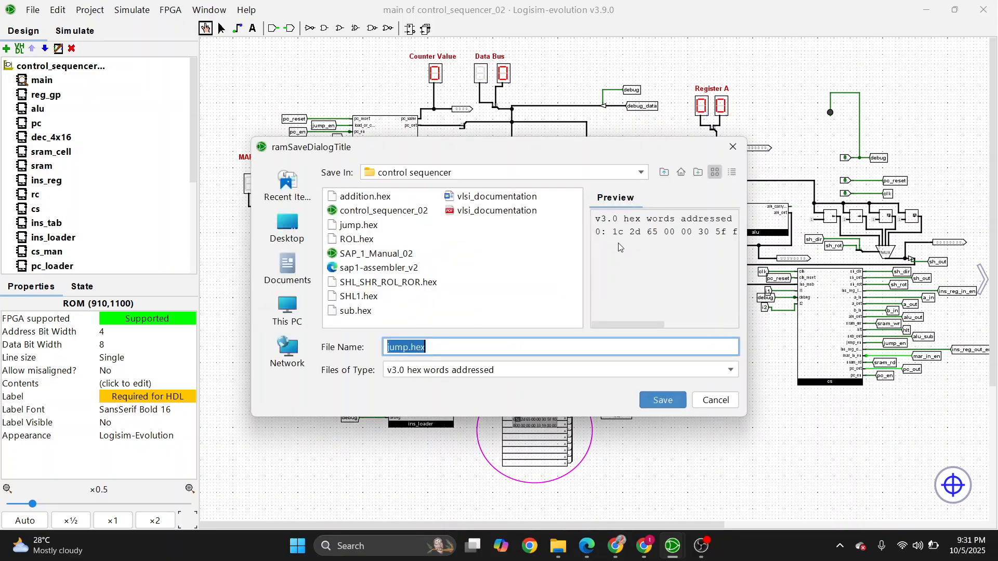
pyautogui.click(666, 399)
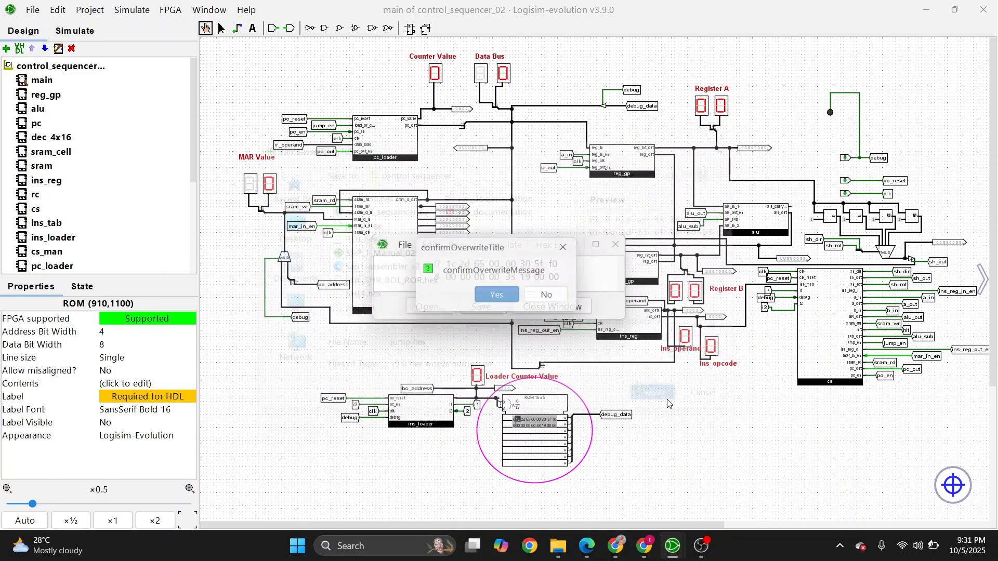
pyautogui.click(540, 299)
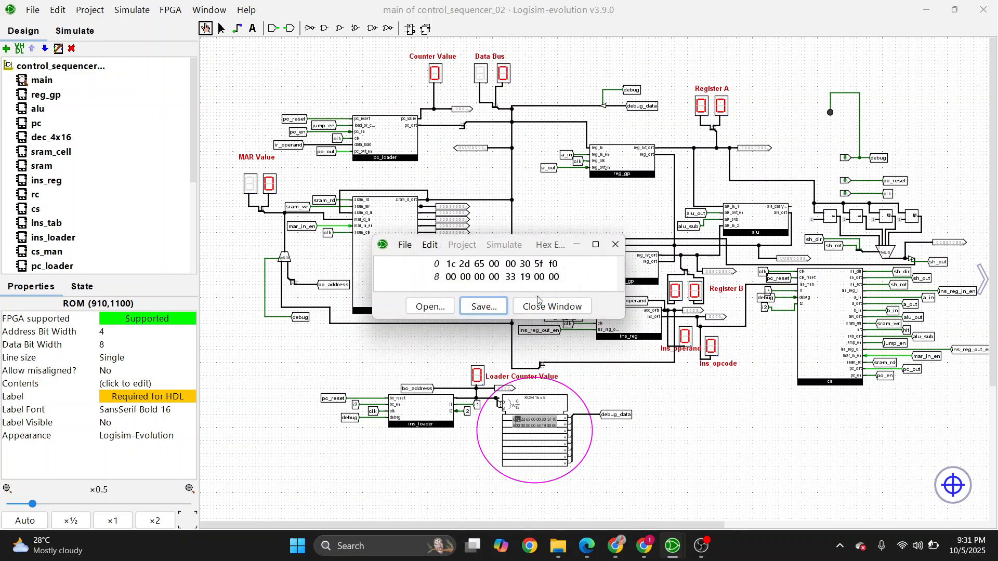
# Put the hex editor away, turn on the debug input and pulse pc_reset for loading the jump program.
pyautogui.click(576, 244)
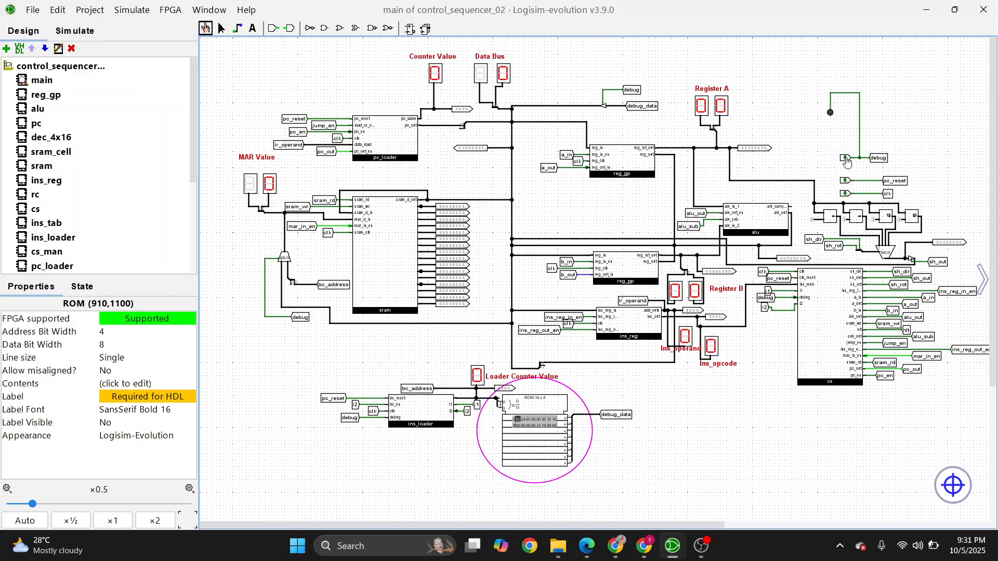
pyautogui.click(847, 159)
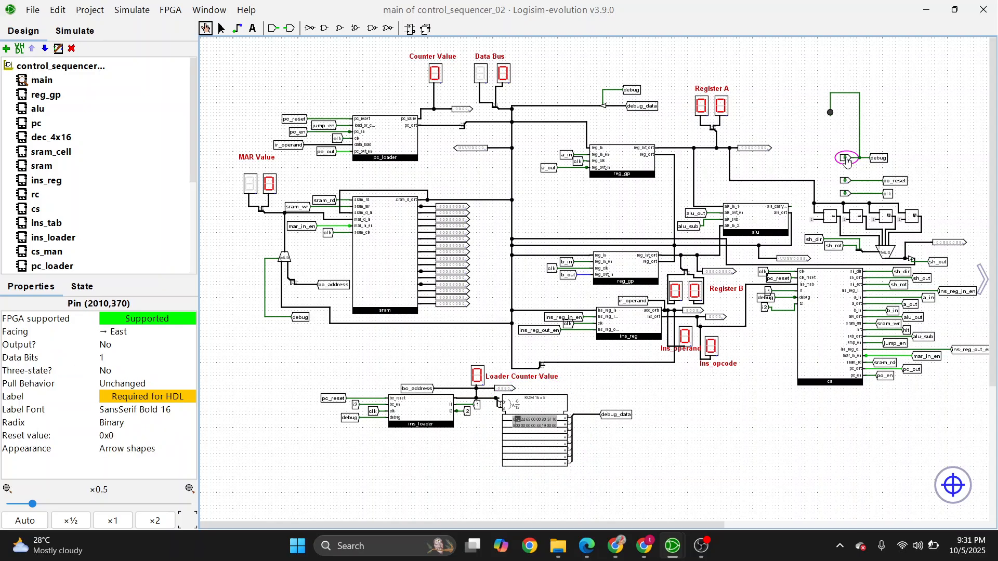
pyautogui.click(846, 181)
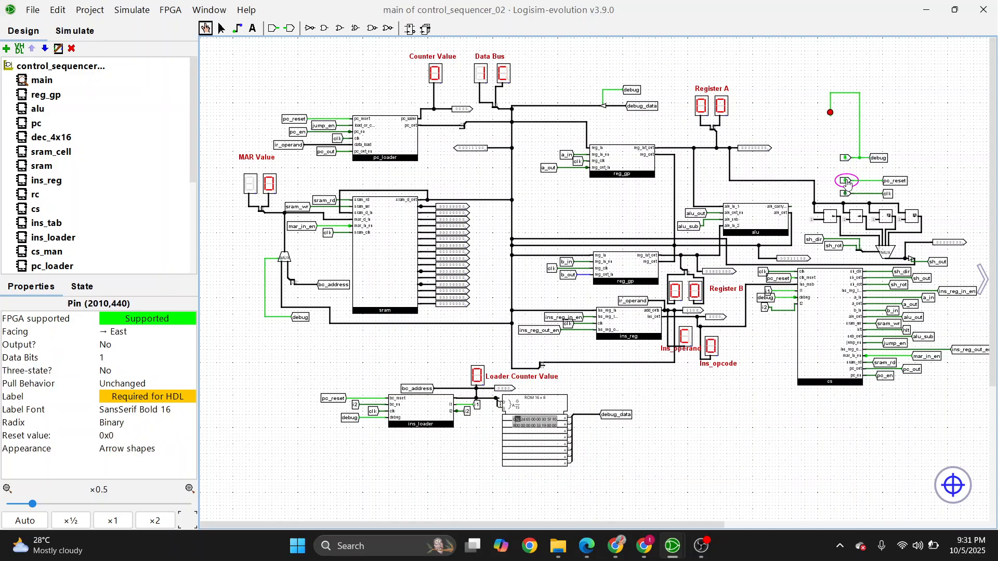
# Pulse the clk input until the loader counter wraps around to 0, transferring the jump program from ROM into sram.
pyautogui.click(846, 195)
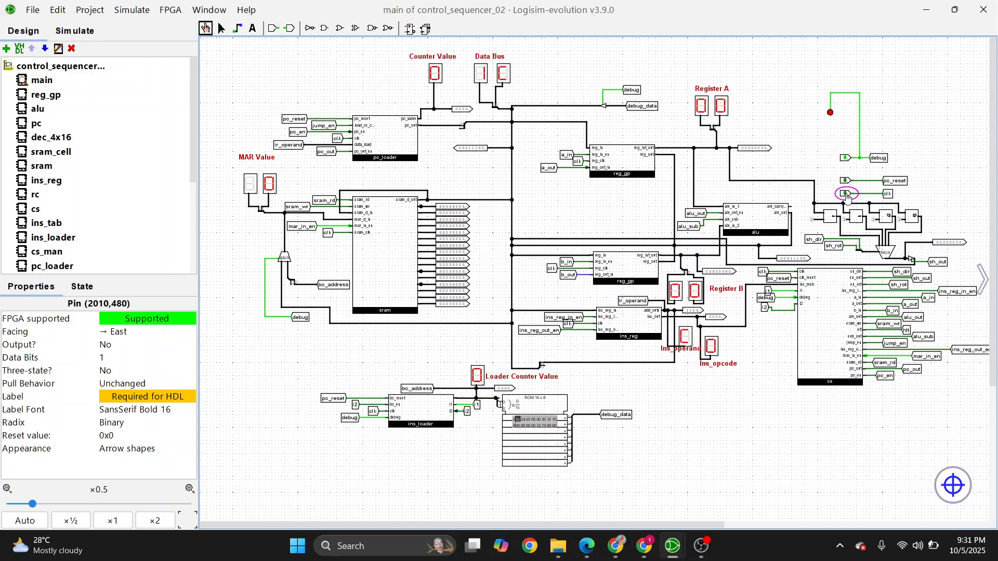
pyautogui.click(846, 195)
pyautogui.click(847, 195)
pyautogui.click(846, 195)
pyautogui.click(846, 195)
pyautogui.click(847, 195)
pyautogui.click(846, 195)
pyautogui.click(847, 196)
pyautogui.click(847, 196)
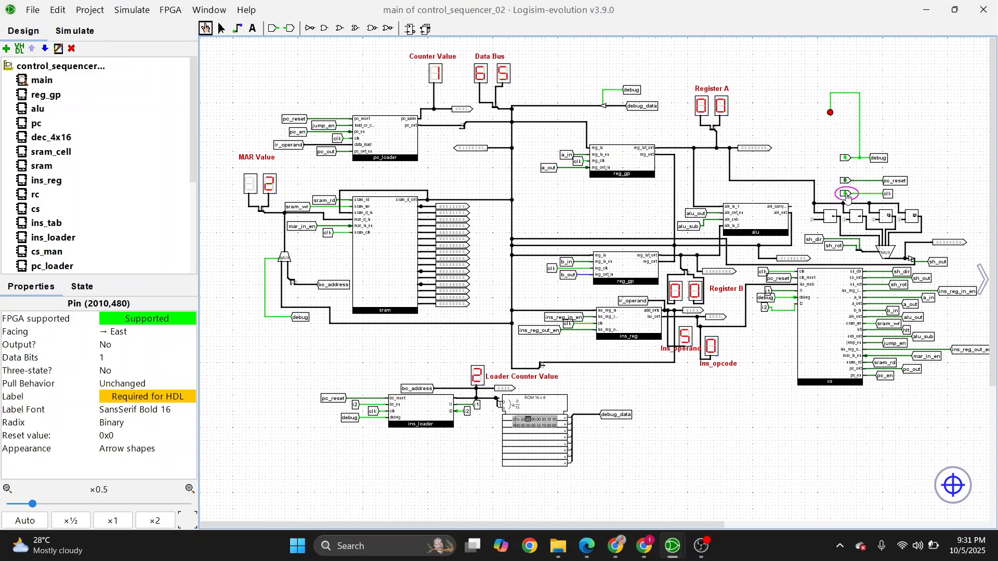
pyautogui.doubleClick(847, 195)
pyautogui.click(847, 196)
pyautogui.click(847, 195)
pyautogui.click(847, 195)
pyautogui.click(847, 196)
pyautogui.click(847, 195)
pyautogui.click(847, 196)
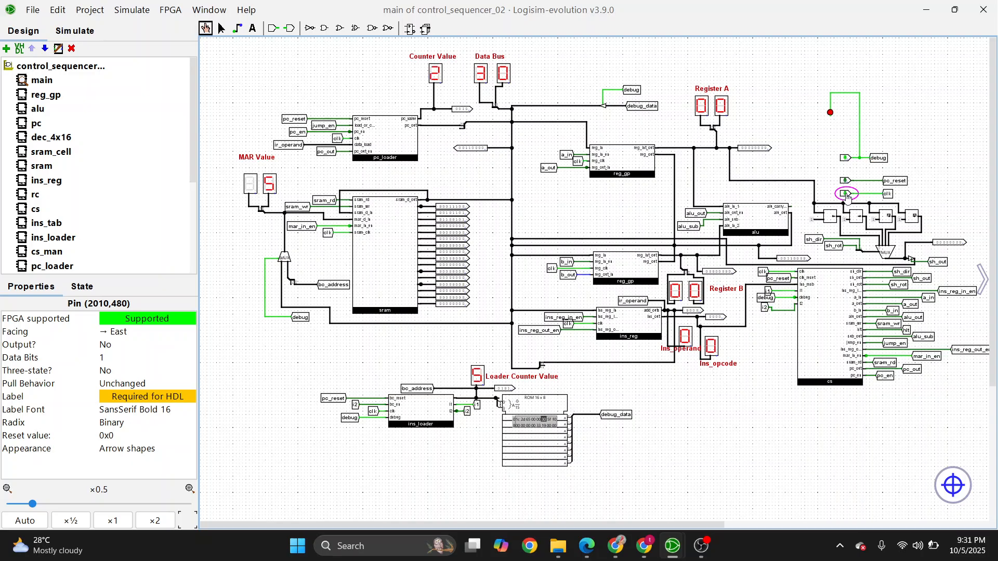
pyautogui.click(847, 196)
pyautogui.click(847, 195)
pyautogui.click(847, 196)
pyautogui.click(846, 195)
pyautogui.click(847, 196)
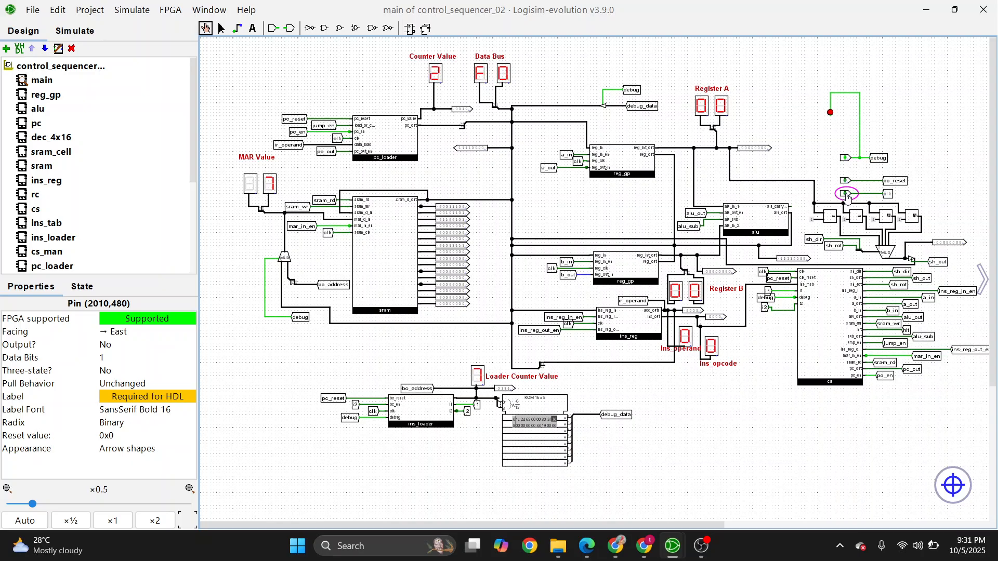
pyautogui.click(847, 196)
pyautogui.click(847, 195)
pyautogui.click(847, 195)
pyautogui.click(846, 196)
pyautogui.click(847, 196)
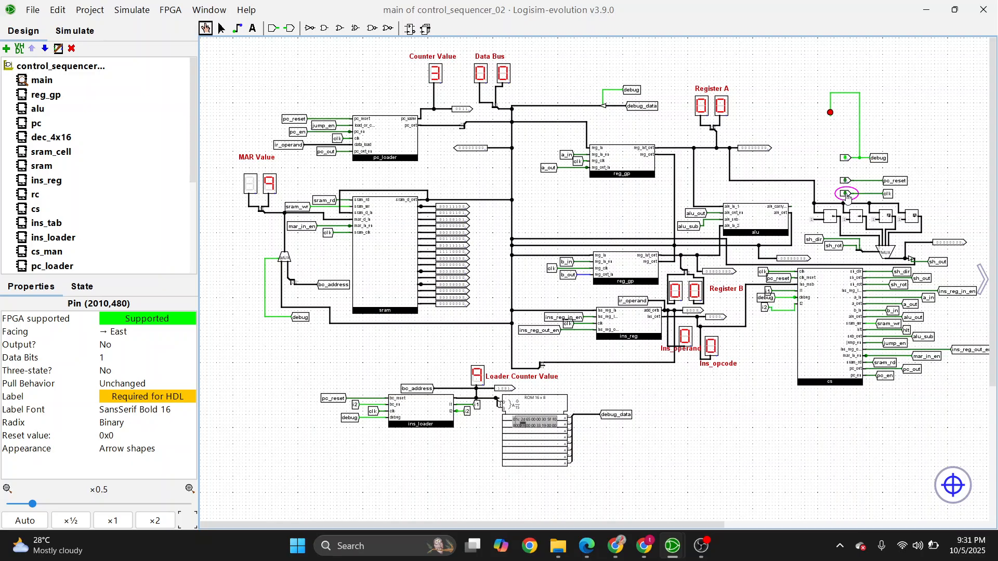
pyautogui.click(847, 195)
pyautogui.click(847, 195)
pyautogui.click(847, 196)
pyautogui.click(846, 195)
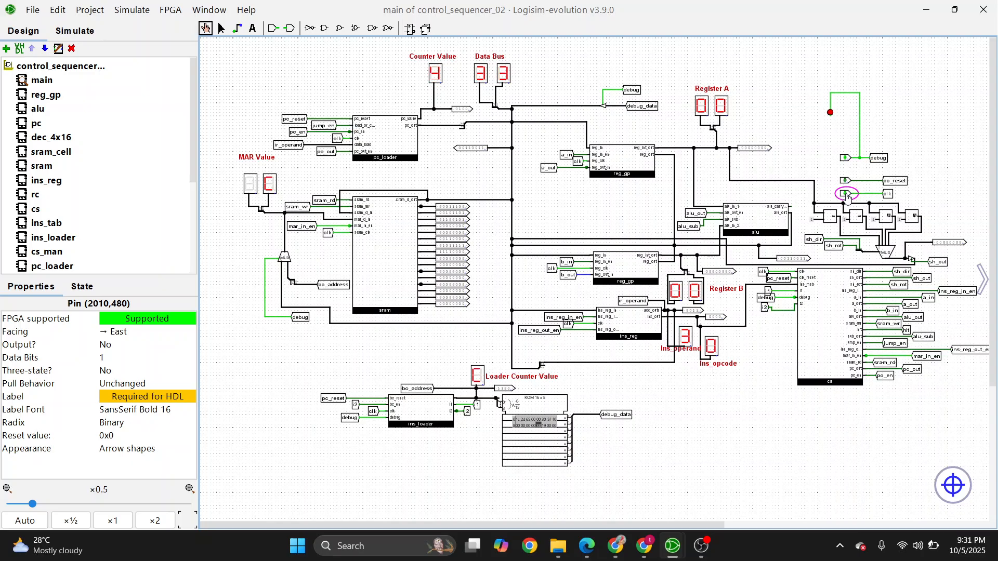
pyautogui.click(846, 195)
pyautogui.click(847, 196)
pyautogui.click(846, 196)
pyautogui.click(847, 196)
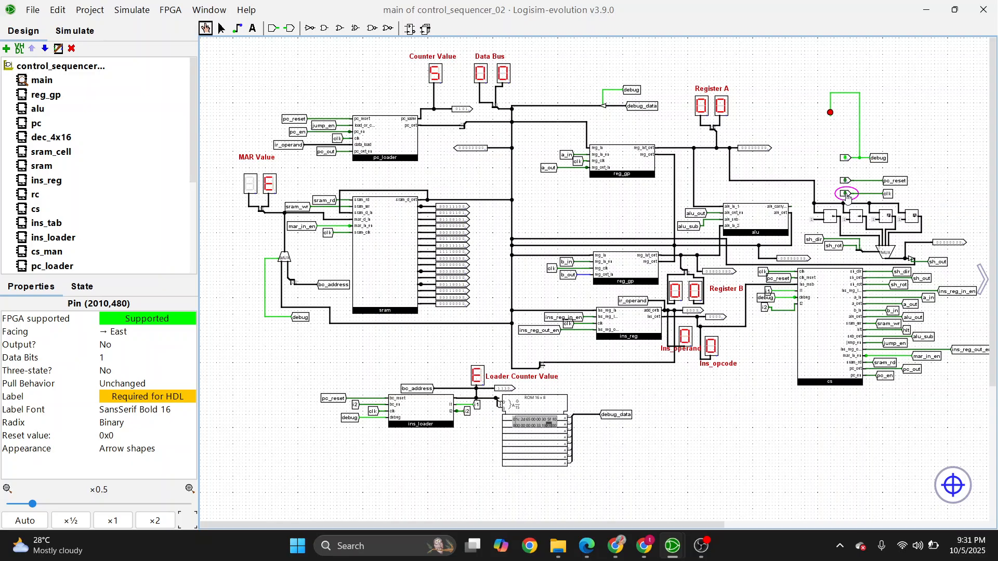
pyautogui.click(847, 195)
pyautogui.click(846, 196)
pyautogui.click(847, 195)
pyautogui.click(847, 196)
# Turn off the debug input and pulse pc_reset on and off to reset the program counter.
pyautogui.click(846, 159)
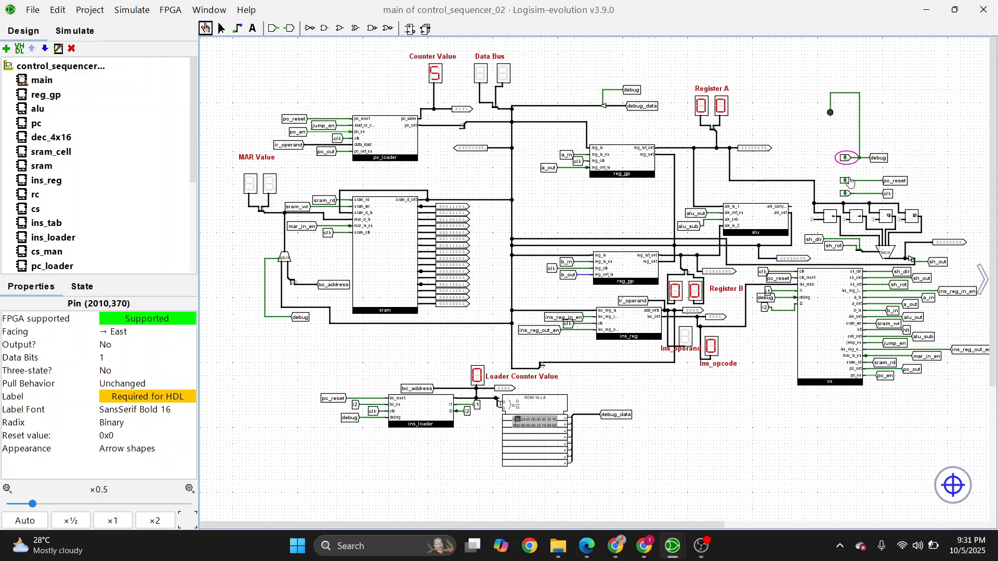
pyautogui.click(847, 181)
pyautogui.click(848, 182)
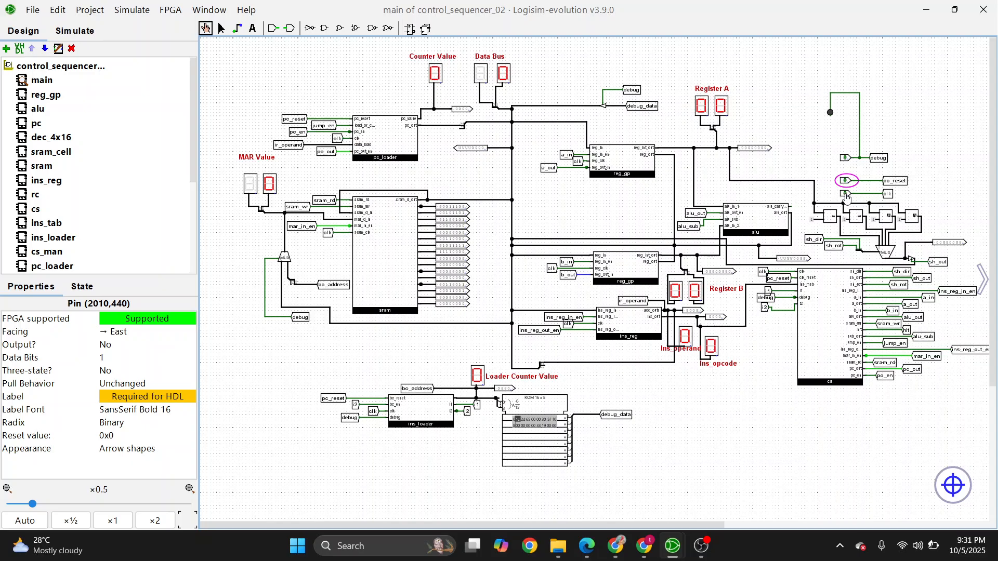
# Pulse the clk input through the LDA, LDB and JMP instructions of the jump program until the program counter takes the jump.
pyautogui.click(846, 194)
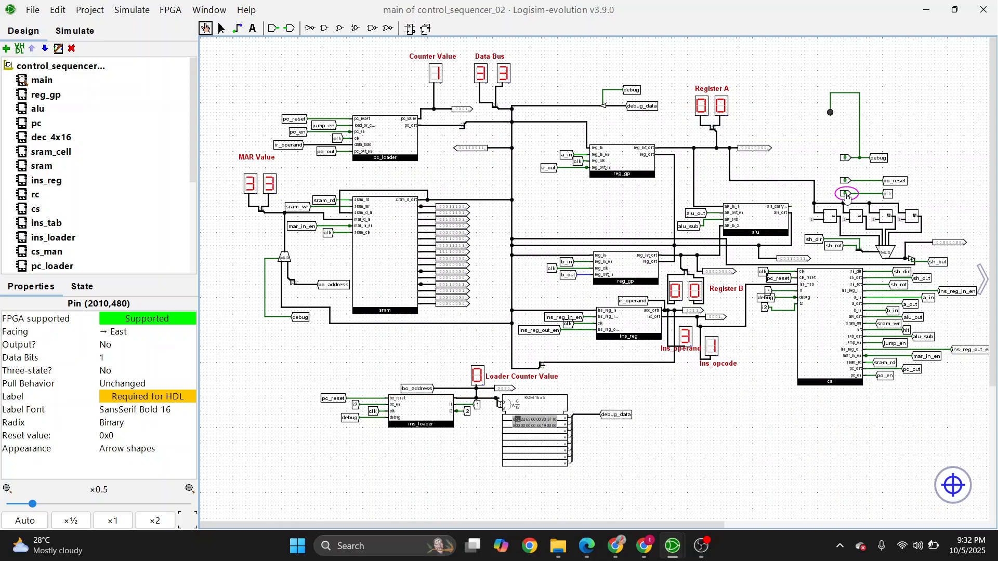
pyautogui.click(846, 195)
pyautogui.click(846, 194)
pyautogui.click(846, 194)
pyautogui.click(846, 195)
pyautogui.click(846, 195)
pyautogui.click(846, 195)
pyautogui.click(846, 195)
pyautogui.click(846, 195)
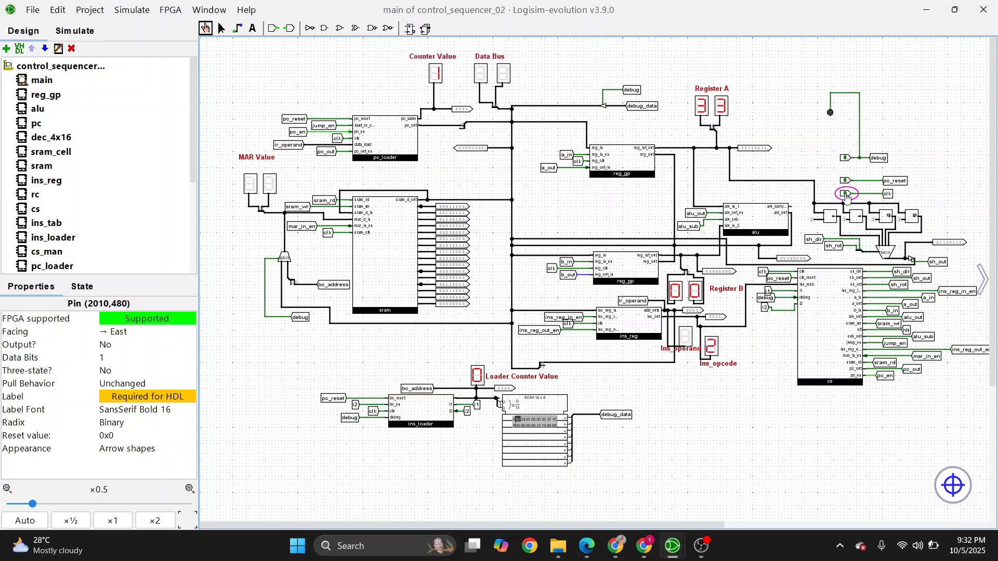
pyautogui.click(846, 195)
pyautogui.click(845, 195)
pyautogui.click(846, 195)
pyautogui.click(846, 195)
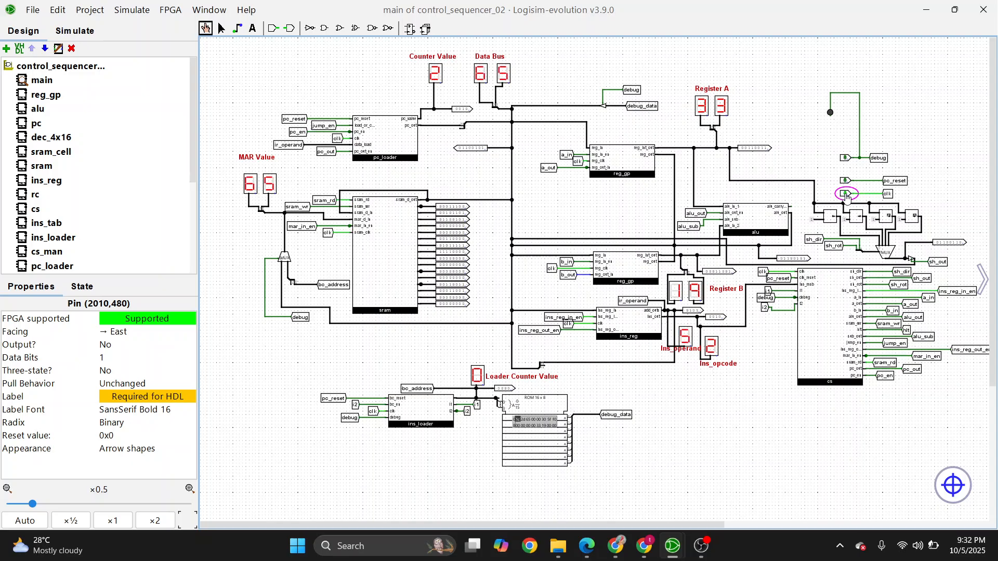
pyautogui.click(845, 195)
pyautogui.click(846, 194)
pyautogui.click(846, 195)
pyautogui.click(845, 195)
pyautogui.click(846, 195)
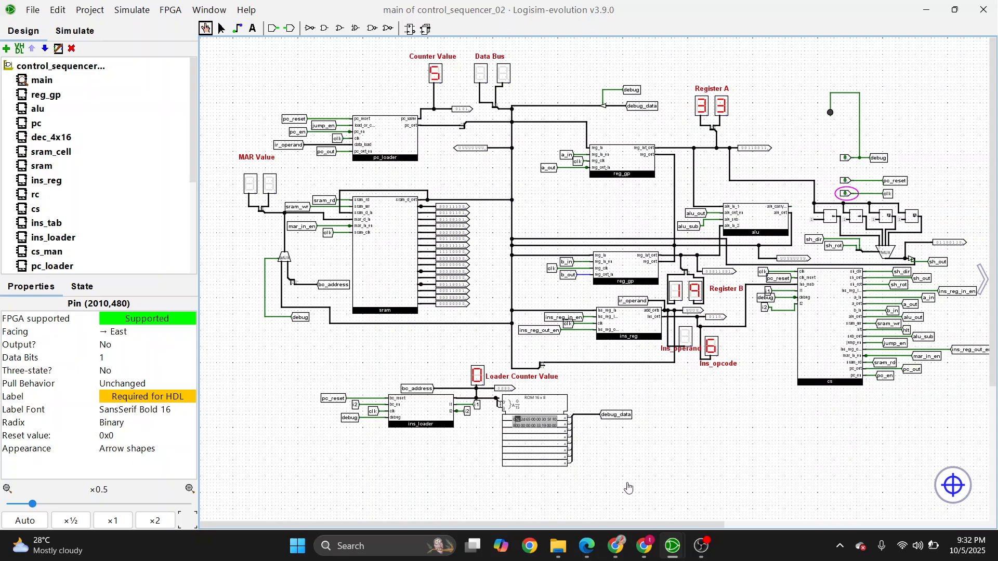
# Check the JMP instruction in Table 1 of the Control_sequencer_02 README in Chrome, and return to Logisim.
pyautogui.moveTo(626, 548)
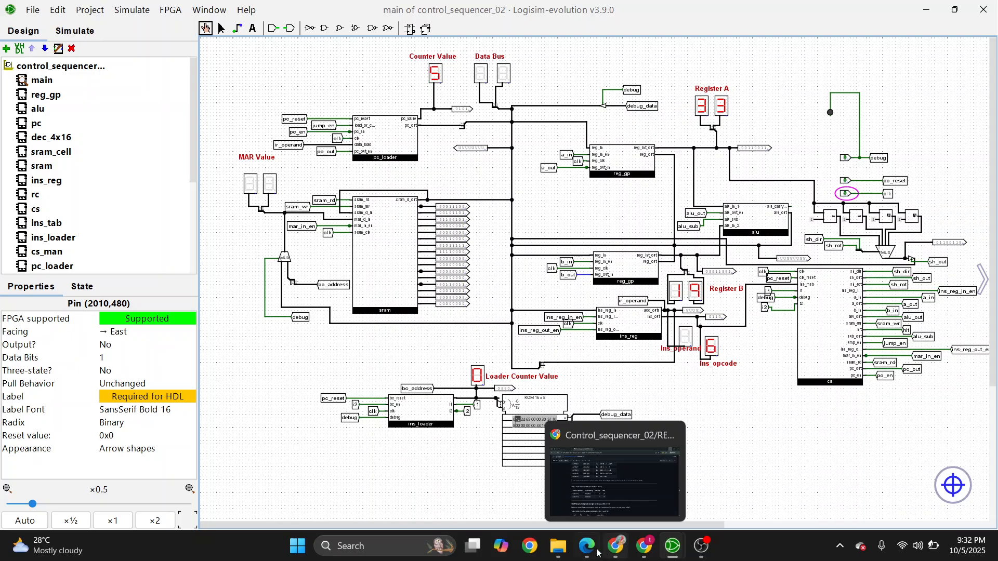
pyautogui.moveTo(591, 553)
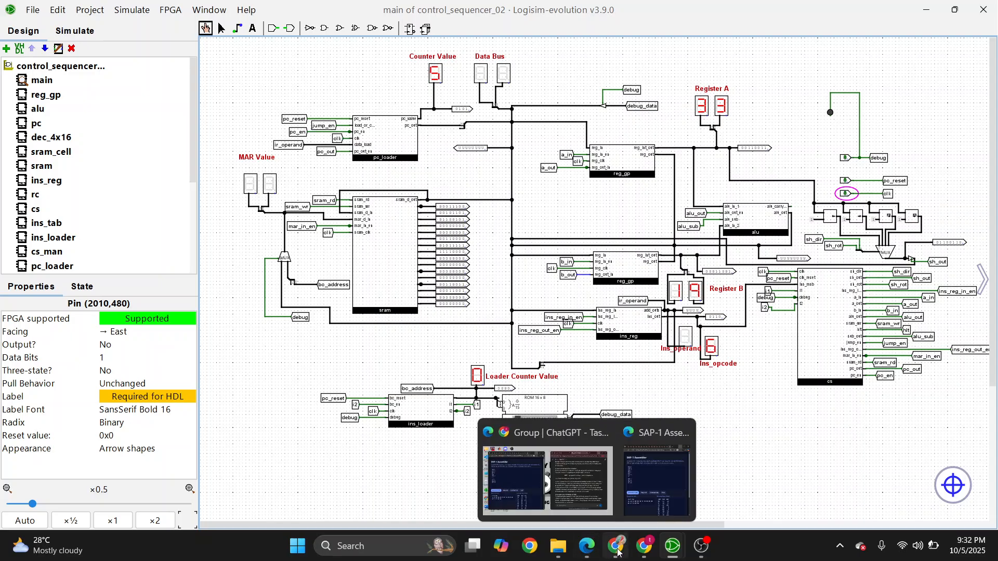
pyautogui.click(610, 509)
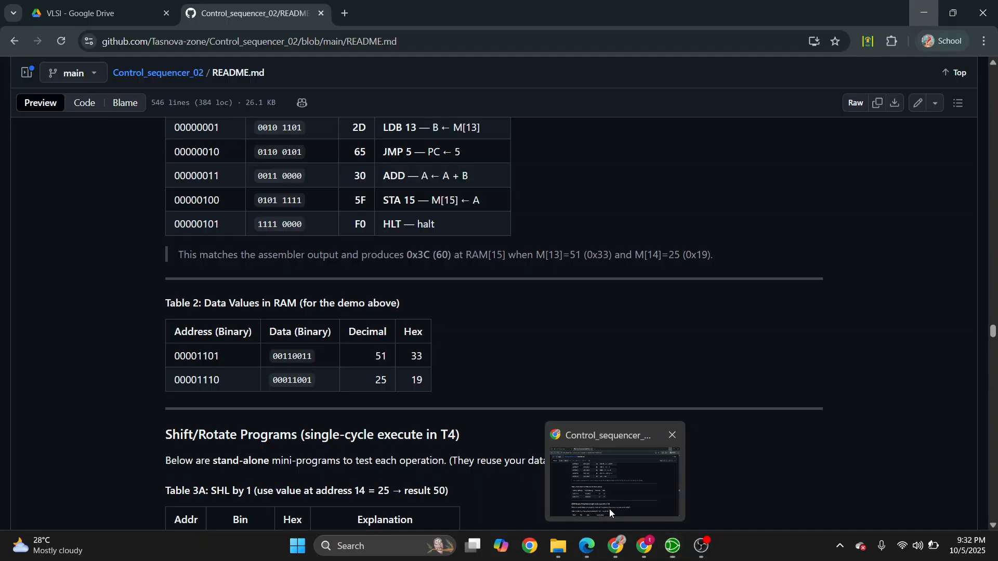
pyautogui.scroll(3, 408, 331)
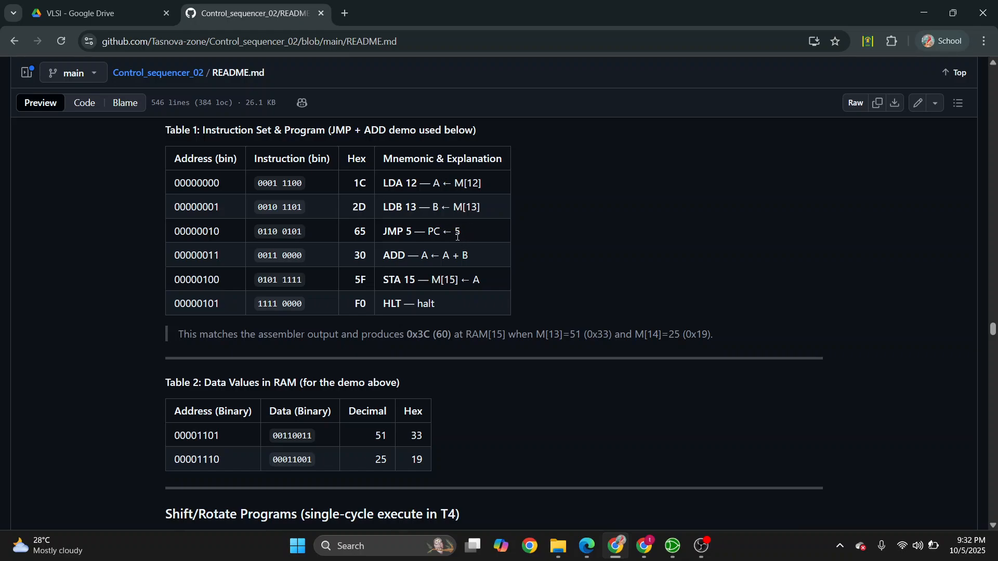
pyautogui.click(921, 7)
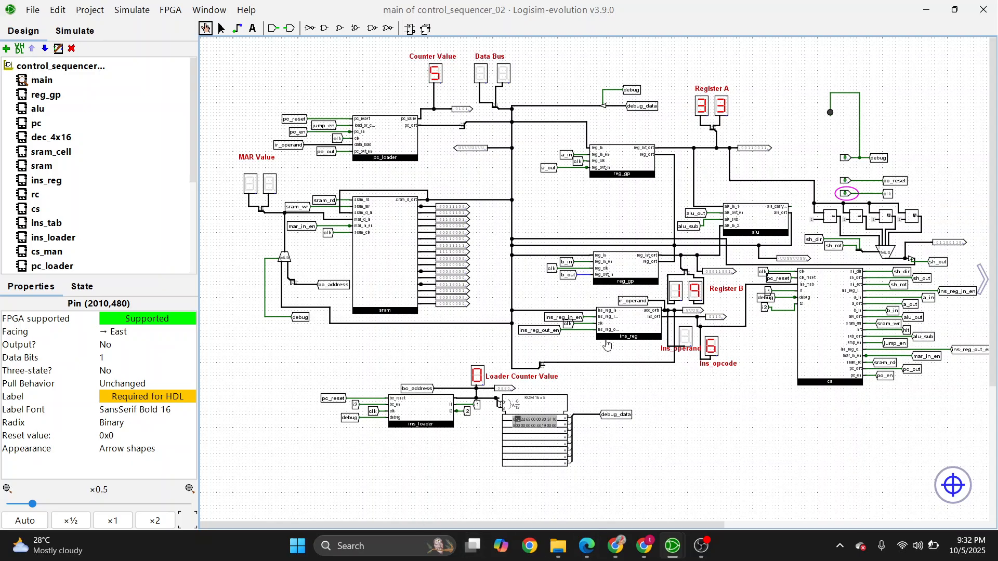
# Load SHL_SHR_ROL_ROR.hex into the 16 x 8 ROM, enlarge the hex editor to show both rows, and put it away.
pyautogui.doubleClick(546, 426)
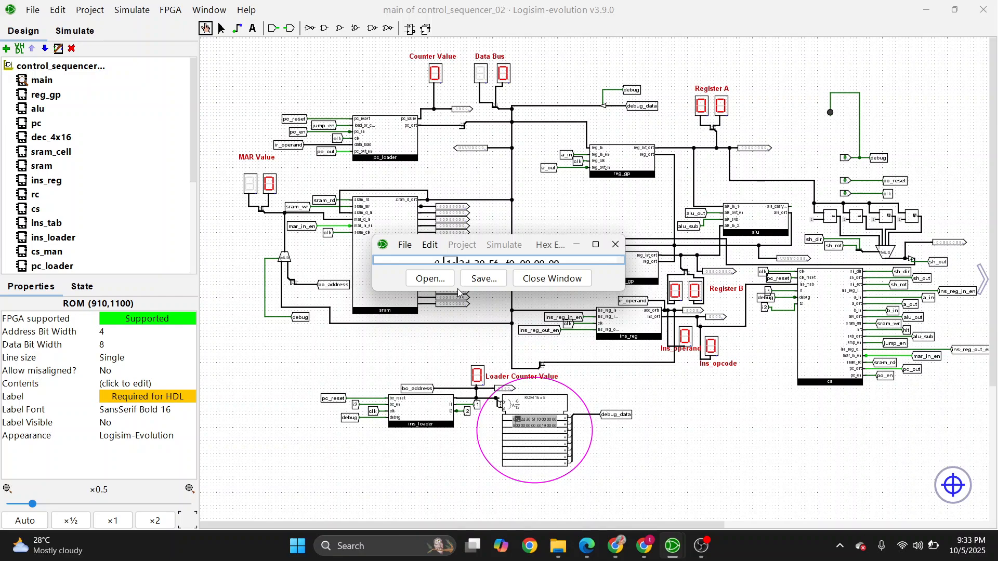
pyautogui.click(439, 281)
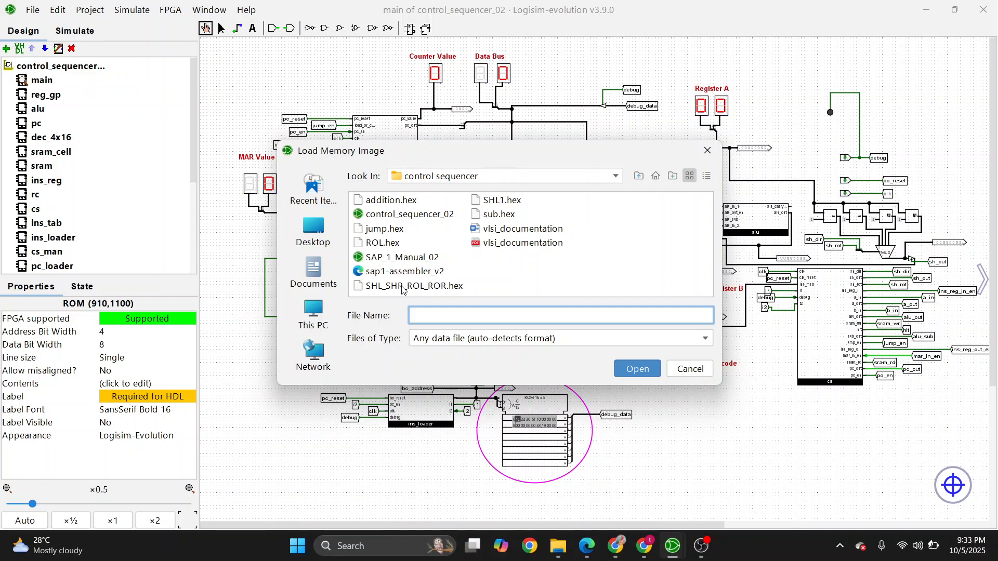
pyautogui.click(403, 286)
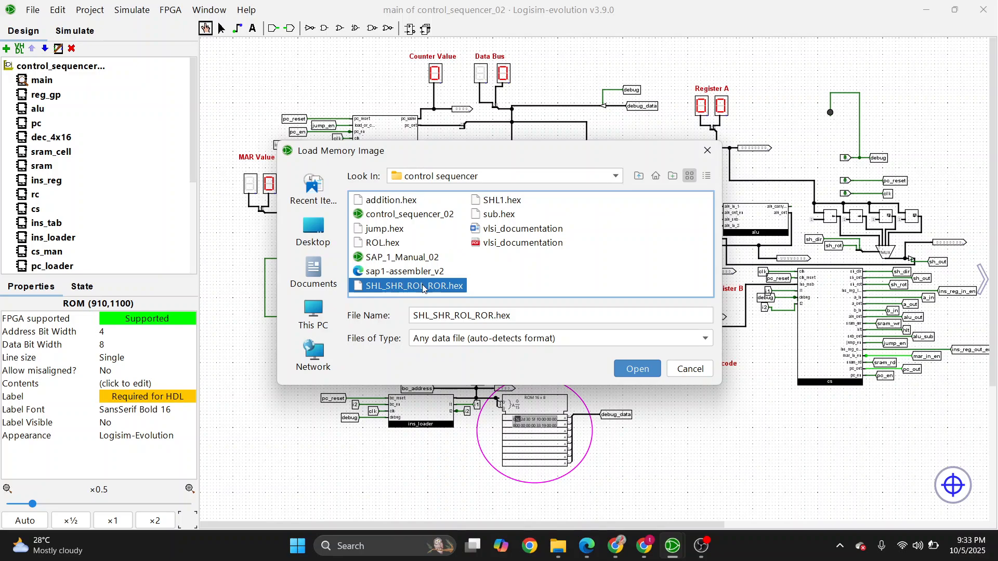
pyautogui.click(633, 368)
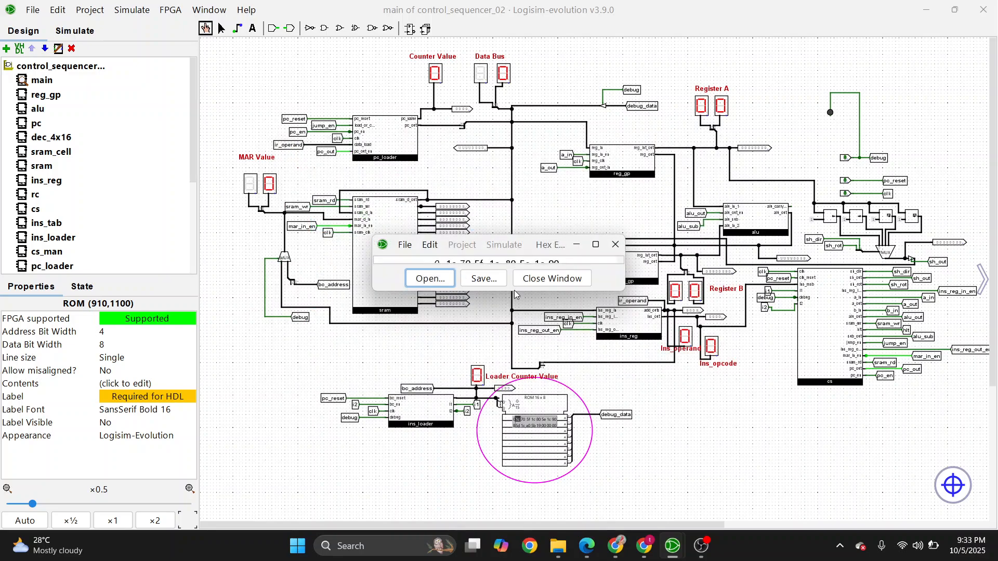
pyautogui.moveTo(515, 292); pyautogui.dragTo(516, 320)
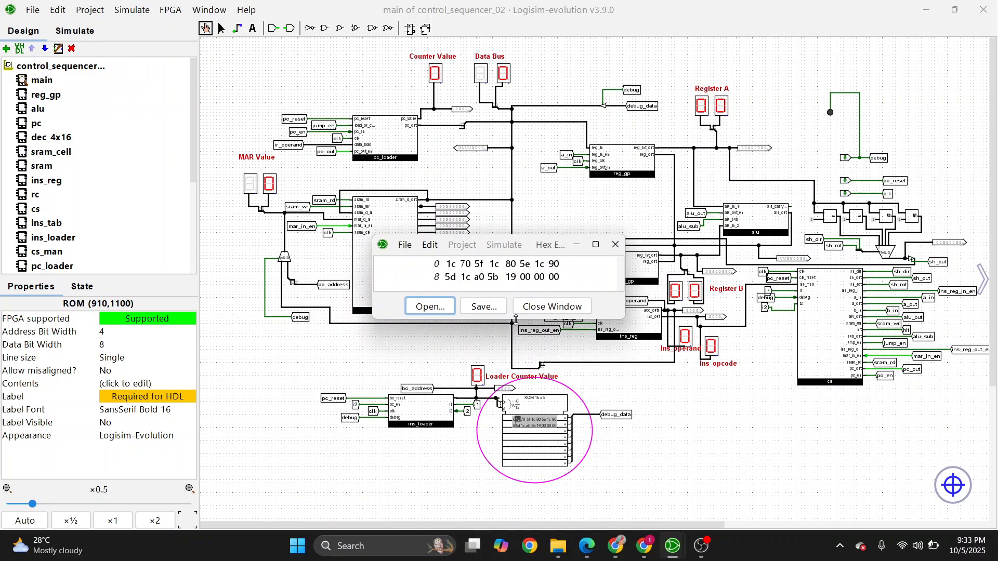
pyautogui.click(577, 245)
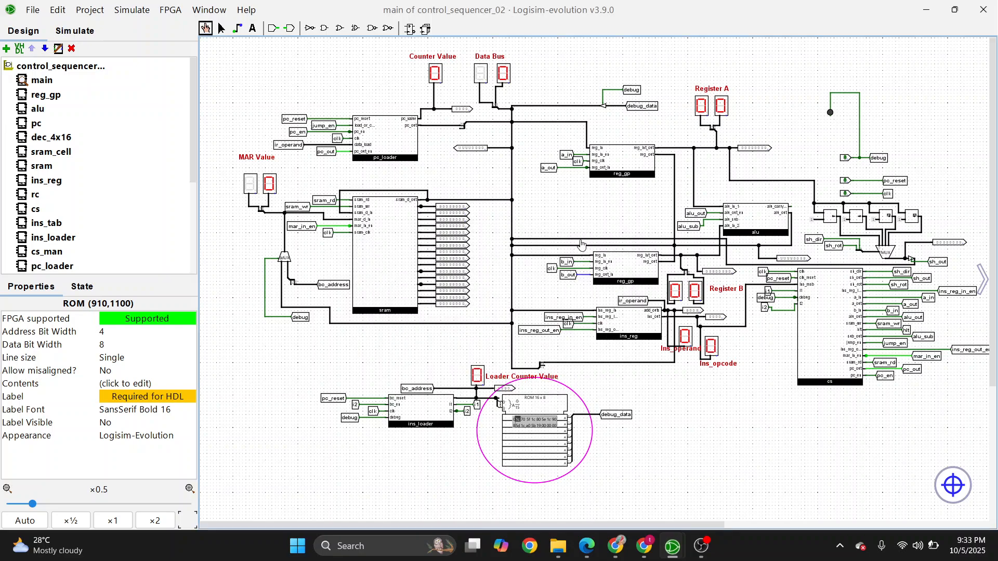
# Turn on the debug input and pulse pc_reset on and off to prepare loading the shift/rotate program.
pyautogui.click(846, 158)
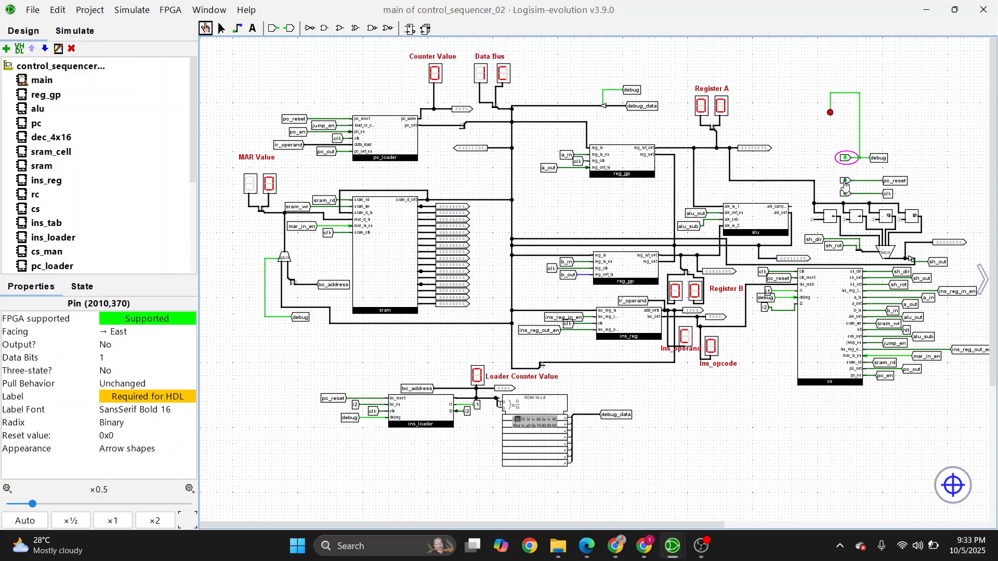
pyautogui.click(846, 182)
pyautogui.click(845, 182)
# Pulse the clk input with debug on until the loader counter wraps past F, transferring all 16 ROM bytes to RAM.
pyautogui.click(845, 195)
pyautogui.click(845, 195)
pyautogui.click(846, 195)
pyautogui.click(845, 195)
pyautogui.click(845, 196)
pyautogui.click(845, 195)
pyautogui.click(845, 195)
pyautogui.doubleClick(846, 195)
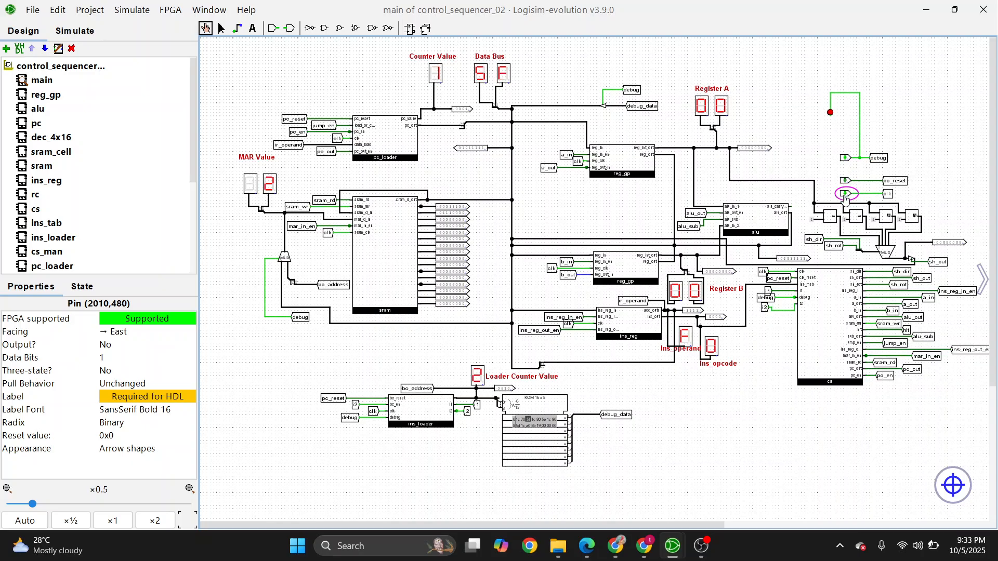
pyautogui.click(846, 196)
pyautogui.click(845, 196)
pyautogui.click(845, 195)
pyautogui.click(845, 195)
pyautogui.click(845, 195)
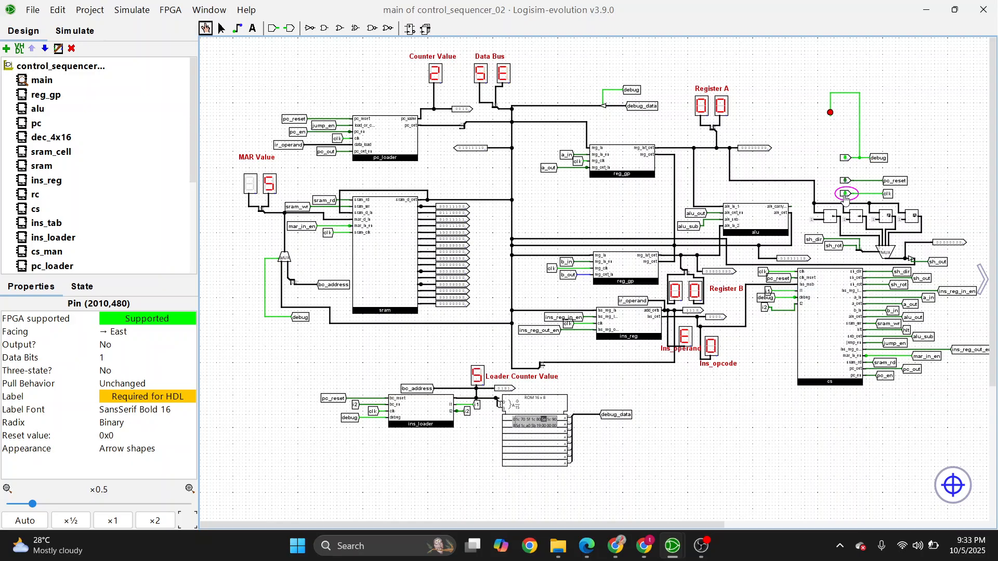
pyautogui.click(845, 196)
pyautogui.click(845, 196)
pyautogui.click(845, 196)
pyautogui.click(845, 196)
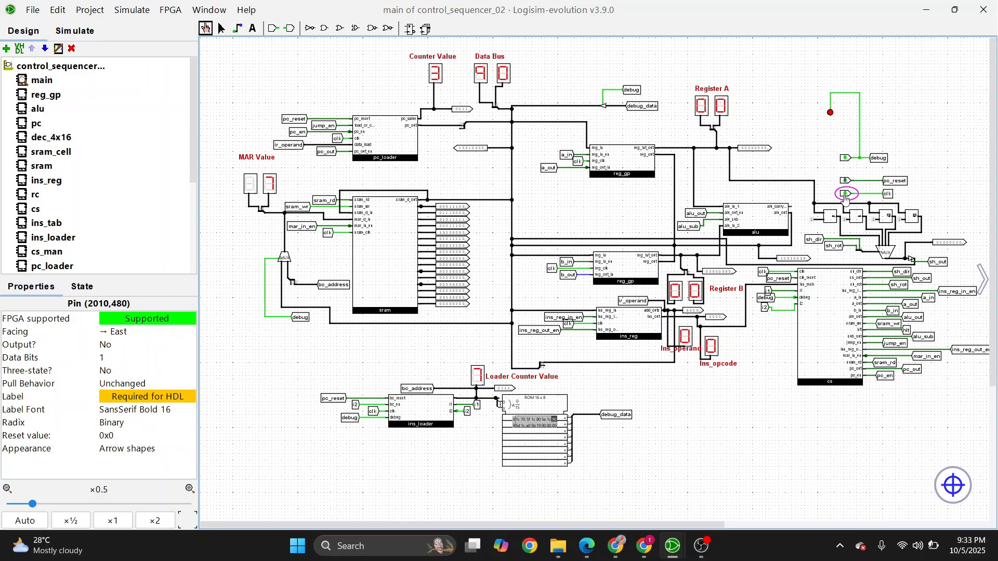
pyautogui.click(845, 195)
pyautogui.click(845, 195)
pyautogui.click(845, 195)
pyautogui.click(845, 196)
pyautogui.click(845, 195)
pyautogui.click(845, 196)
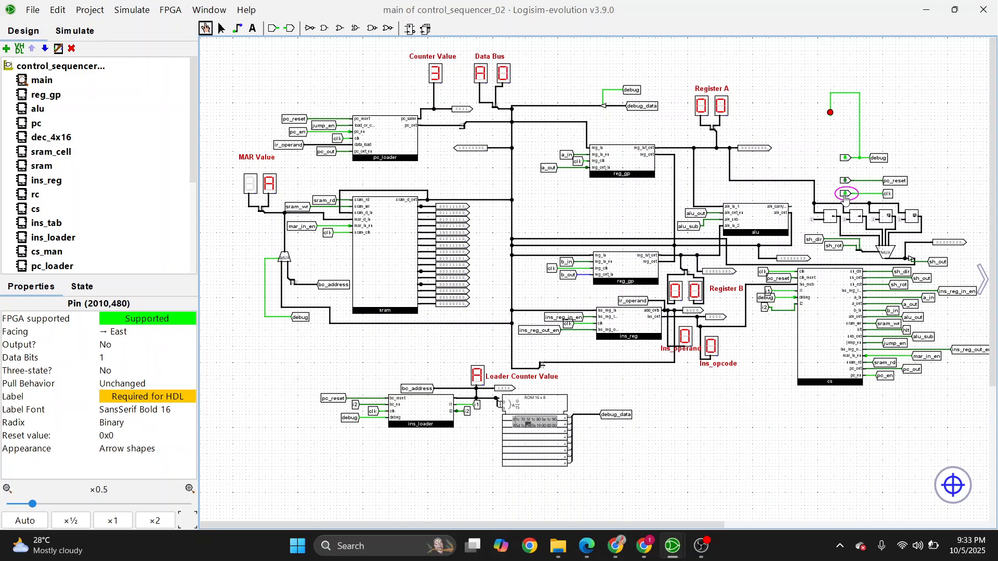
pyautogui.click(845, 195)
pyautogui.click(845, 195)
pyautogui.click(846, 195)
pyautogui.click(845, 196)
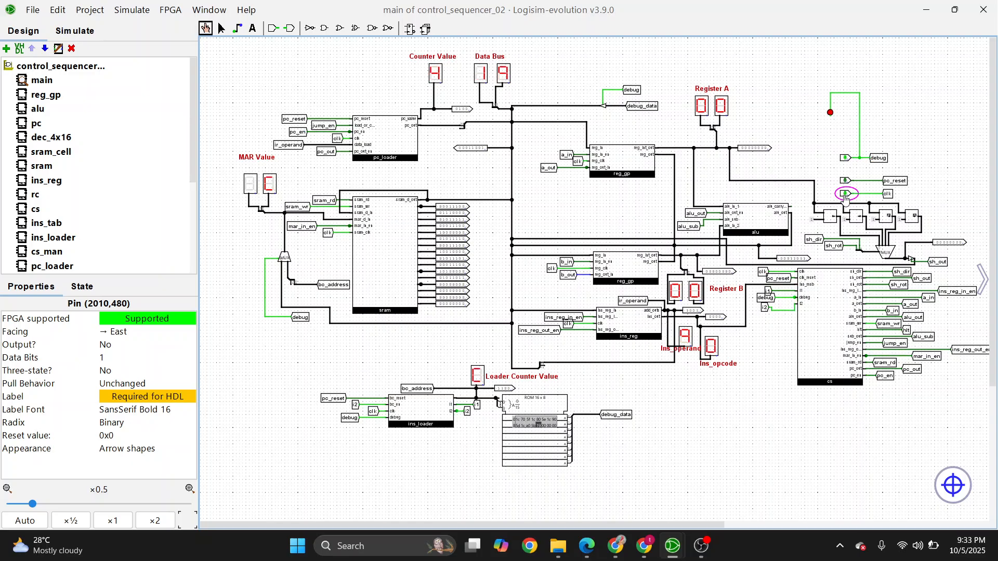
pyautogui.click(845, 195)
pyautogui.click(845, 196)
pyautogui.click(845, 195)
pyautogui.click(845, 196)
pyautogui.click(845, 196)
pyautogui.click(845, 196)
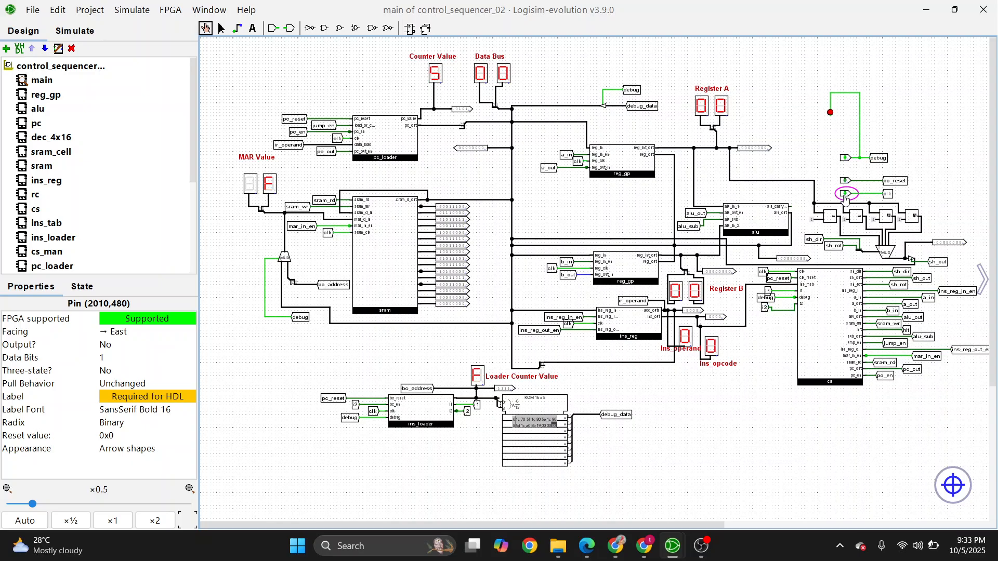
pyautogui.click(845, 195)
pyautogui.click(845, 195)
pyautogui.click(845, 196)
pyautogui.click(845, 196)
pyautogui.click(845, 196)
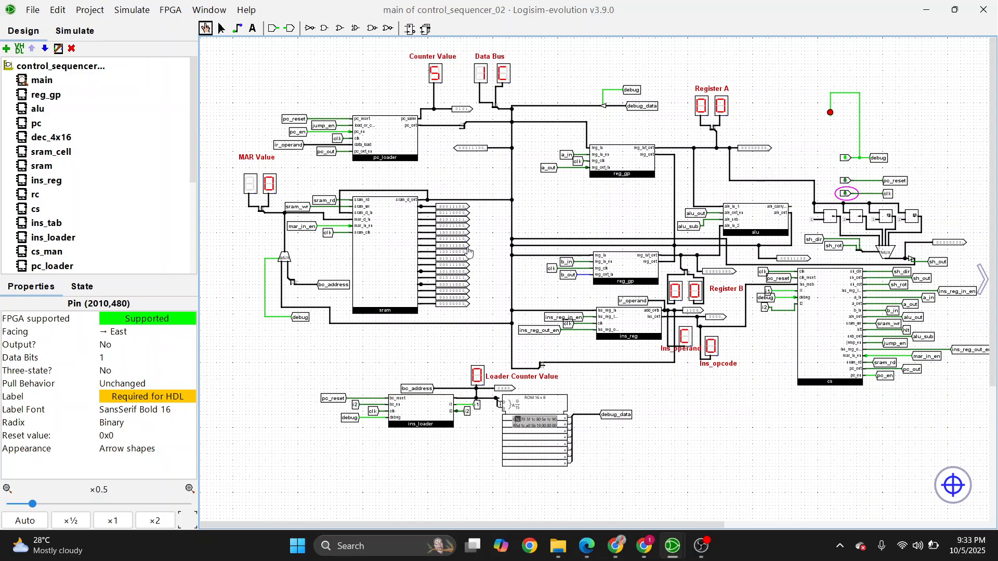
# Check the transferred bytes at the sram outputs, turn off the debug input, and pulse pc_reset on and off.
pyautogui.scroll(2, 469, 251)
pyautogui.scroll(1, 470, 251)
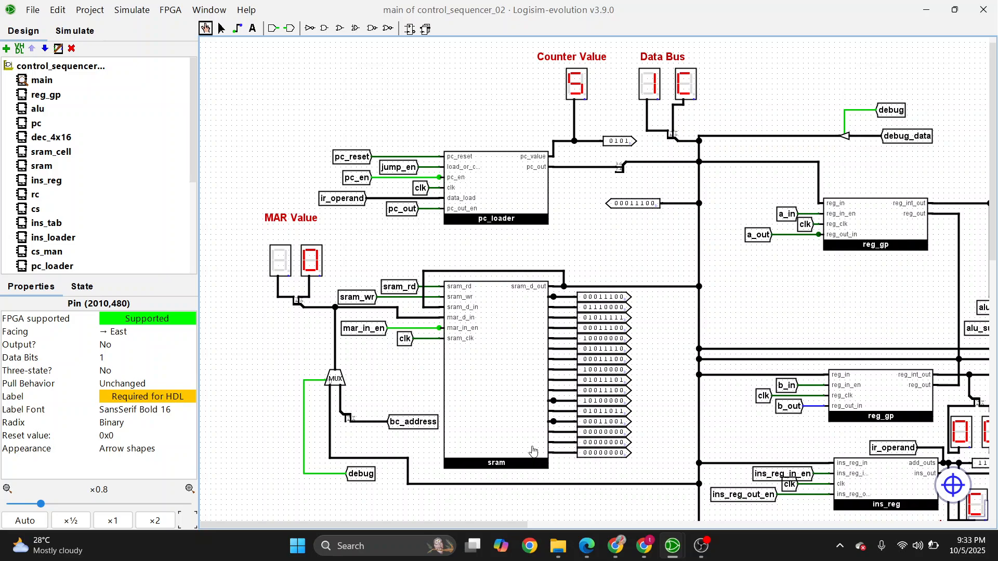
pyautogui.scroll(-2, 569, 409)
pyautogui.scroll(-3, 269, 218)
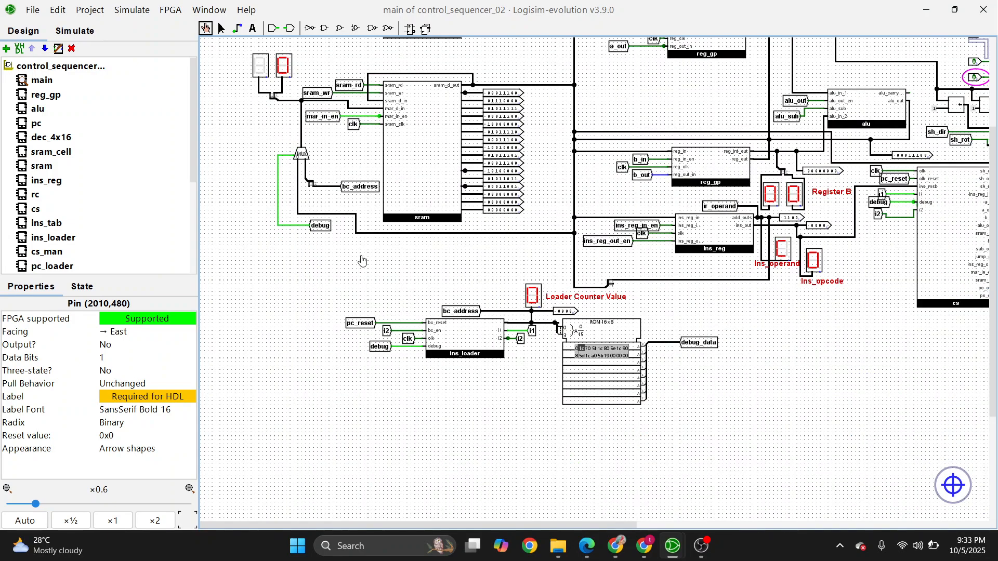
pyautogui.click(34, 521)
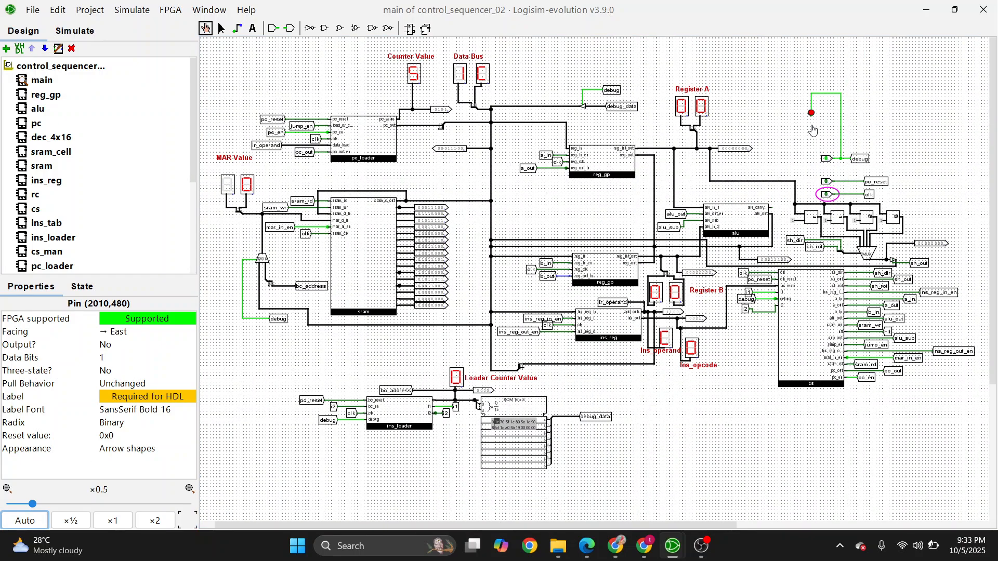
pyautogui.click(826, 160)
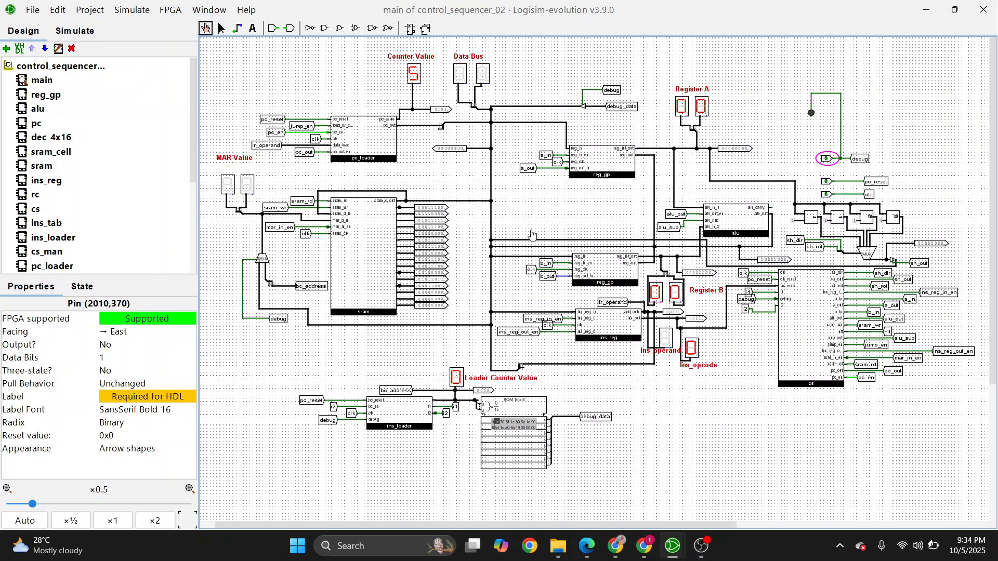
pyautogui.scroll(1, 533, 235)
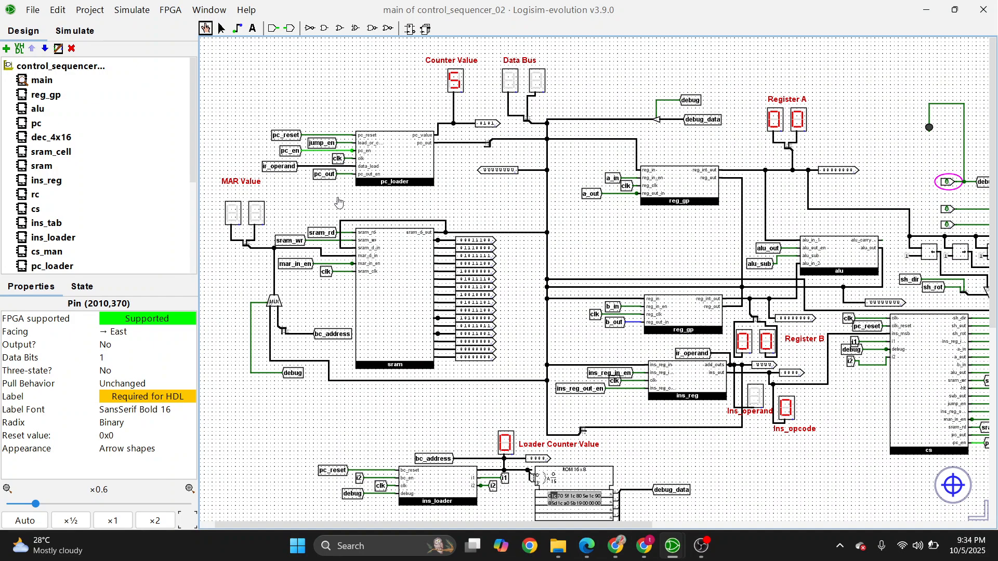
pyautogui.click(221, 29)
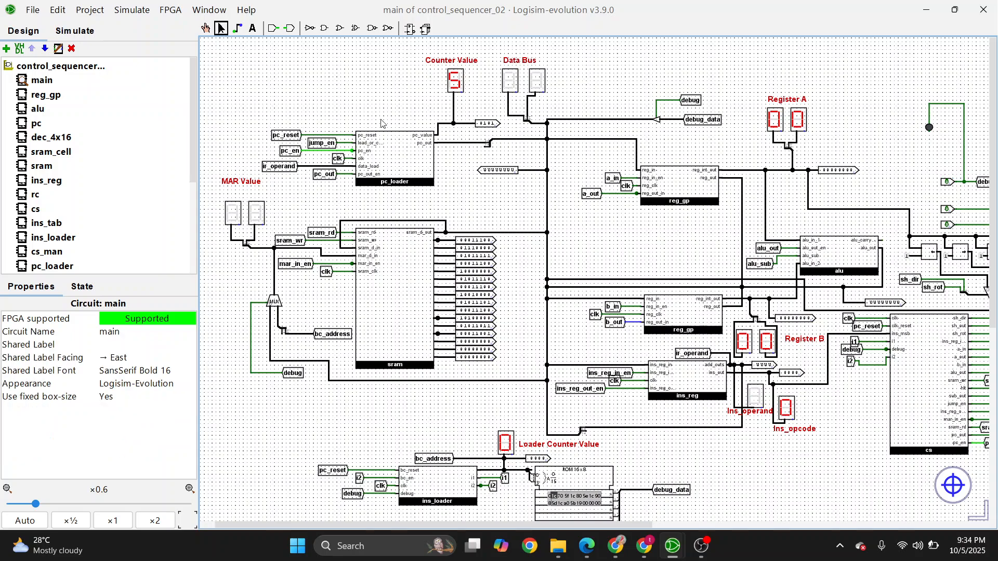
pyautogui.hscroll(3, 470, 234)
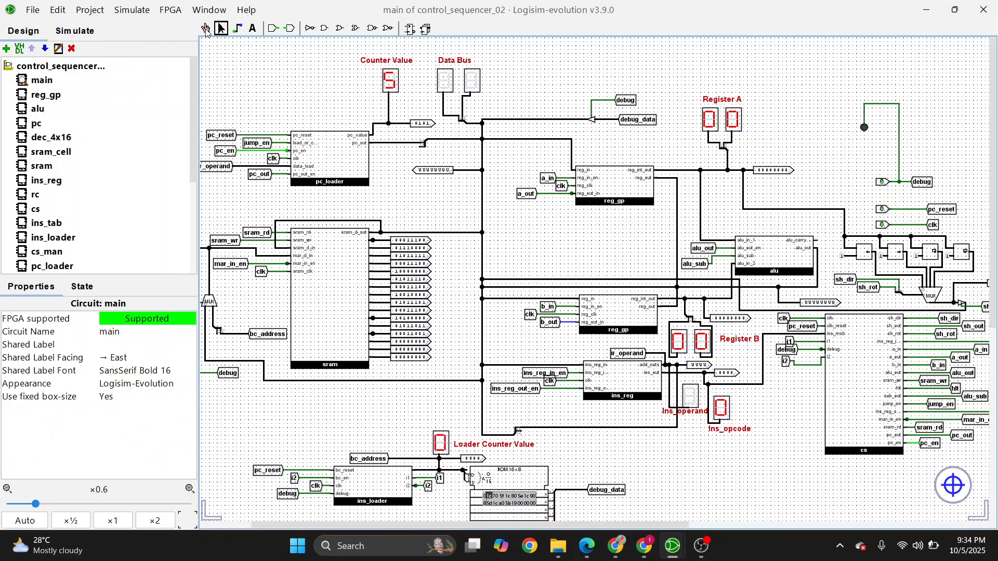
pyautogui.click(206, 30)
pyautogui.click(882, 209)
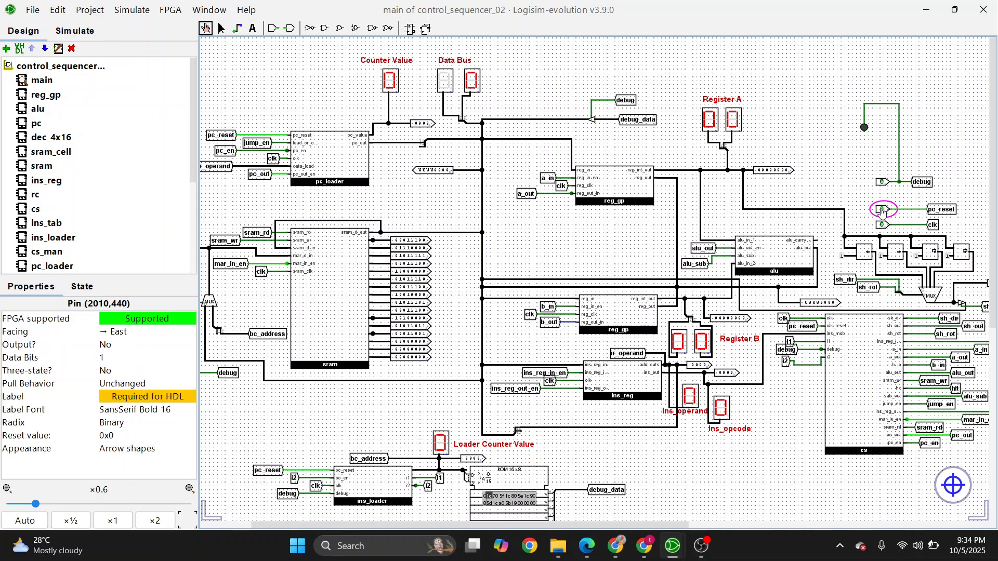
pyautogui.click(882, 209)
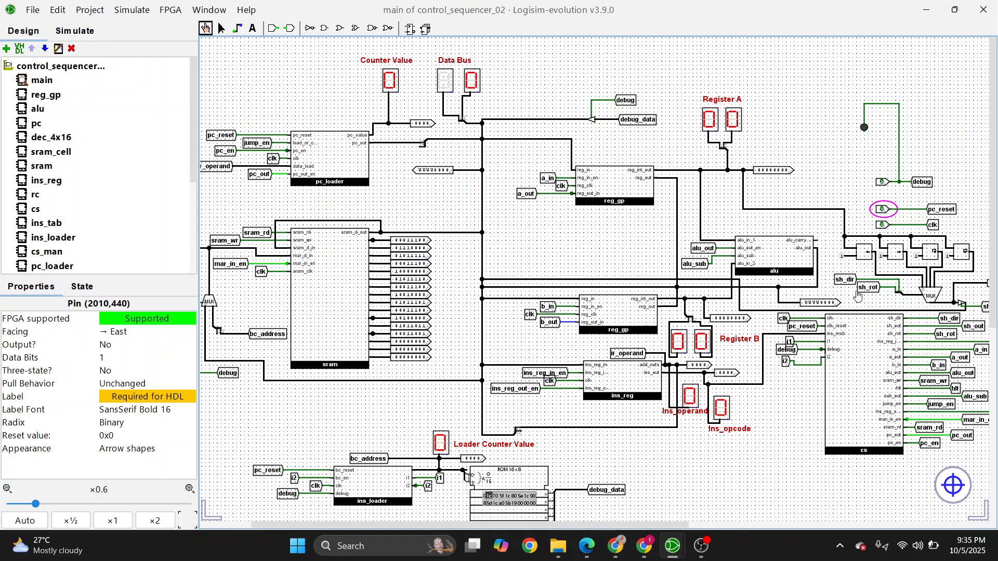
# Pulse the clk input to load register A, shift it left (SHL), and store the result at RAM address F.
pyautogui.click(883, 226)
pyautogui.click(883, 226)
pyautogui.click(883, 225)
pyautogui.click(882, 226)
pyautogui.click(882, 226)
pyautogui.click(883, 226)
pyautogui.click(883, 226)
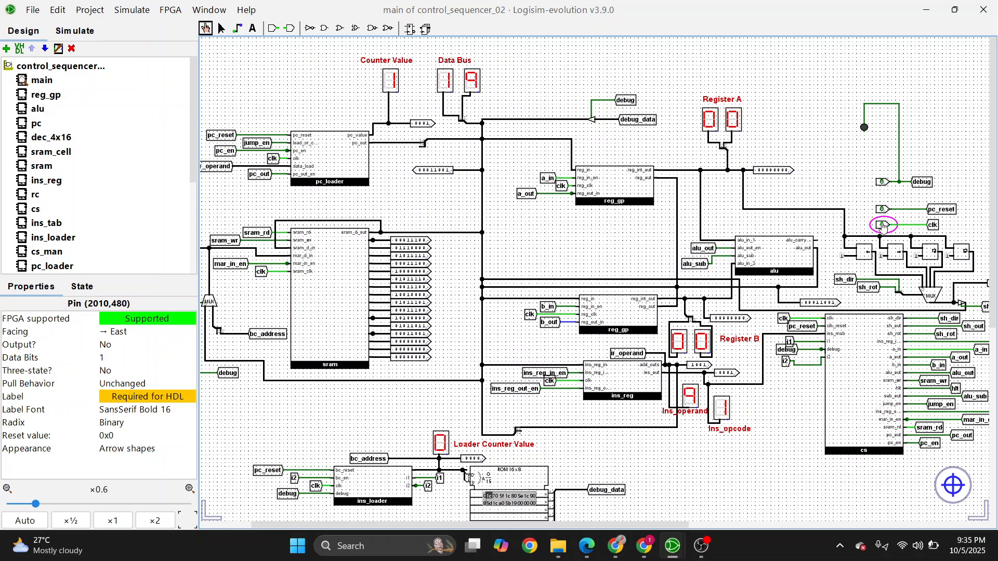
pyautogui.click(883, 225)
pyautogui.click(883, 226)
pyautogui.click(882, 226)
pyautogui.click(883, 225)
pyautogui.click(883, 225)
pyautogui.click(883, 225)
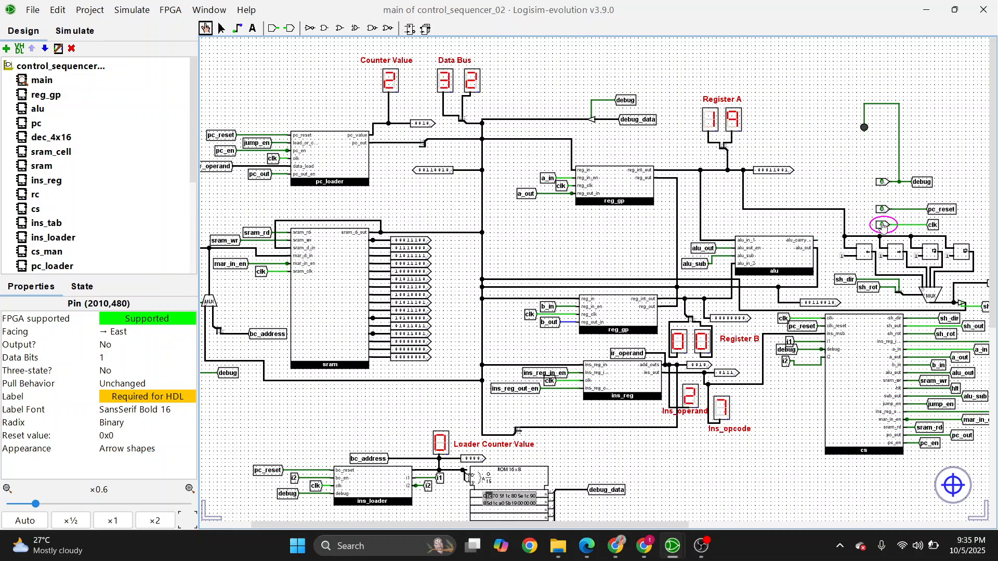
pyautogui.click(883, 226)
pyautogui.click(883, 225)
pyautogui.click(882, 226)
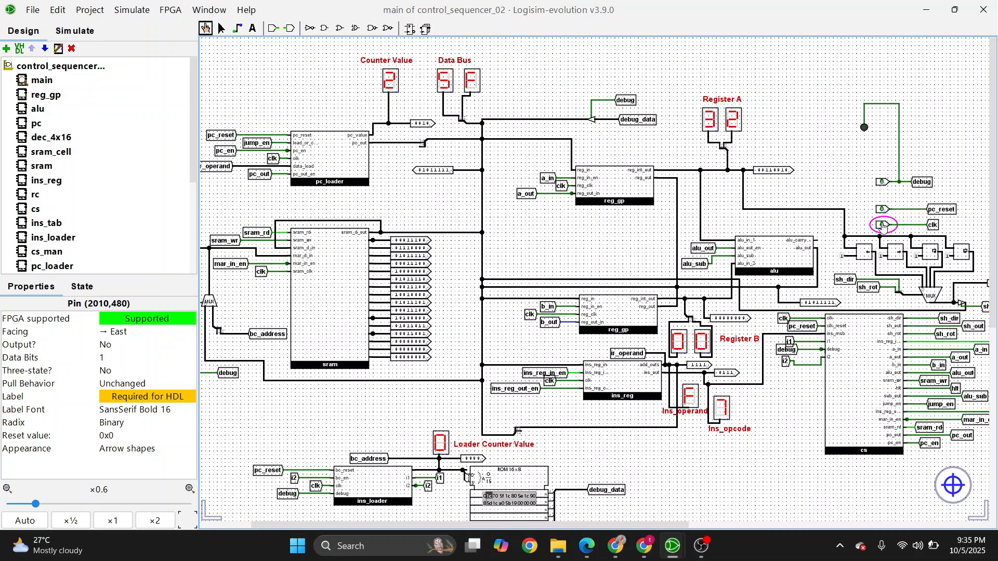
pyautogui.click(883, 226)
pyautogui.click(882, 226)
pyautogui.click(883, 225)
pyautogui.click(883, 225)
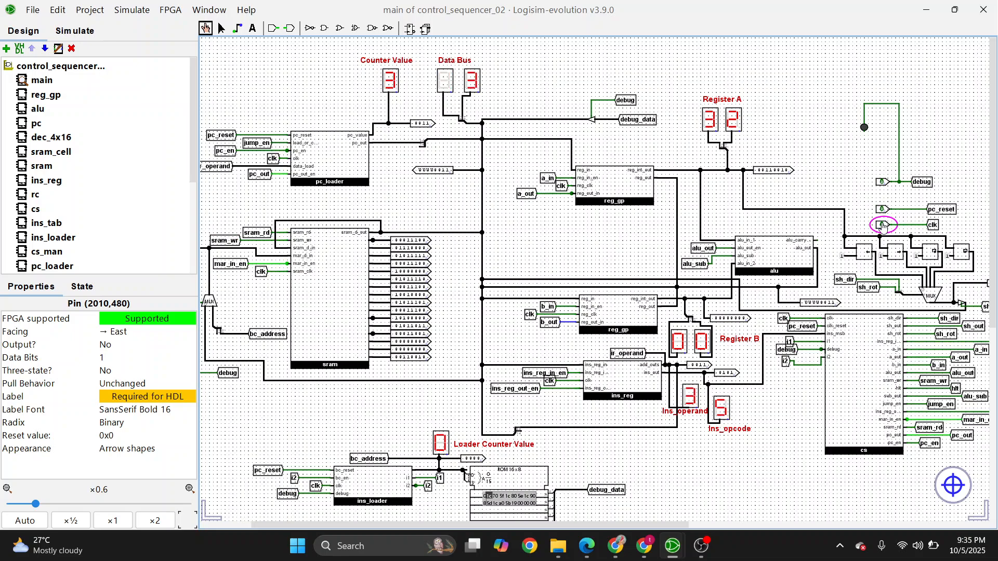
# Pulse the clk input to reload register A, shift it right (SHR), and store the result at RAM address E.
pyautogui.click(883, 226)
pyautogui.click(882, 225)
pyautogui.click(882, 226)
pyautogui.click(882, 225)
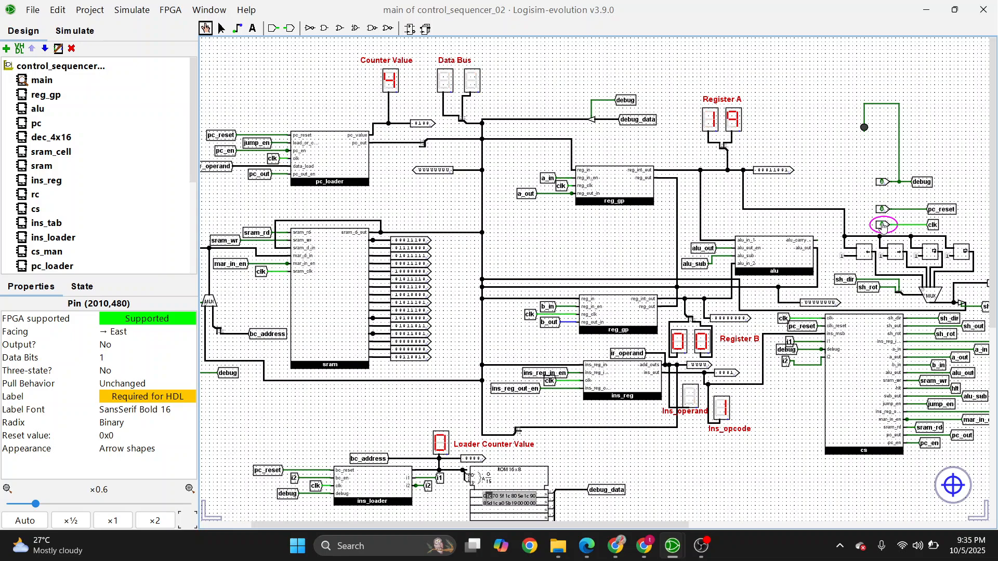
pyautogui.click(882, 225)
pyautogui.click(882, 225)
pyautogui.click(882, 226)
pyautogui.click(882, 225)
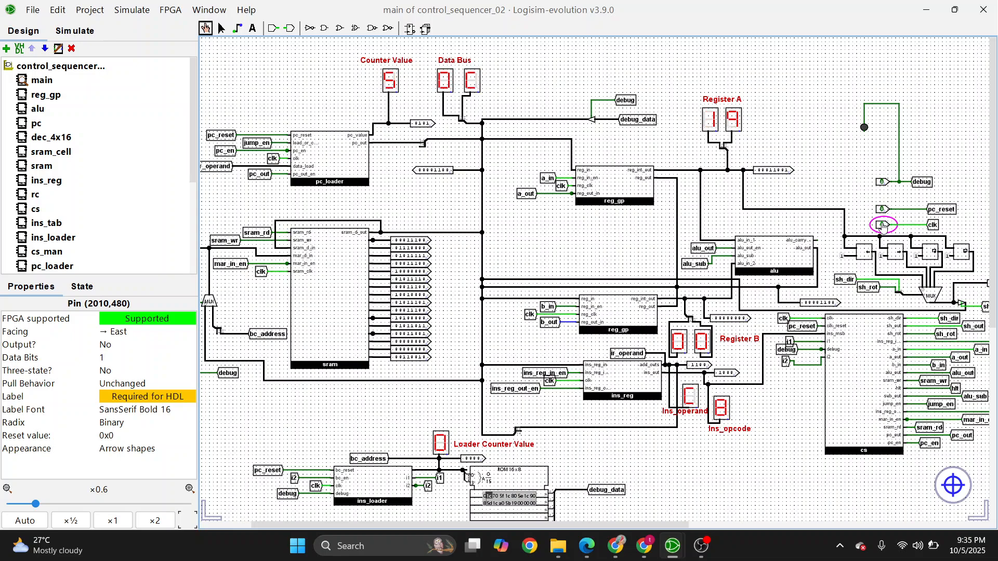
pyautogui.click(883, 226)
pyautogui.click(883, 226)
pyautogui.click(882, 226)
pyautogui.click(883, 225)
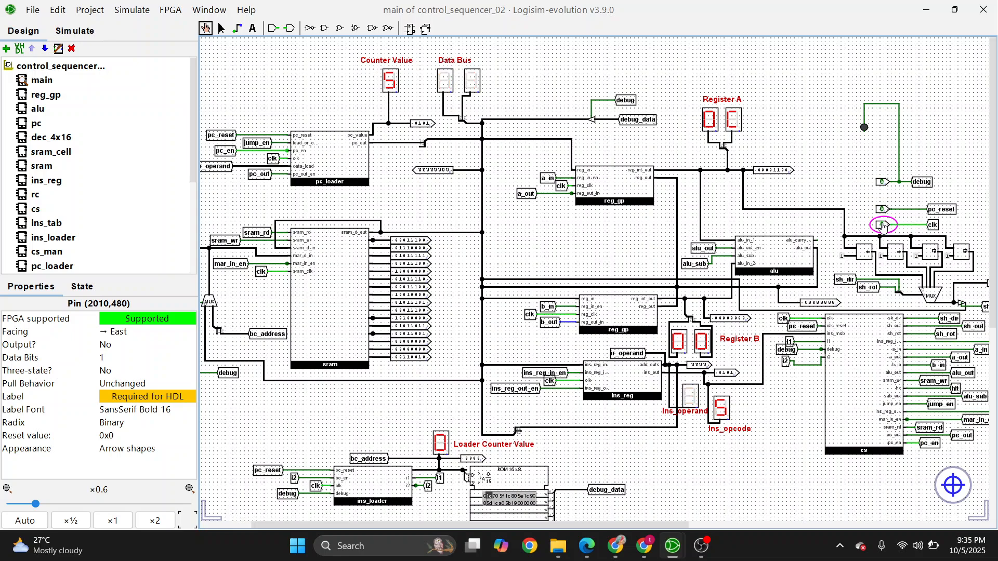
pyautogui.click(882, 225)
pyautogui.click(883, 225)
pyautogui.click(883, 225)
pyautogui.click(882, 225)
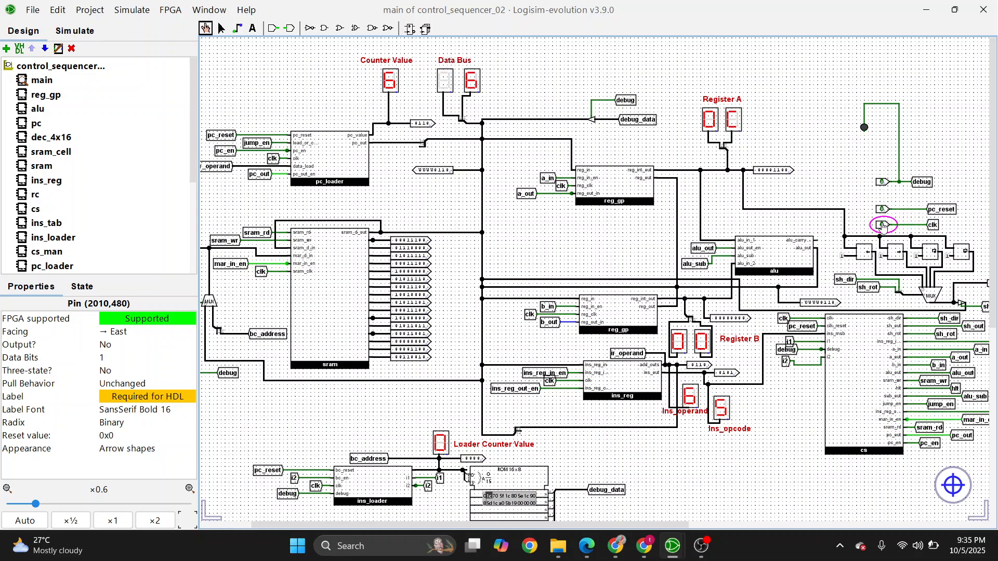
# Pulse the clk input to reload register A, rotate it left (ROL), and store the result at RAM address D.
pyautogui.click(882, 225)
pyautogui.click(883, 226)
pyautogui.click(883, 226)
pyautogui.click(882, 226)
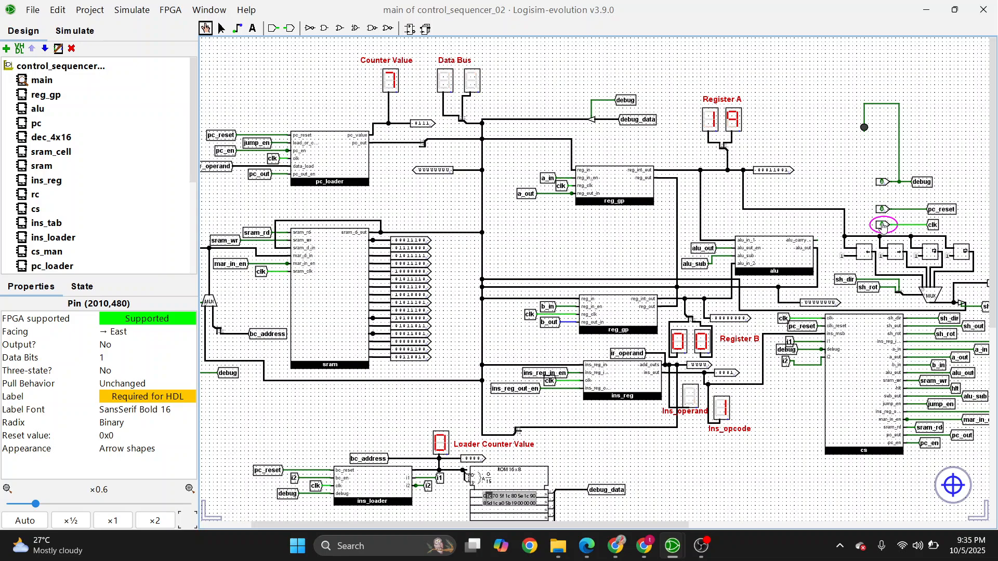
pyautogui.click(883, 226)
pyautogui.click(882, 226)
pyautogui.click(883, 226)
pyautogui.click(882, 226)
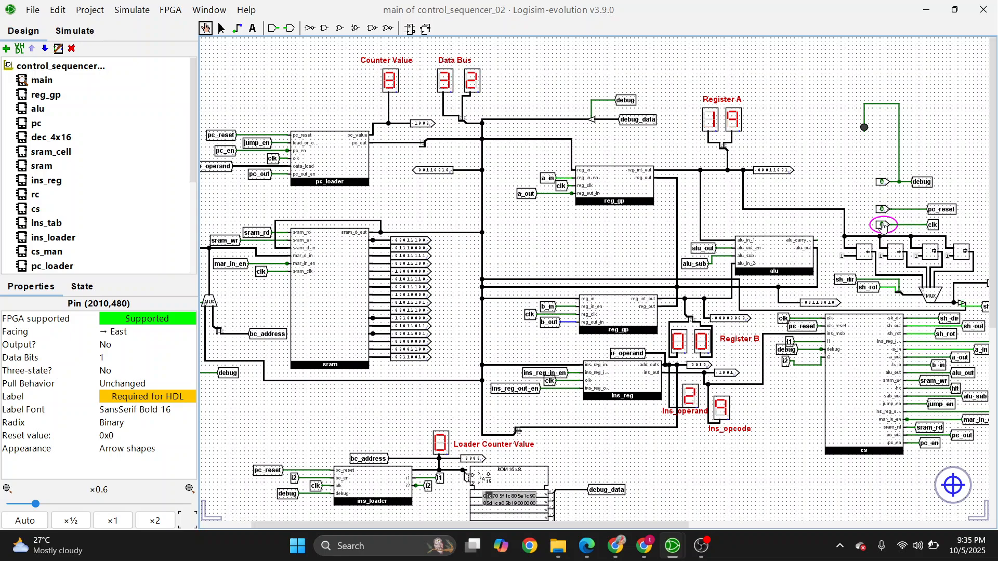
pyautogui.click(883, 225)
pyautogui.click(882, 226)
pyautogui.click(883, 225)
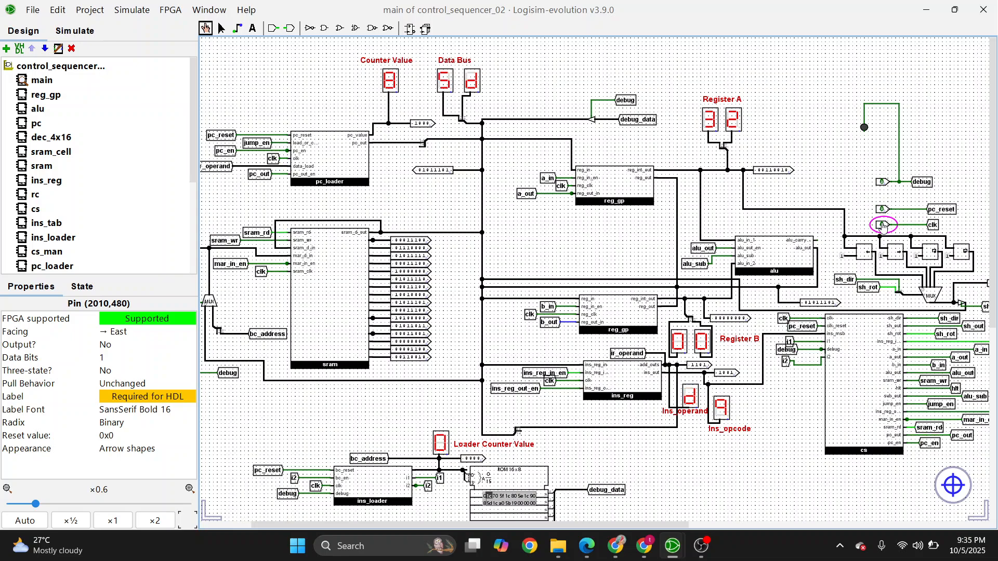
pyautogui.click(883, 225)
pyautogui.click(883, 226)
pyautogui.click(882, 226)
pyautogui.click(882, 225)
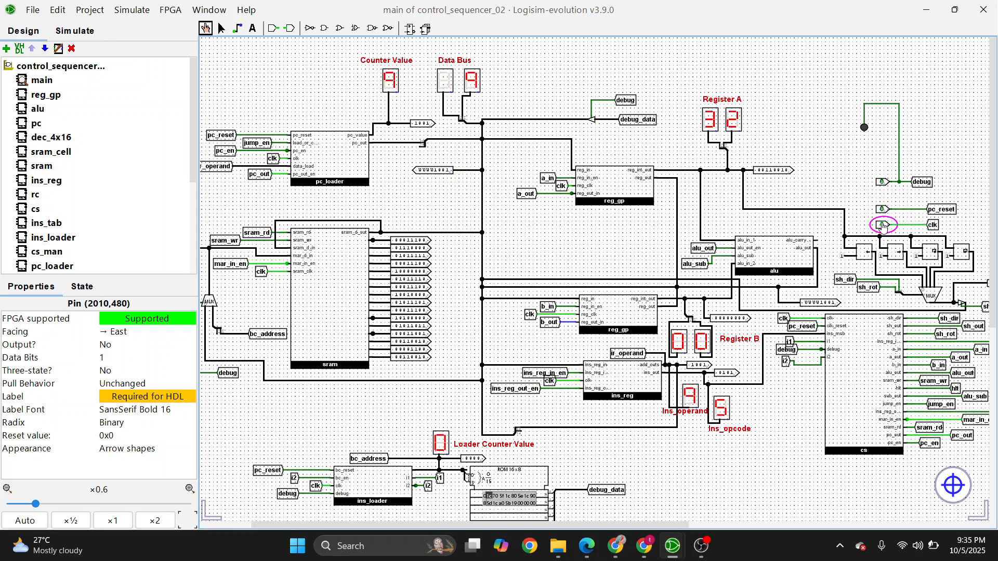
# Pulse the clk input to reload register A, rotate it right (ROR), and store the result at RAM address B.
pyautogui.click(883, 226)
pyautogui.click(882, 226)
pyautogui.click(882, 225)
pyautogui.click(883, 226)
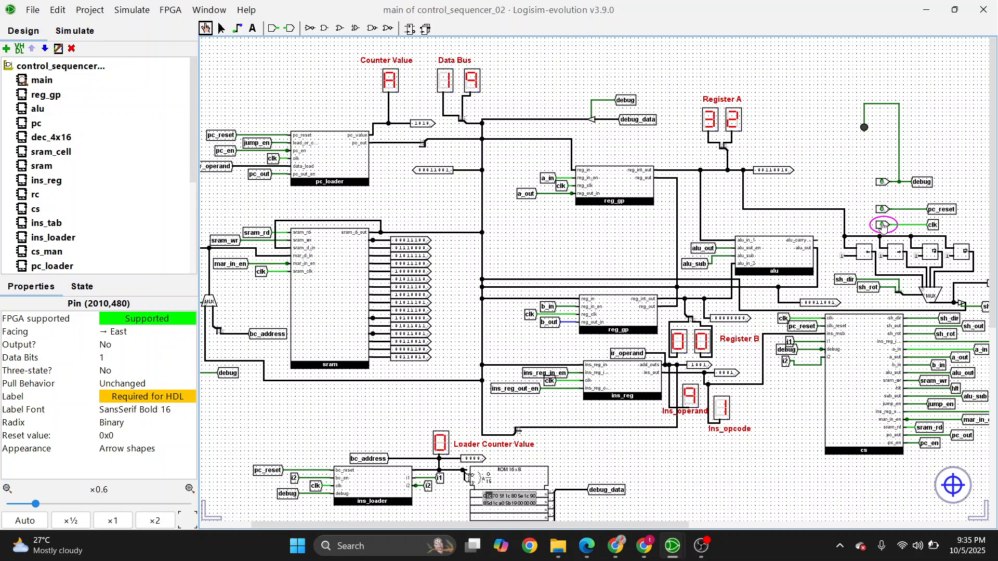
pyautogui.click(882, 225)
pyautogui.click(883, 226)
pyautogui.click(882, 226)
pyautogui.click(883, 226)
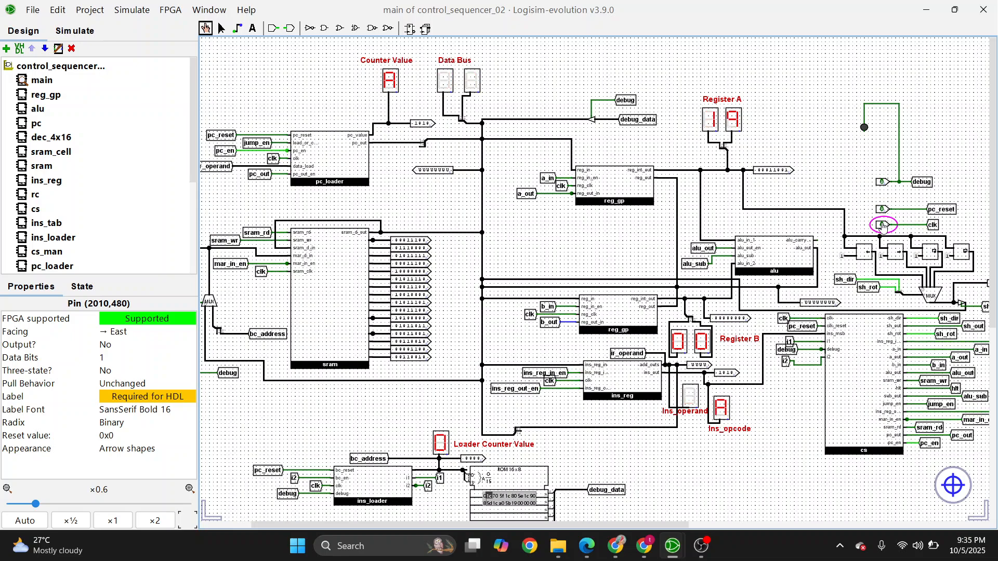
pyautogui.click(883, 226)
pyautogui.click(882, 225)
pyautogui.click(883, 225)
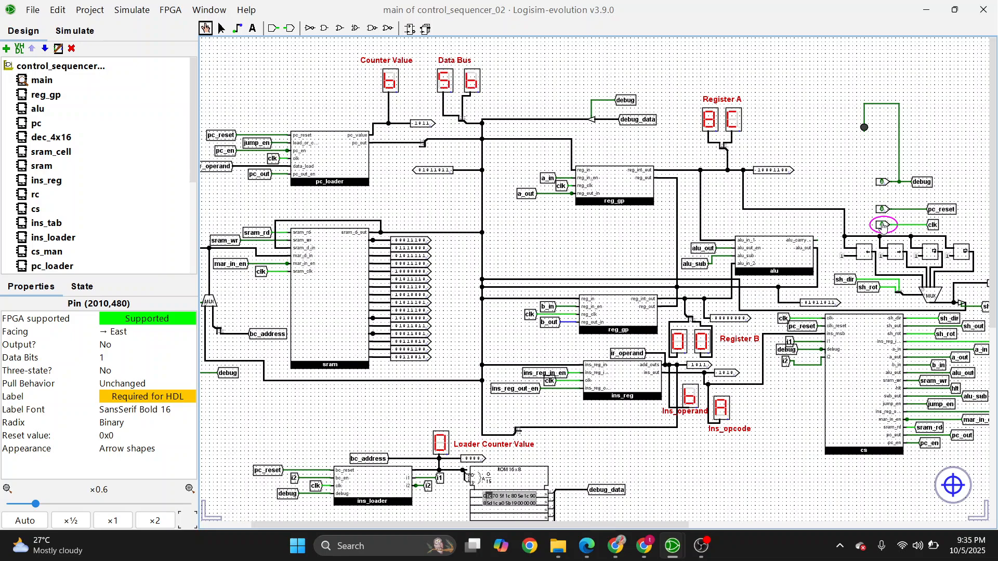
pyautogui.click(883, 225)
pyautogui.click(882, 226)
pyautogui.click(883, 225)
pyautogui.click(883, 226)
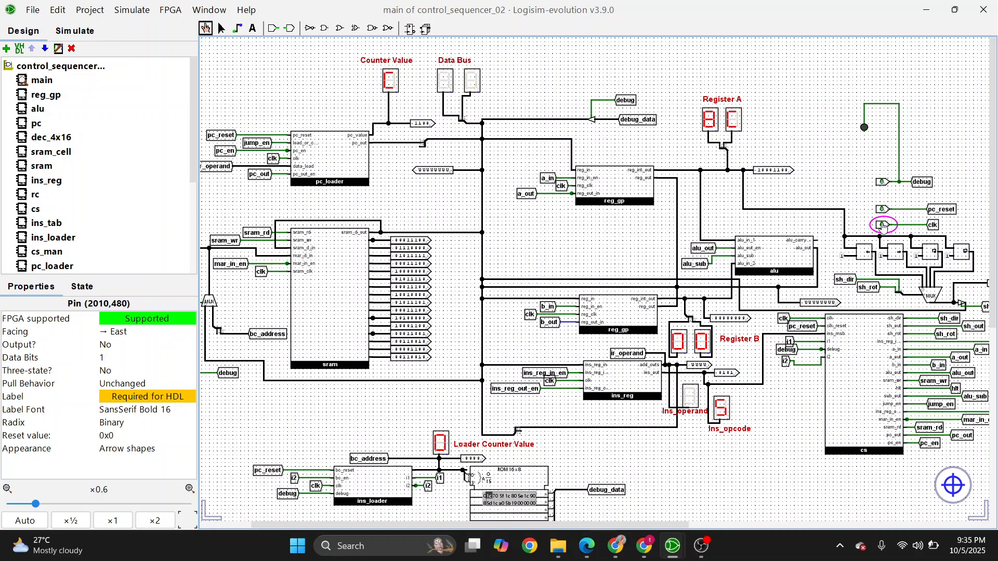
pyautogui.click(883, 226)
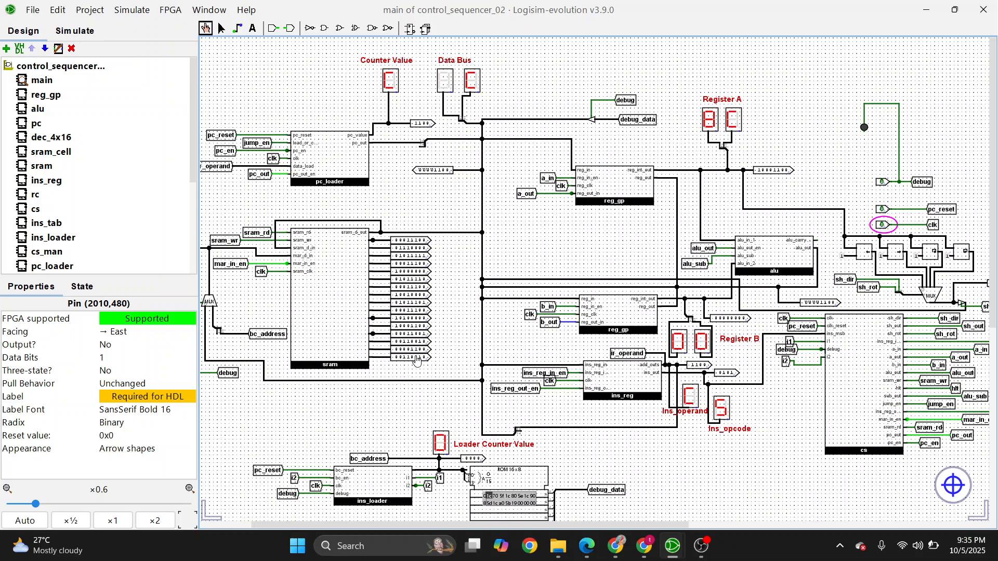
# Examine the sram output values at RAM addresses F, E, D and A to check the stored shift and rotate results.
pyautogui.scroll(-1, 417, 362)
pyautogui.scroll(1, 418, 362)
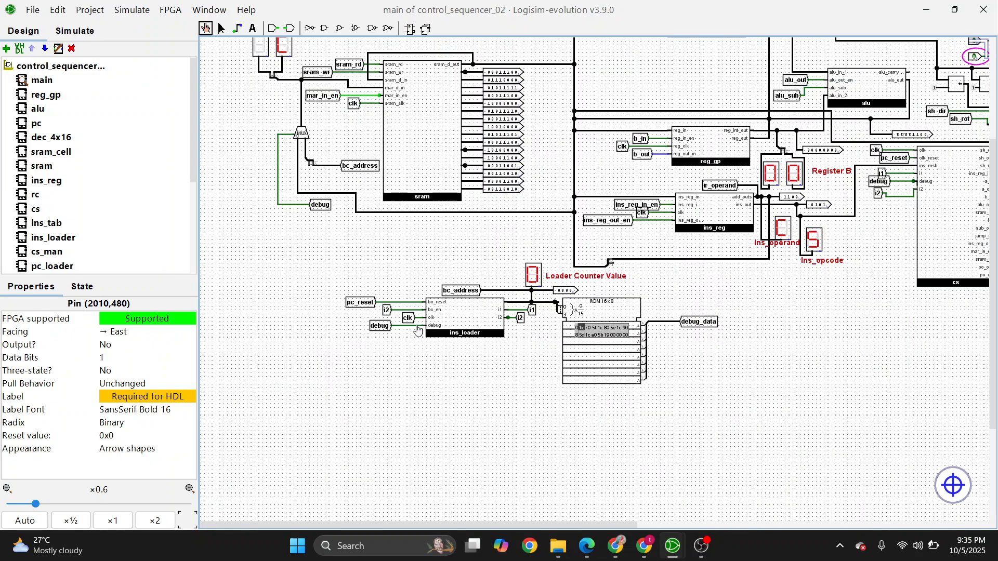
pyautogui.scroll(2, 443, 159)
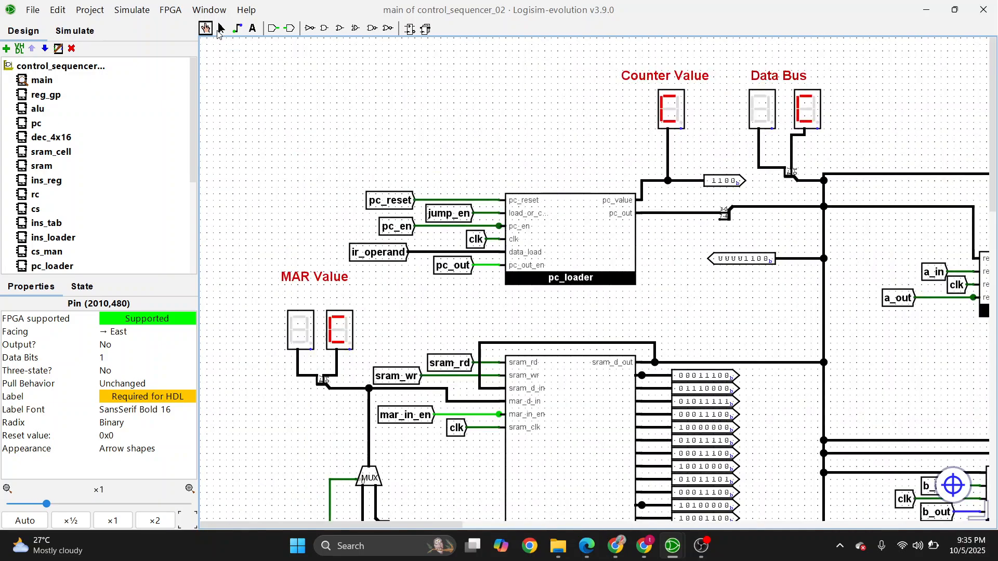
pyautogui.click(220, 29)
pyautogui.scroll(-3, 368, 173)
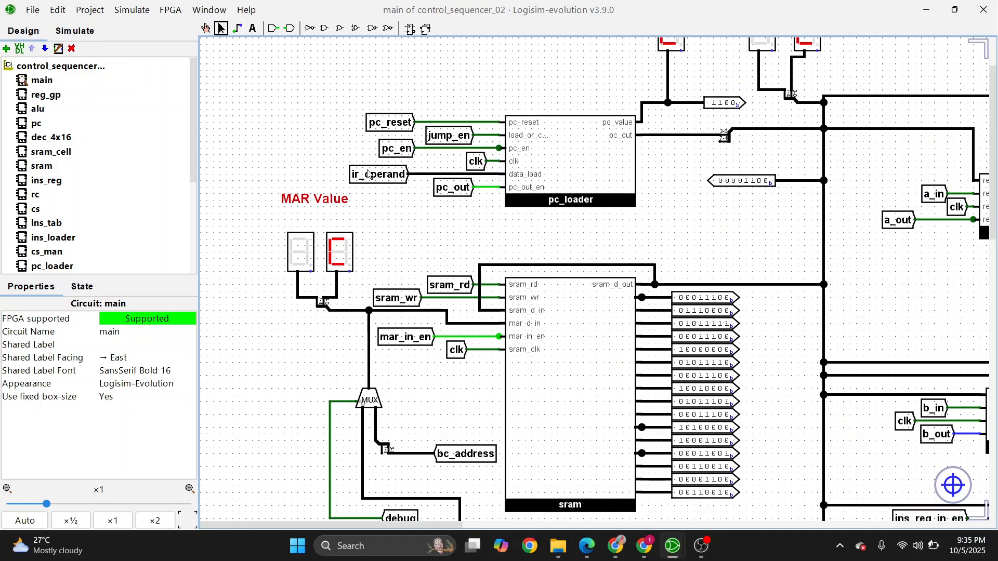
pyautogui.scroll(-1, 368, 173)
pyautogui.click(206, 30)
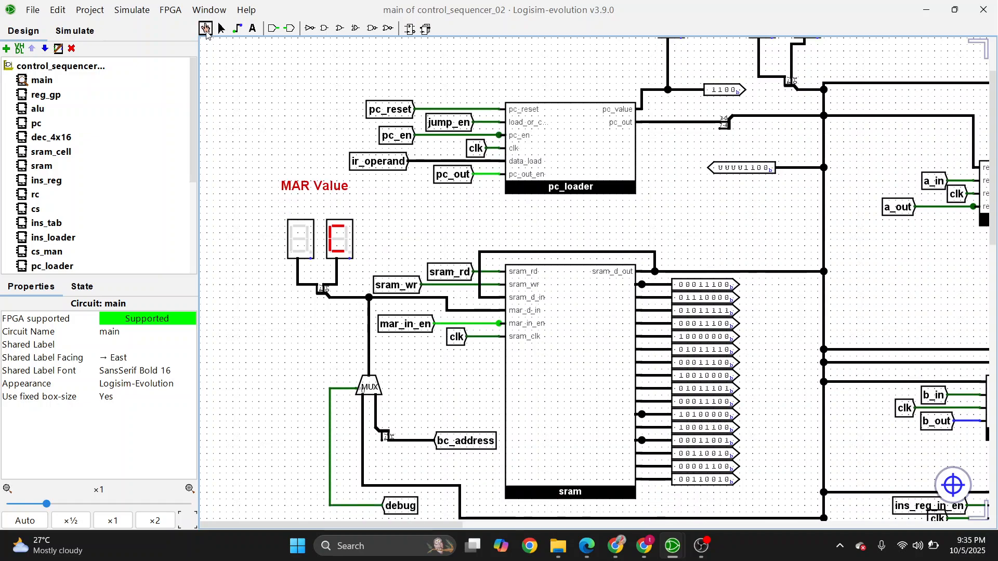
pyautogui.click(709, 481)
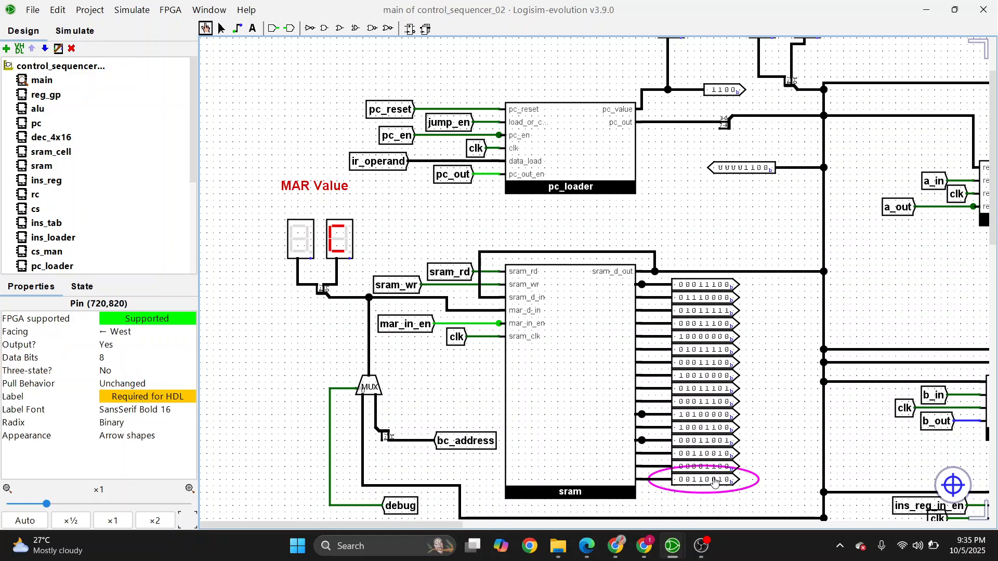
pyautogui.click(709, 468)
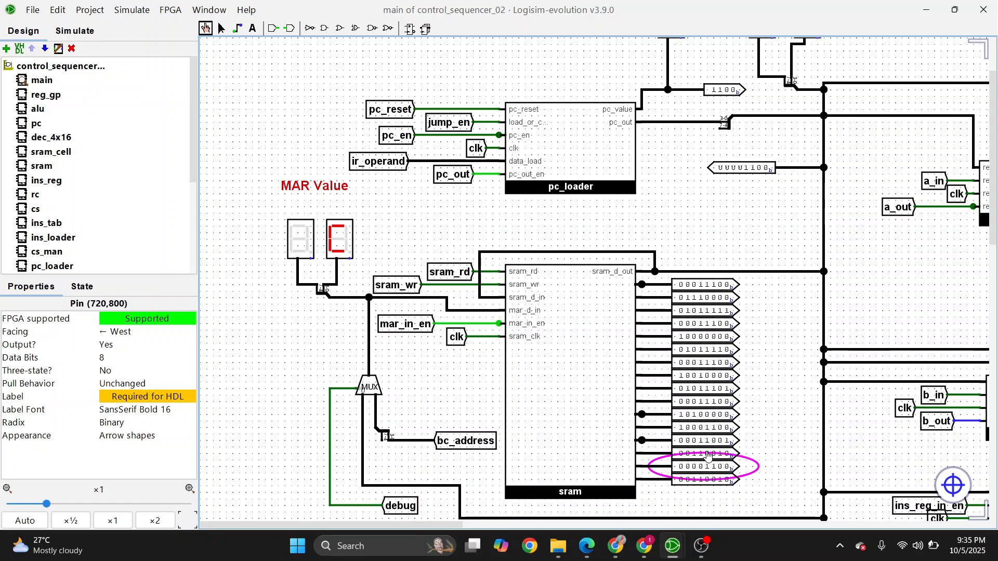
pyautogui.click(708, 455)
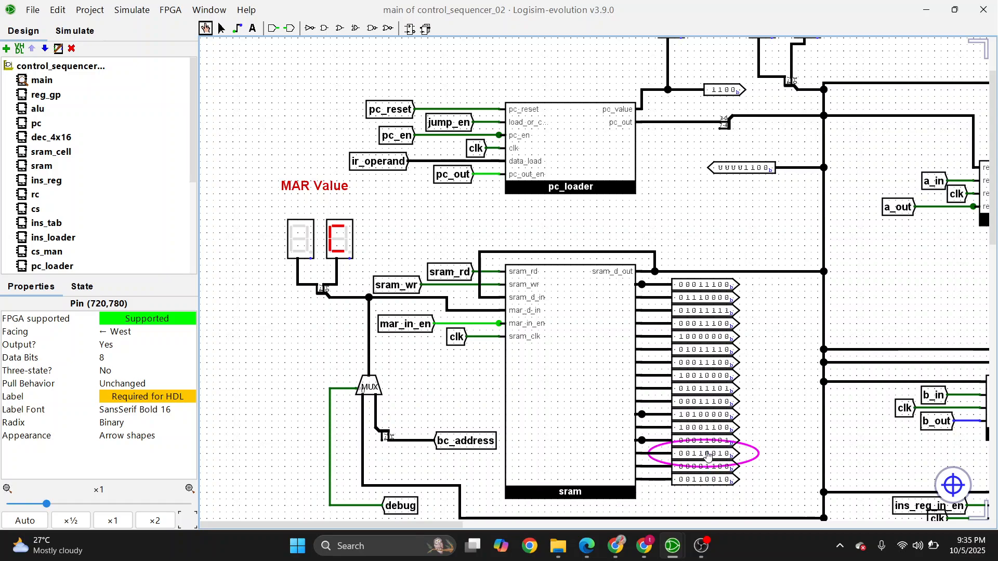
pyautogui.click(706, 415)
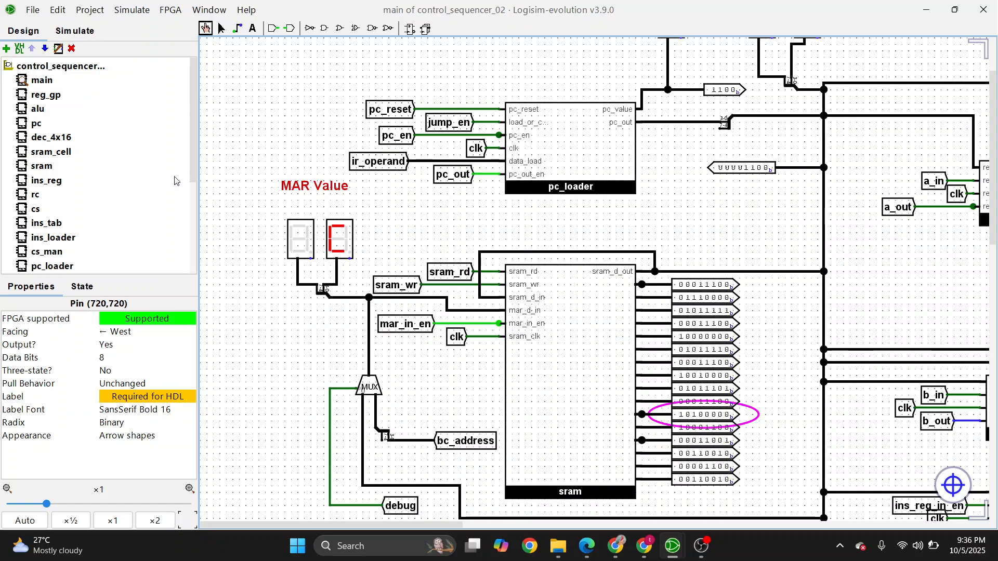
# Inspect the Logical Left shifter fed by register A and review the whole main circuit fitted to the window.
pyautogui.click(14, 534)
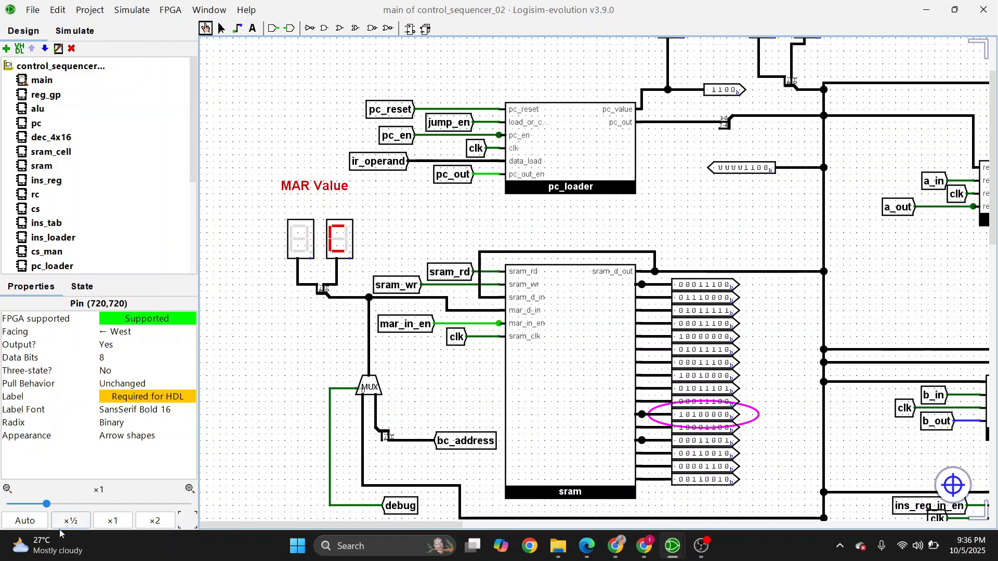
pyautogui.click(25, 520)
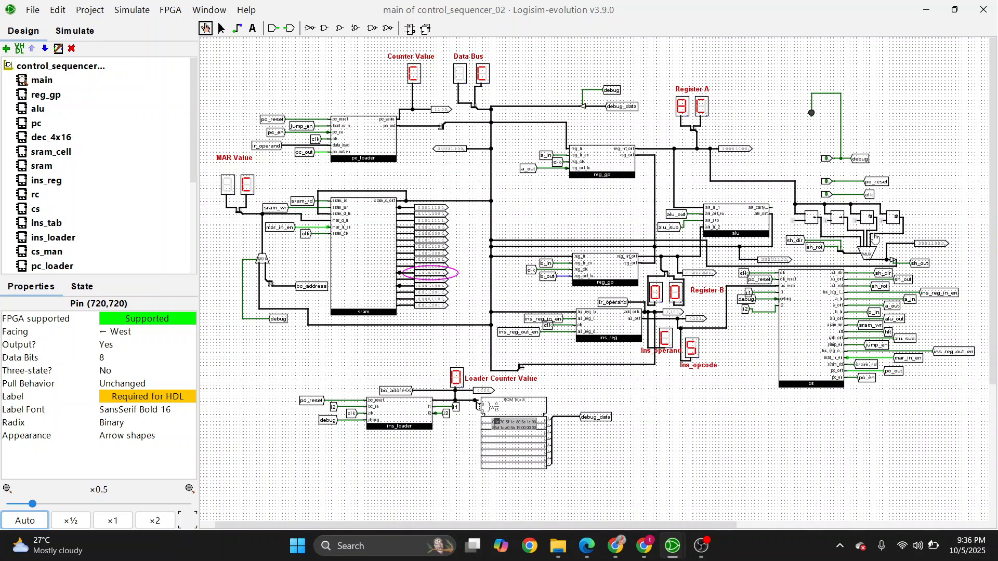
pyautogui.click(221, 29)
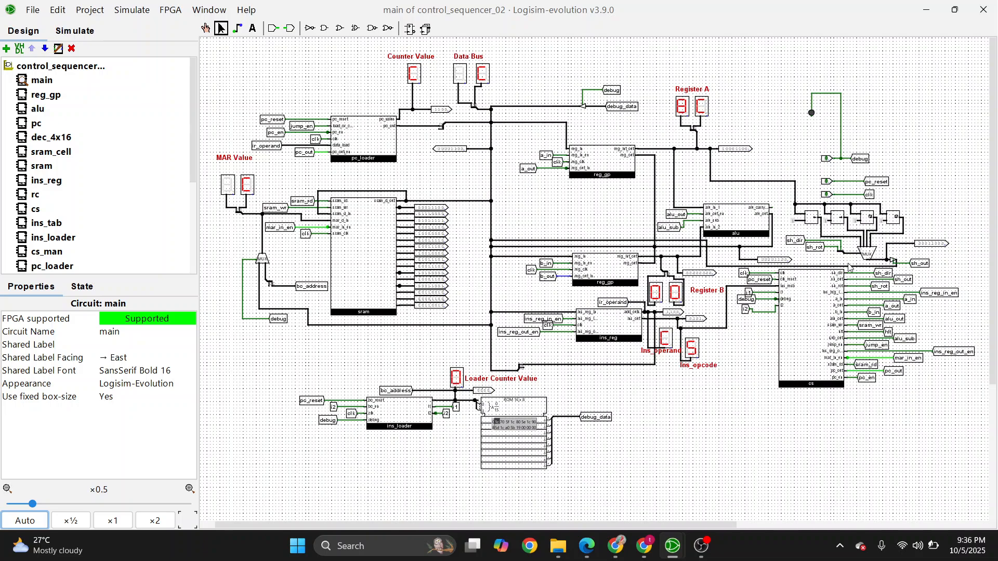
pyautogui.scroll(2, 850, 265)
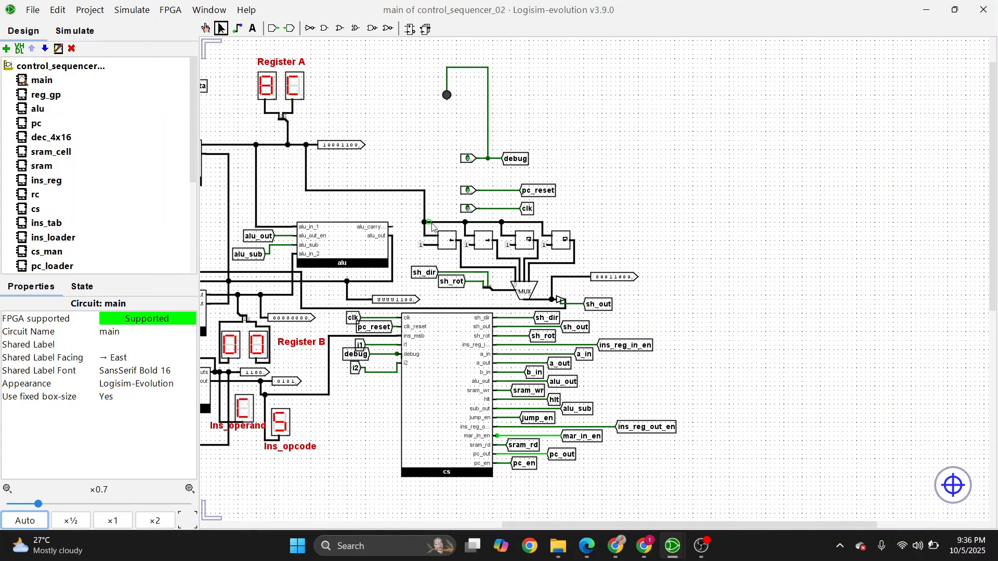
pyautogui.click(445, 244)
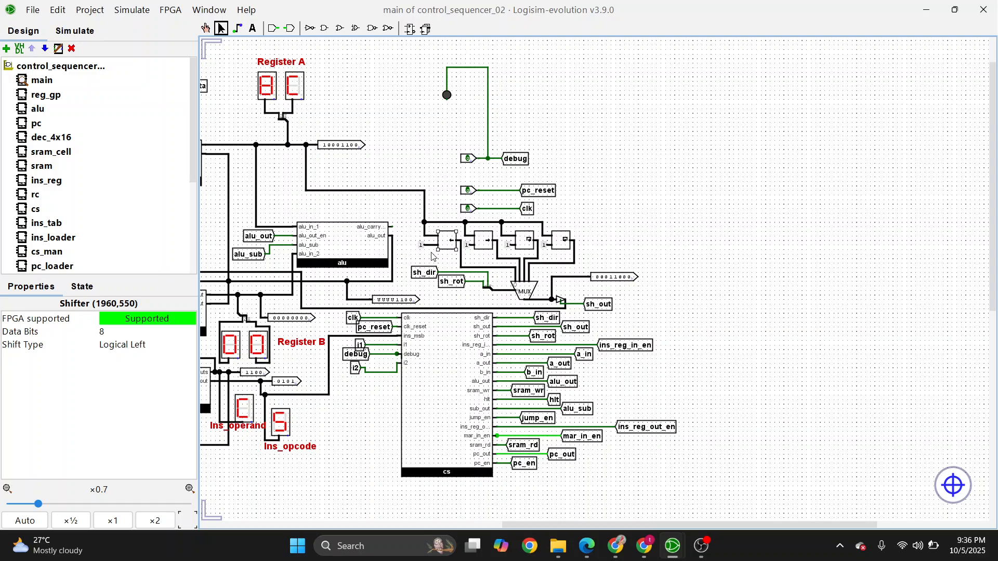
pyautogui.hscroll(-6, 432, 256)
pyautogui.hscroll(-5, 431, 256)
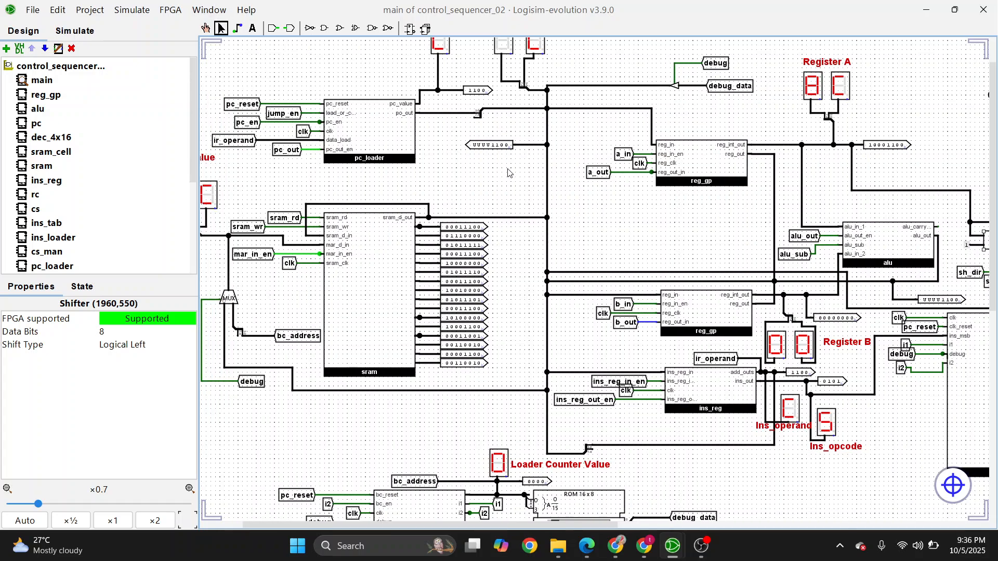
pyautogui.click(29, 520)
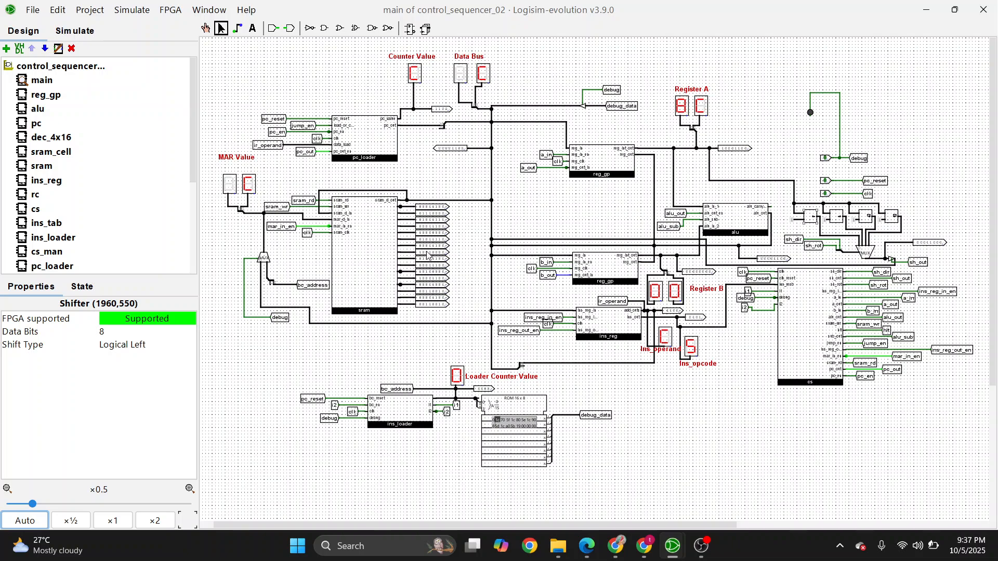
pyautogui.click(275, 444)
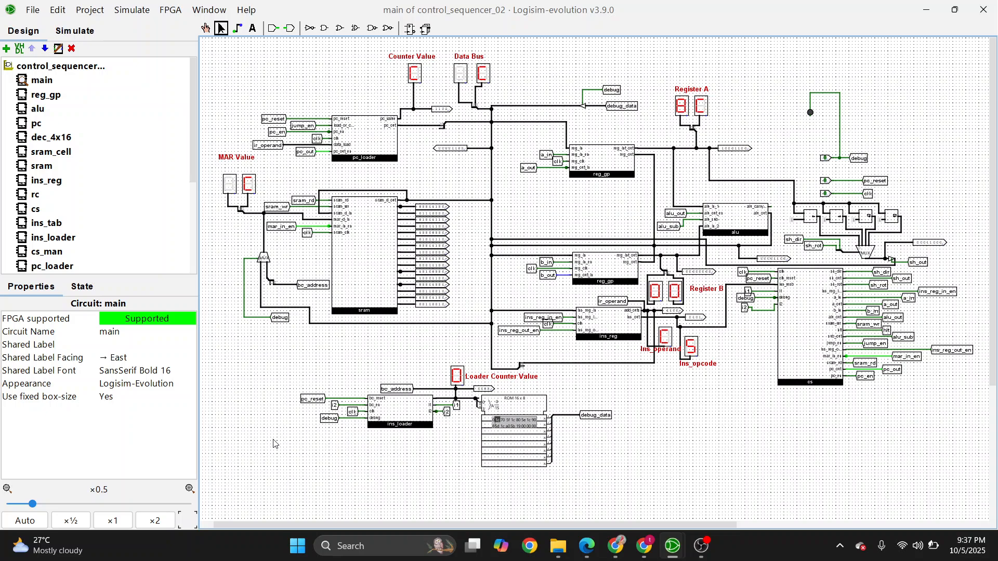